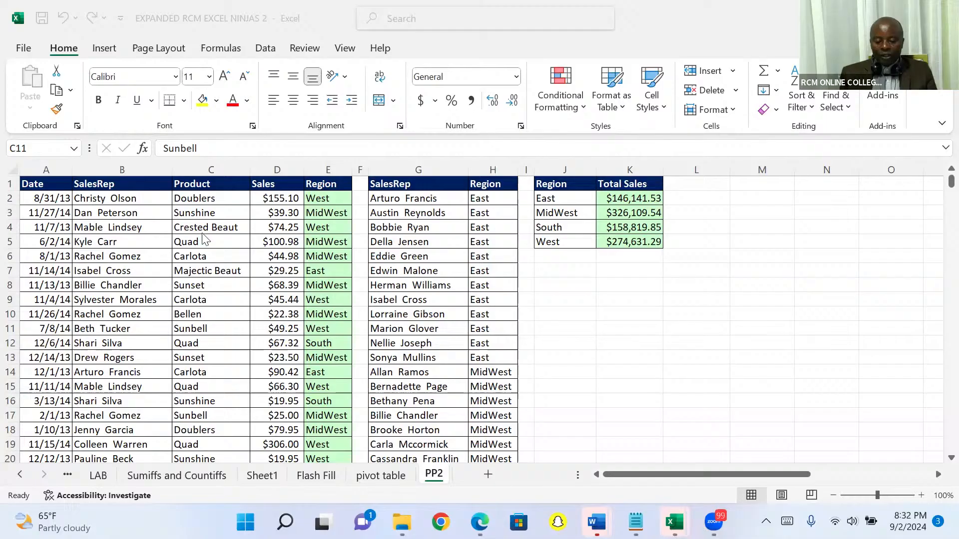
pyautogui.click(199, 199)
pyautogui.click(199, 198)
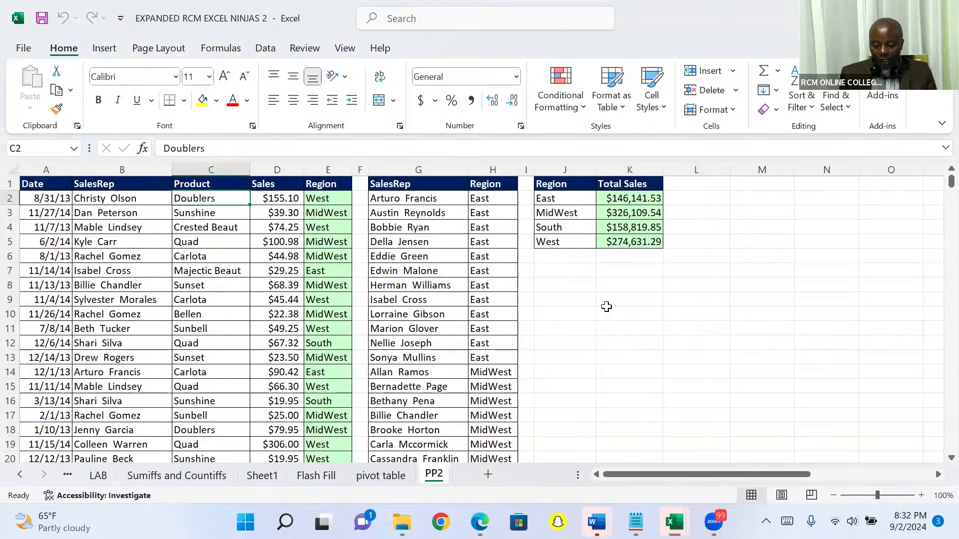
pyautogui.click(578, 300)
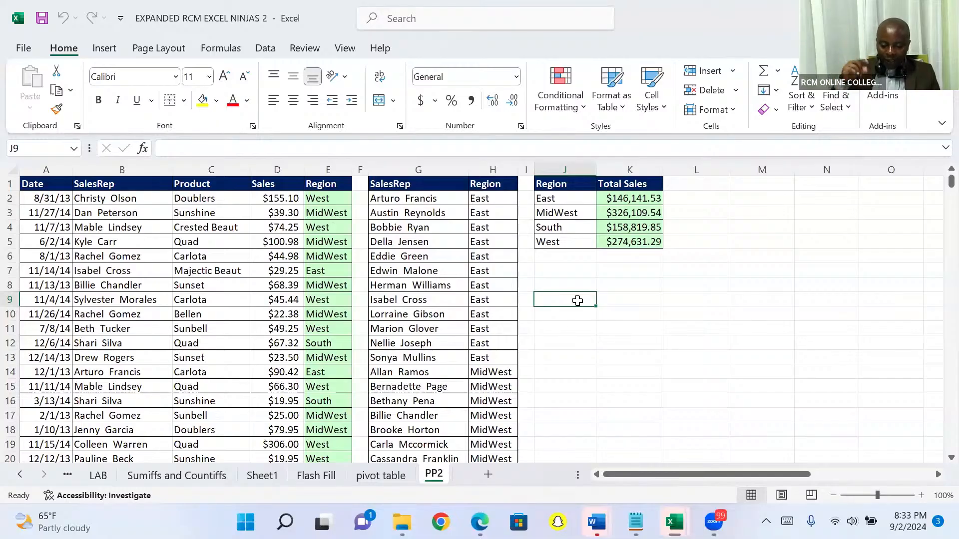
# Browse down the Product column cell by cell from C2 and back up towards the first record.
pyautogui.click(192, 199)
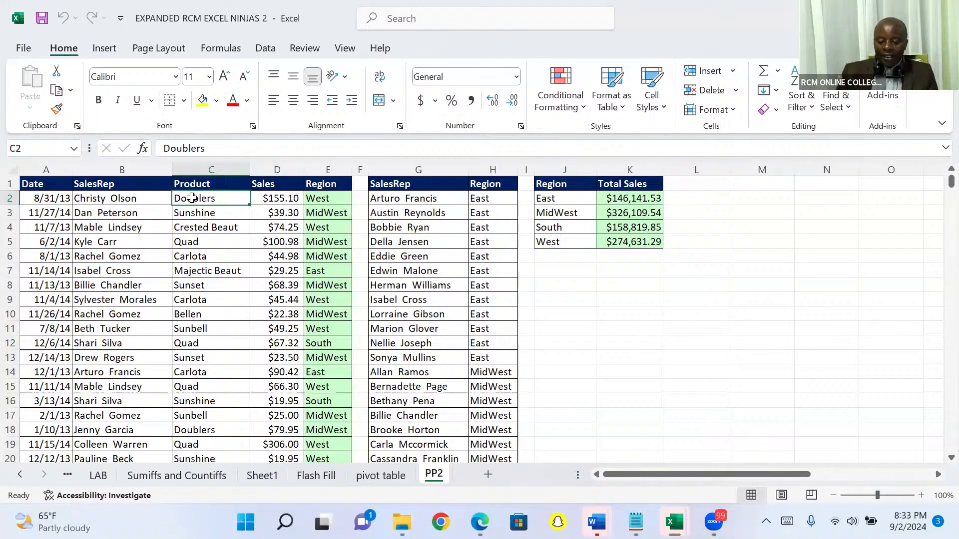
pyautogui.press('Down')
pyautogui.press('Down')
pyautogui.press('Down')
pyautogui.press('Down')
pyautogui.press('Down')
pyautogui.press('Down')
pyautogui.press('Down')
pyautogui.press('Down')
pyautogui.press('Down')
pyautogui.press('Down')
pyautogui.press('Down')
pyautogui.press('Down')
pyautogui.press('Down')
pyautogui.press('Down')
pyautogui.press('Down')
pyautogui.press('Down')
pyautogui.press('Down')
pyautogui.press('Down')
pyautogui.press('Down')
pyautogui.press('Down')
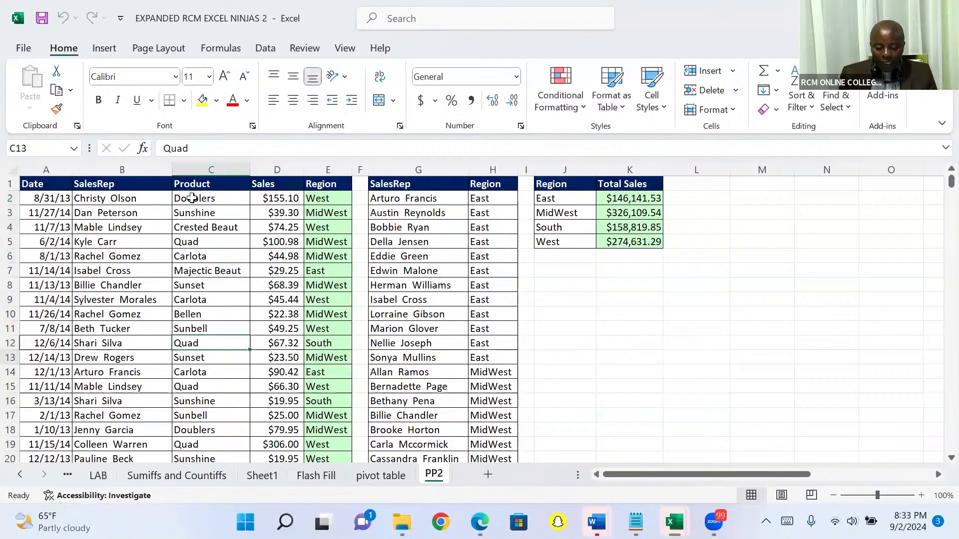
pyautogui.press('Down')
pyautogui.press('Down')
pyautogui.press('Down')
pyautogui.press('Down')
pyautogui.press('Down')
pyautogui.press('Down')
pyautogui.press('Down')
pyautogui.press('Down')
pyautogui.press('Down')
pyautogui.press('Down')
pyautogui.press('Down')
pyautogui.press('Down')
pyautogui.press('Down')
pyautogui.press('Down')
pyautogui.press('Down')
pyautogui.press('Down')
pyautogui.press('Down')
pyautogui.press('Down')
pyautogui.press('Down')
pyautogui.press('Down')
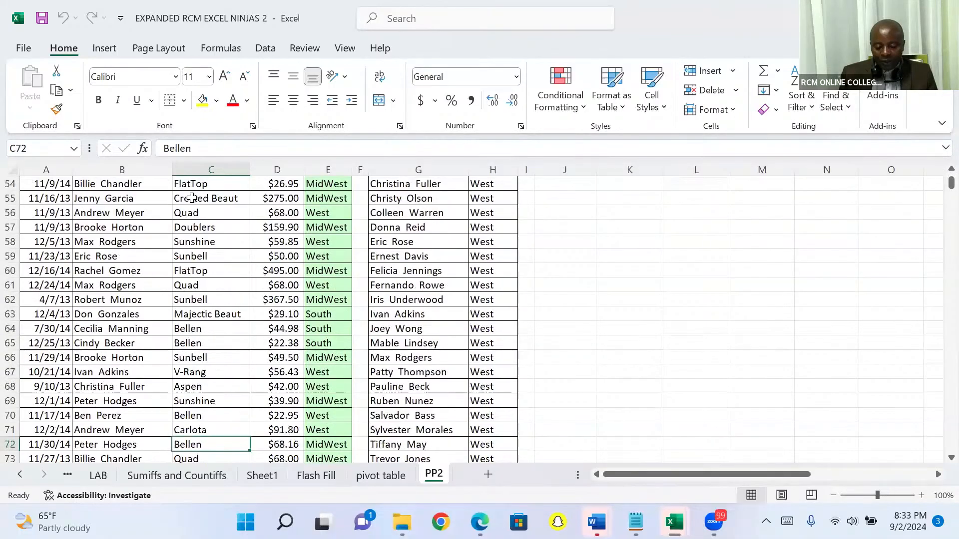
pyautogui.press('Up')
pyautogui.press('Up')
pyautogui.press('Up')
pyautogui.press('Up')
pyautogui.press('Up')
pyautogui.press('Up')
pyautogui.press('Up')
pyautogui.press('Up')
pyautogui.press('Up')
pyautogui.press('Up')
pyautogui.press('Up')
pyautogui.press('Up')
pyautogui.press('Up')
pyautogui.press('Up')
pyautogui.press('Up')
pyautogui.press('Up')
pyautogui.press('Up')
pyautogui.press('Up')
pyautogui.press('Up')
pyautogui.press('Up')
pyautogui.press('Up')
pyautogui.press('Up')
pyautogui.press('Up')
pyautogui.press('Up')
pyautogui.press('Up')
pyautogui.press('Up')
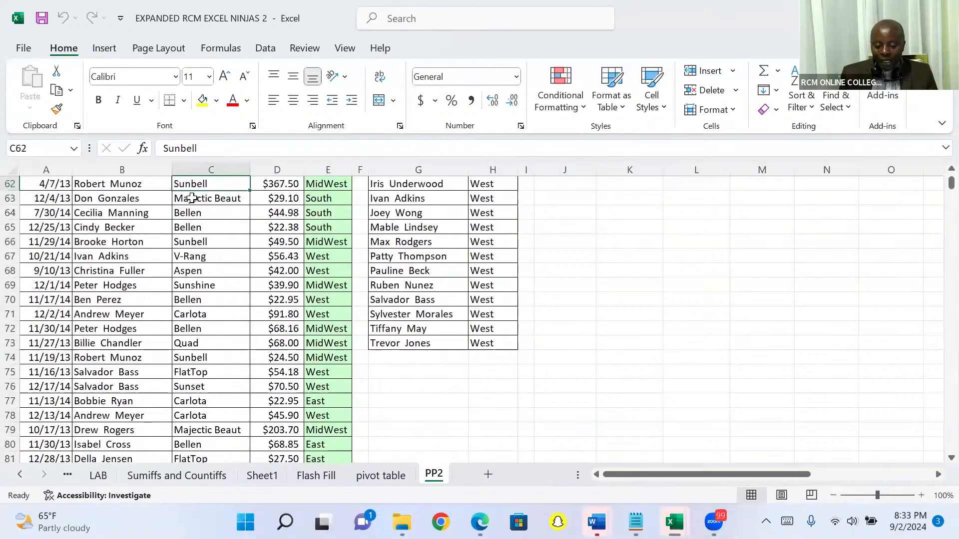
pyautogui.press('Up')
pyautogui.press('Up')
pyautogui.press('Up')
pyautogui.press('Up')
pyautogui.press('Up')
pyautogui.press('Up')
pyautogui.press('Up')
pyautogui.press('Up')
pyautogui.press('Up')
pyautogui.press('Up')
pyautogui.press('Up')
pyautogui.press('Up')
pyautogui.press('Up')
pyautogui.press('Up')
pyautogui.press('Up')
pyautogui.press('Up')
pyautogui.press('Up')
pyautogui.press('Up')
pyautogui.press('Up')
pyautogui.press('Up')
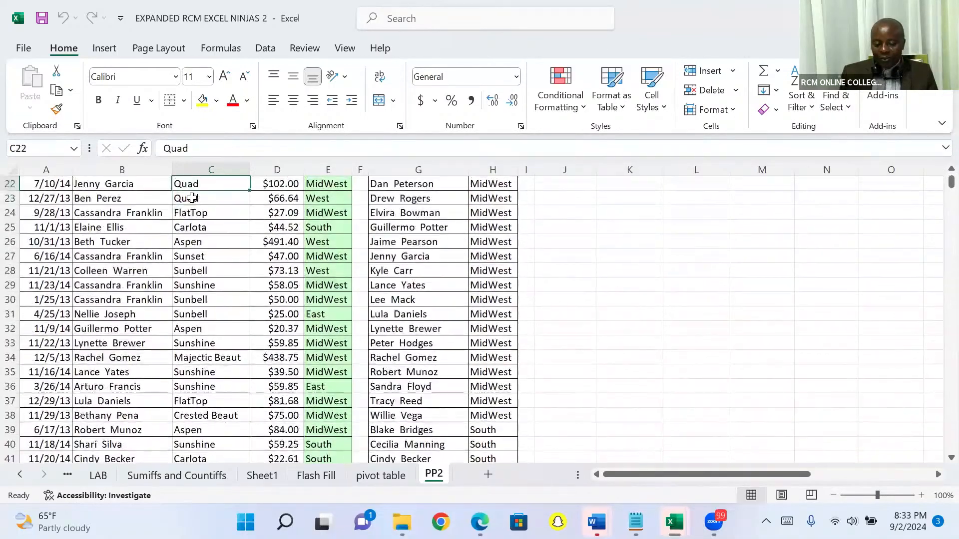
# Jump from C2 to the last record of the Product column and enter the note "ctrl down arrow" in cell J9991.
pyautogui.click(198, 200)
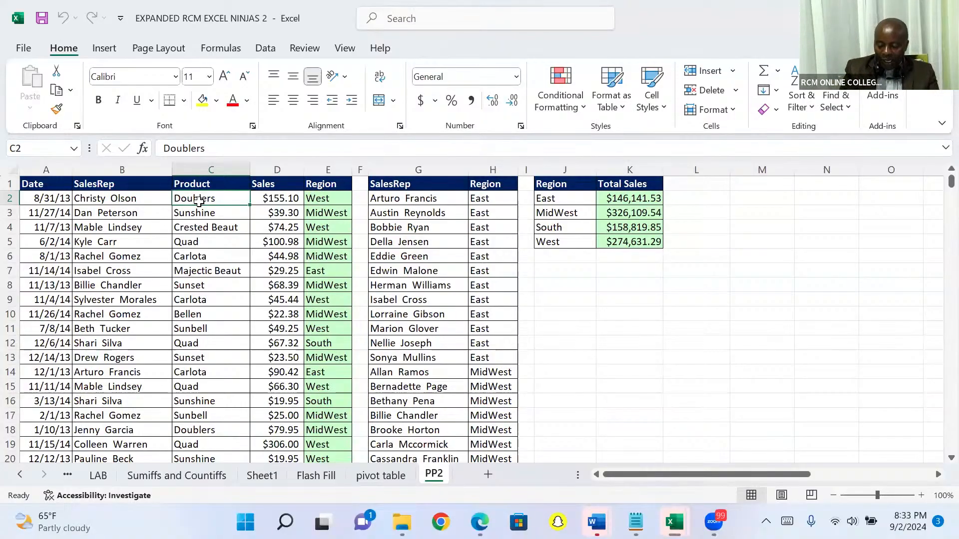
pyautogui.hotkey('ctrl', 'Down')
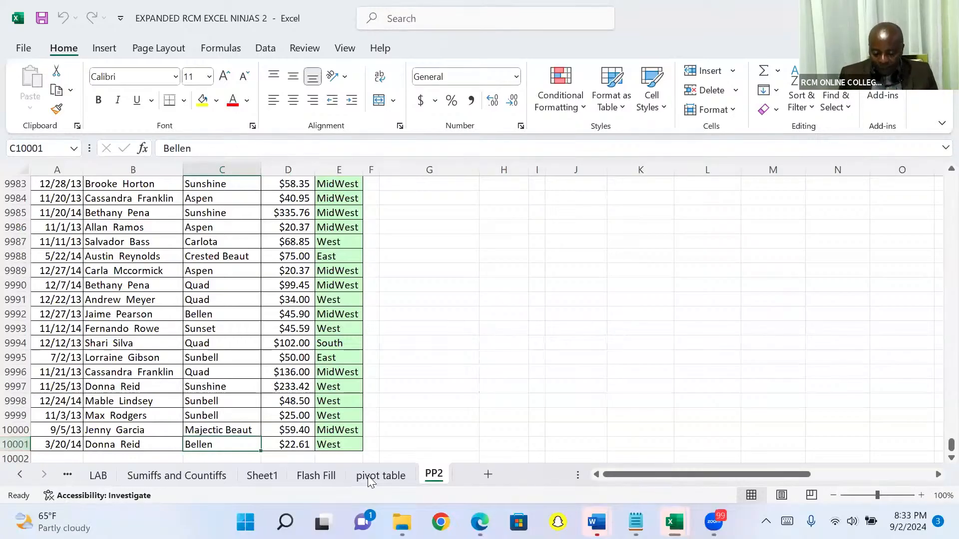
pyautogui.click(571, 299)
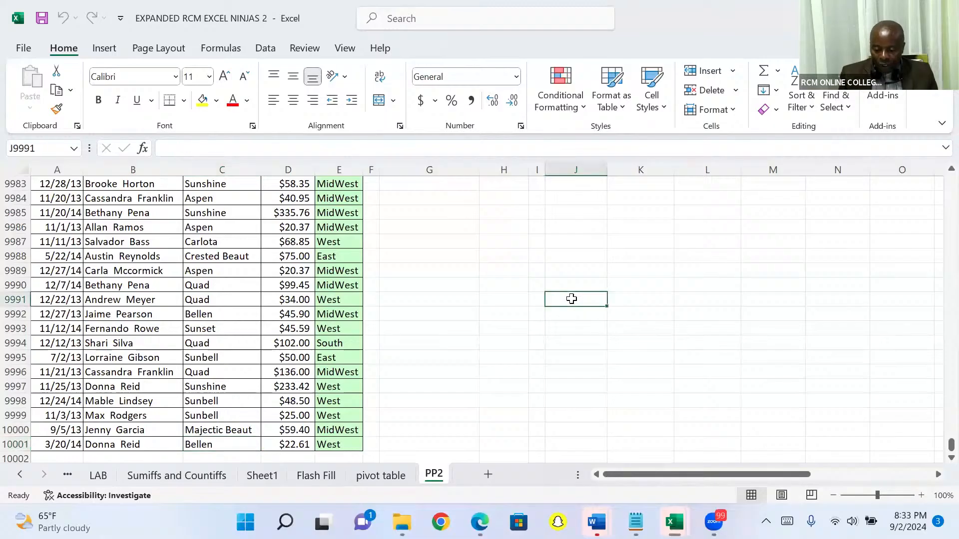
pyautogui.hotkey('ctrl', 'c')
pyautogui.press('Escape')
pyautogui.write('t')
pyautogui.press('BackSpace')
pyautogui.write('ctrl')
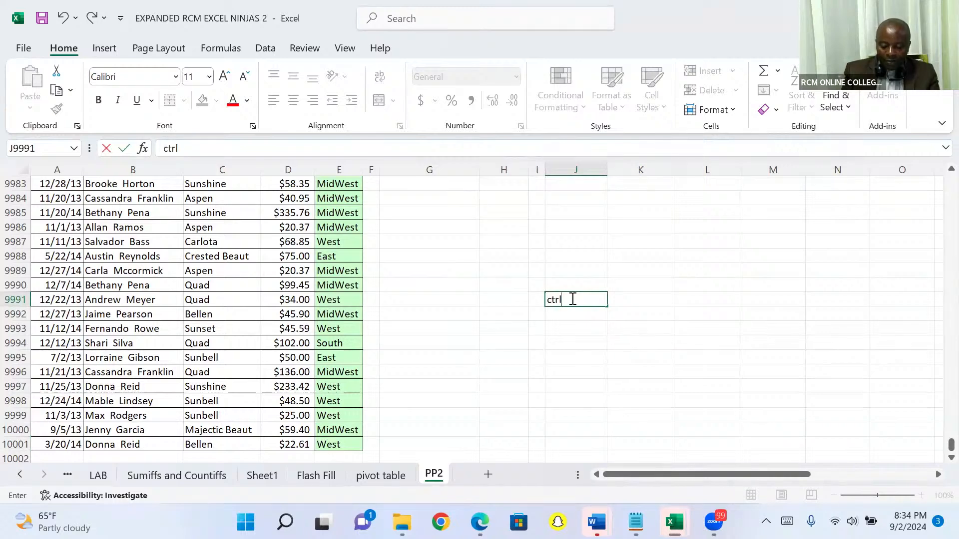
pyautogui.write(' dow')
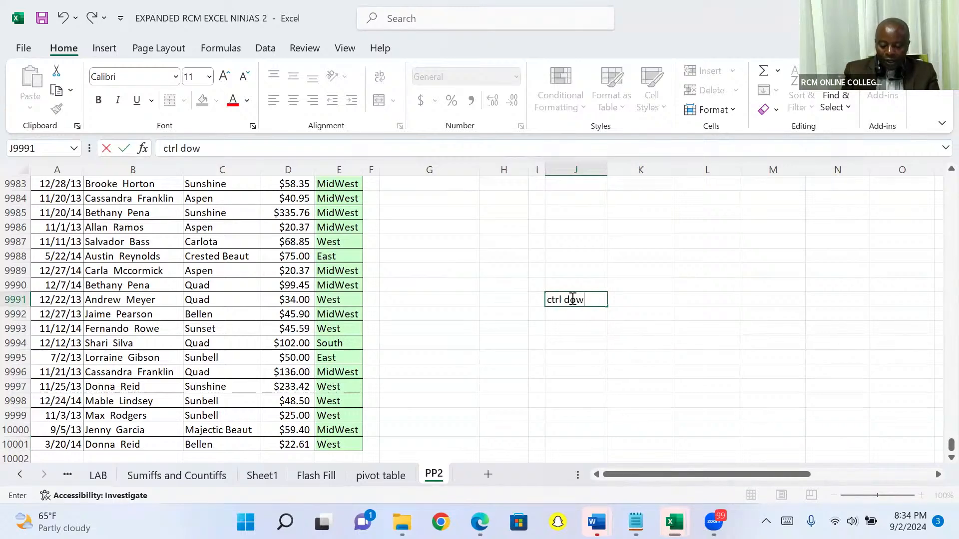
pyautogui.write('n arrow')
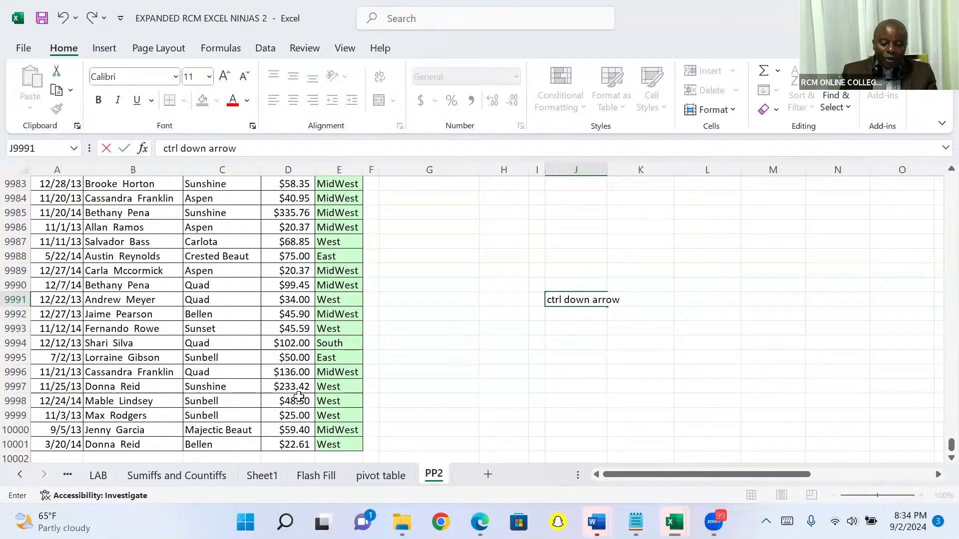
# Return from the end of the data to the Product header in cell C1.
pyautogui.click(455, 314)
pyautogui.press('Up')
pyautogui.press('Up')
pyautogui.press('Up')
pyautogui.press('Up')
pyautogui.press('Up')
pyautogui.press('Up')
pyautogui.press('Up')
pyautogui.press('Up')
pyautogui.press('Up')
pyautogui.press('Up')
pyautogui.press('Up')
pyautogui.press('Up')
pyautogui.press('Up')
pyautogui.press('Up')
pyautogui.press('Up')
pyautogui.press('Up')
pyautogui.press('Up')
pyautogui.press('Up')
pyautogui.press('Up')
pyautogui.press('Up')
pyautogui.press('Up')
pyautogui.press('Up')
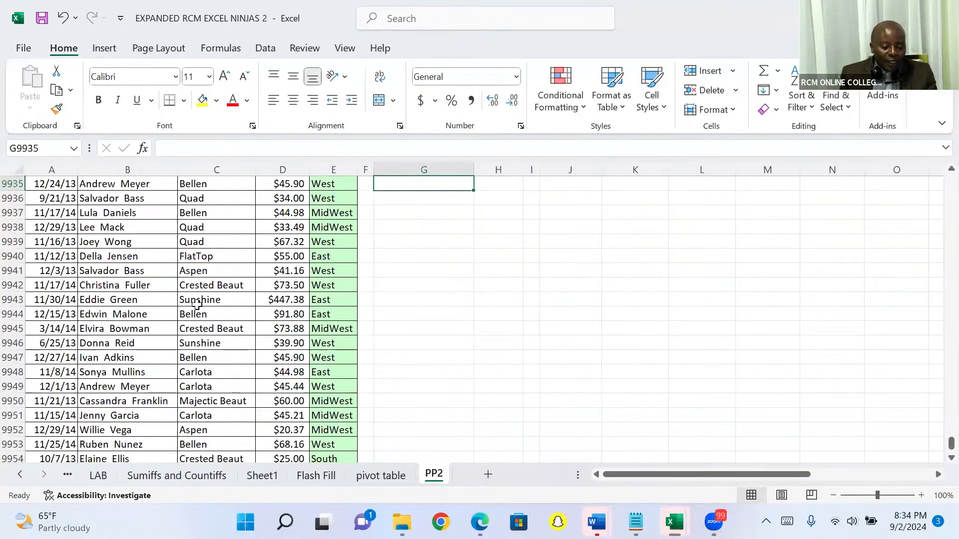
pyautogui.click(195, 273)
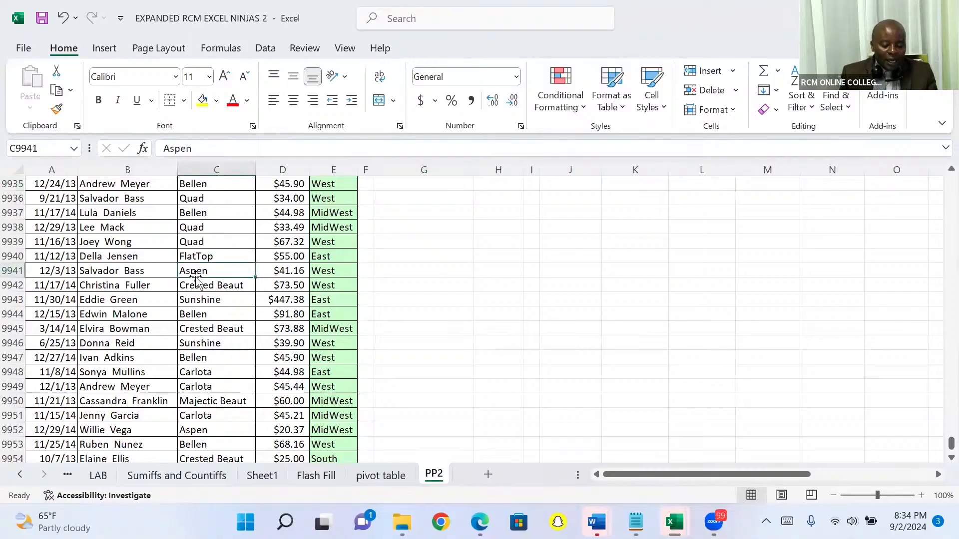
pyautogui.hotkey('ctrl', 'Up')
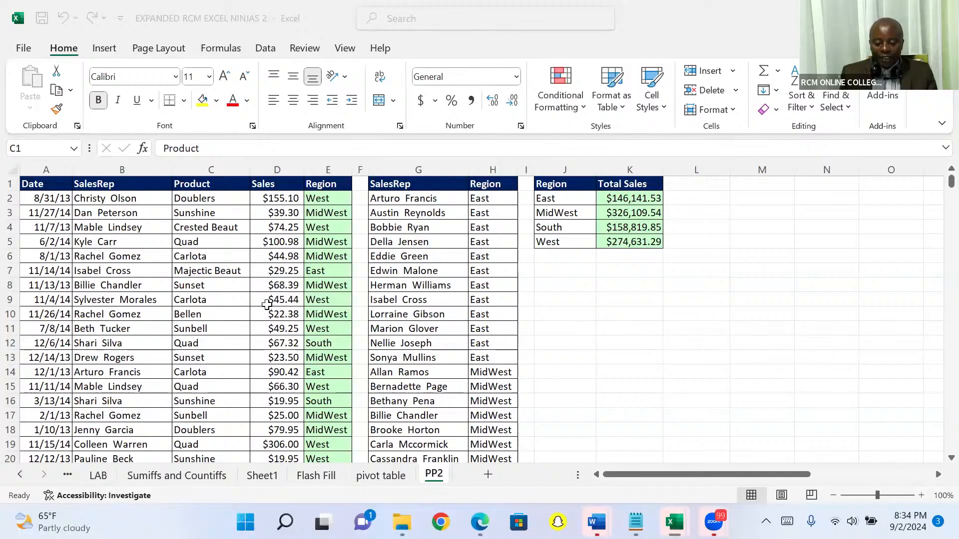
# Go from the first product entry to the empty cell D10002 below the last Sales value.
pyautogui.click(267, 305)
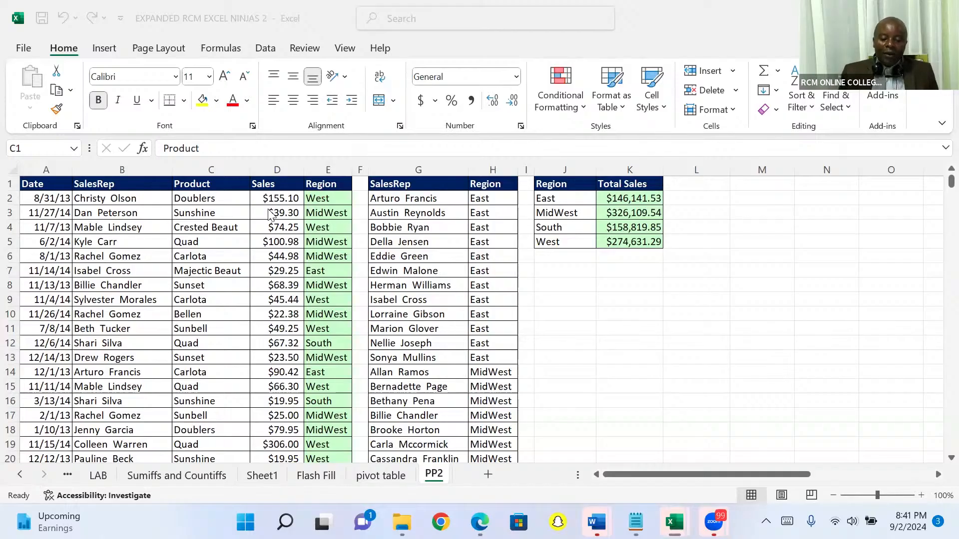
pyautogui.doubleClick(216, 190)
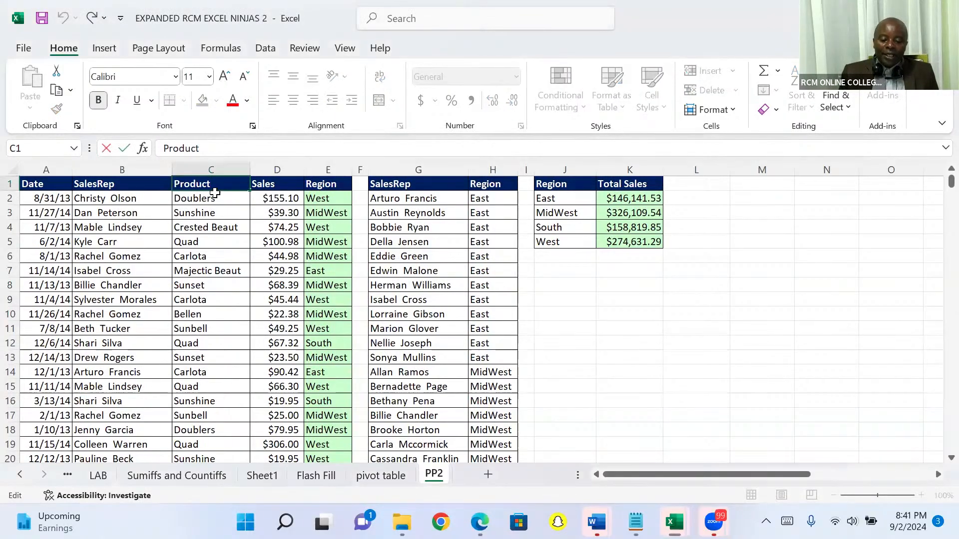
pyautogui.click(206, 195)
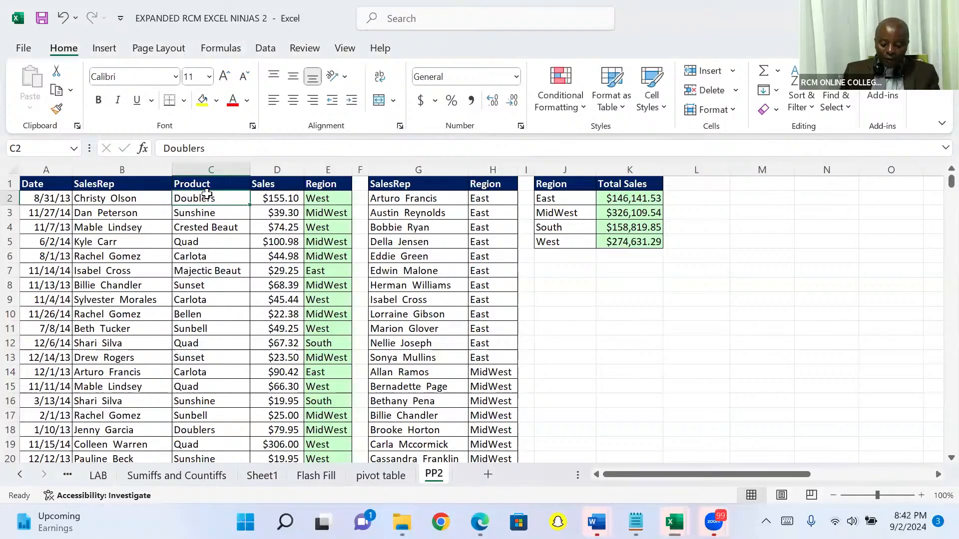
pyautogui.hotkey('ctrl', 'Down')
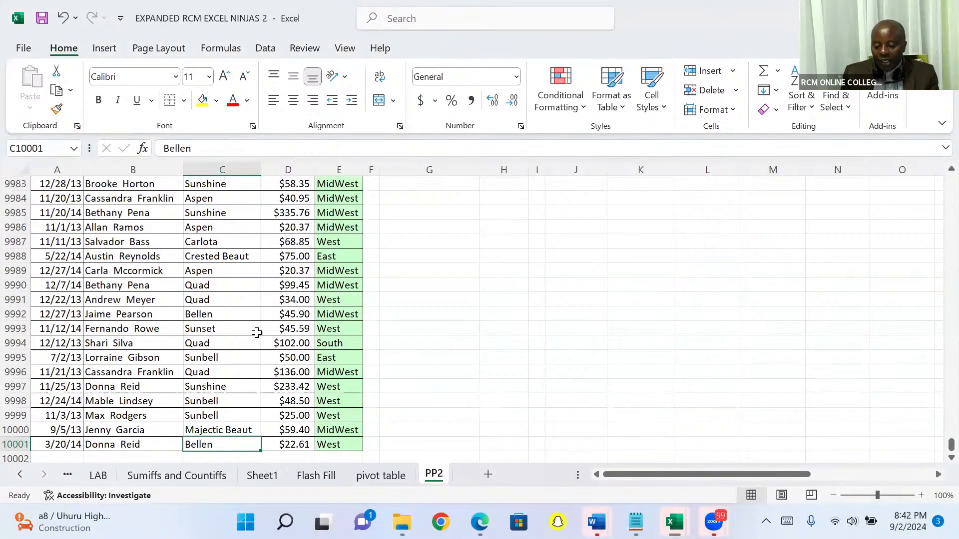
pyautogui.press('Down')
pyautogui.press('Right')
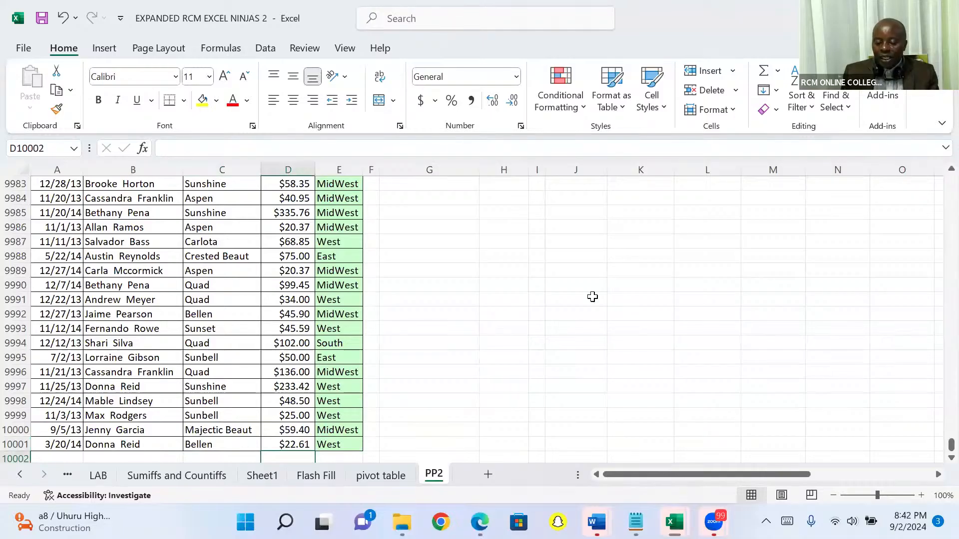
# Enter the note "Alt =shortcut for Auto sum" in cell J9990.
pyautogui.click(592, 285)
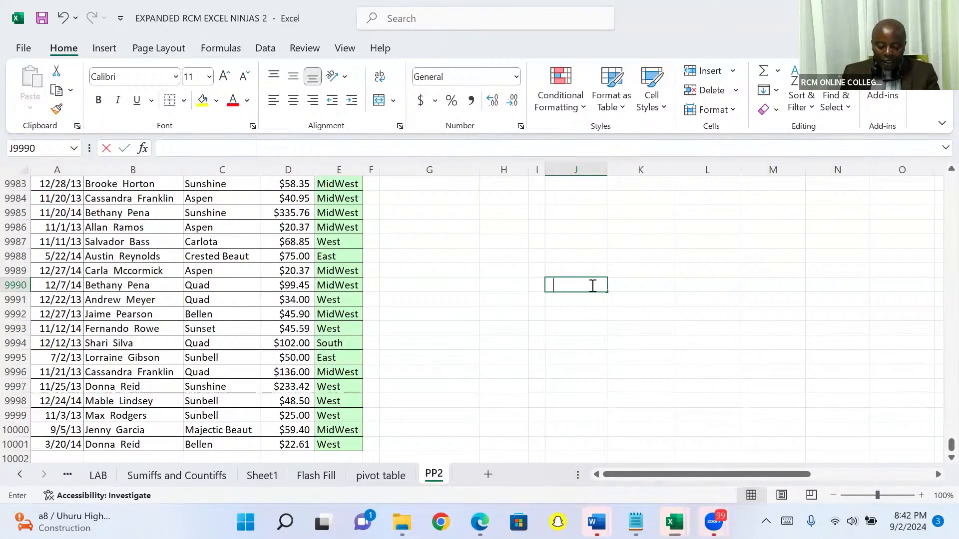
pyautogui.write('Alt =')
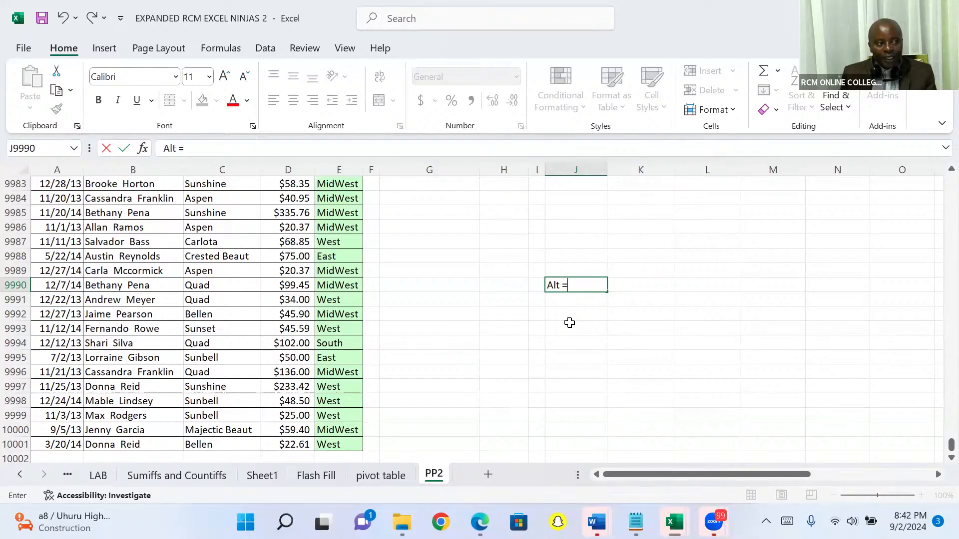
pyautogui.write('sh')
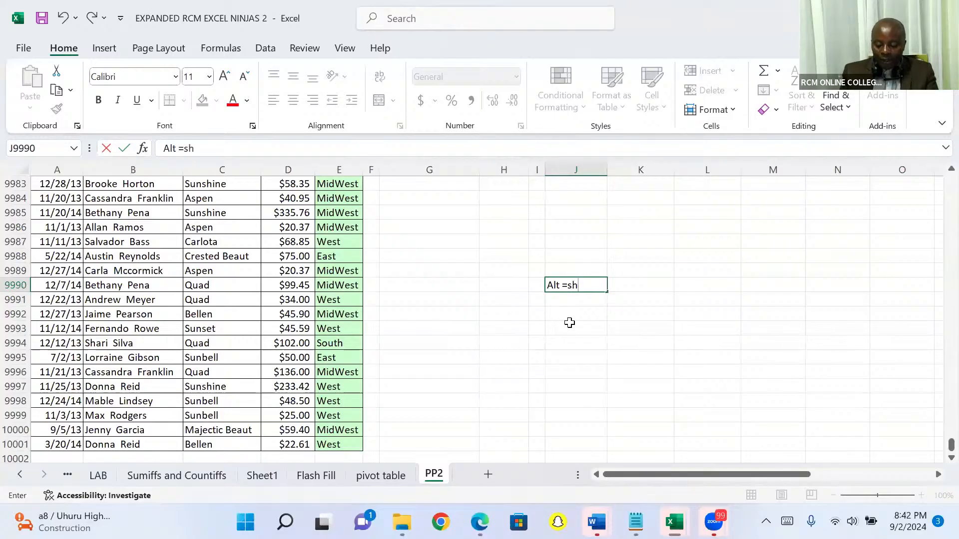
pyautogui.write('ortcut')
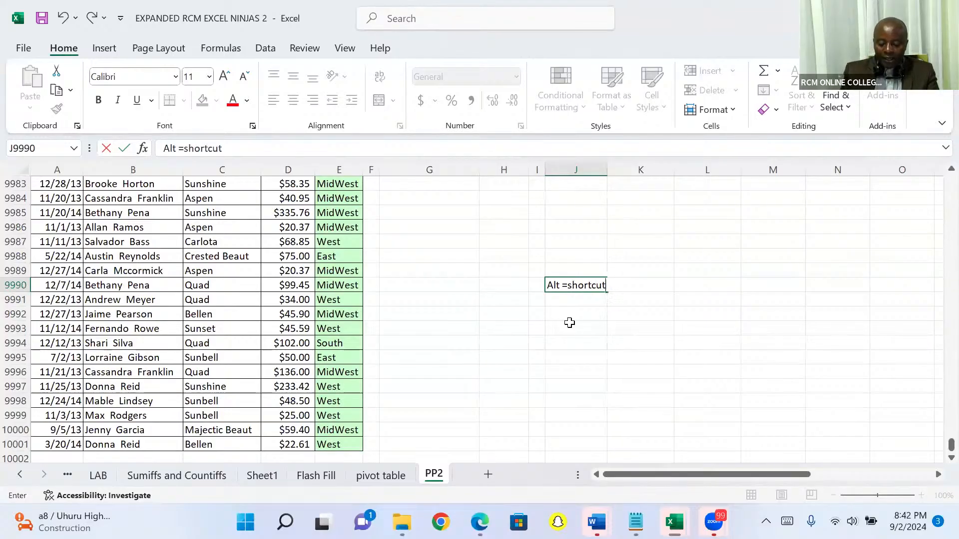
pyautogui.write(' for Au')
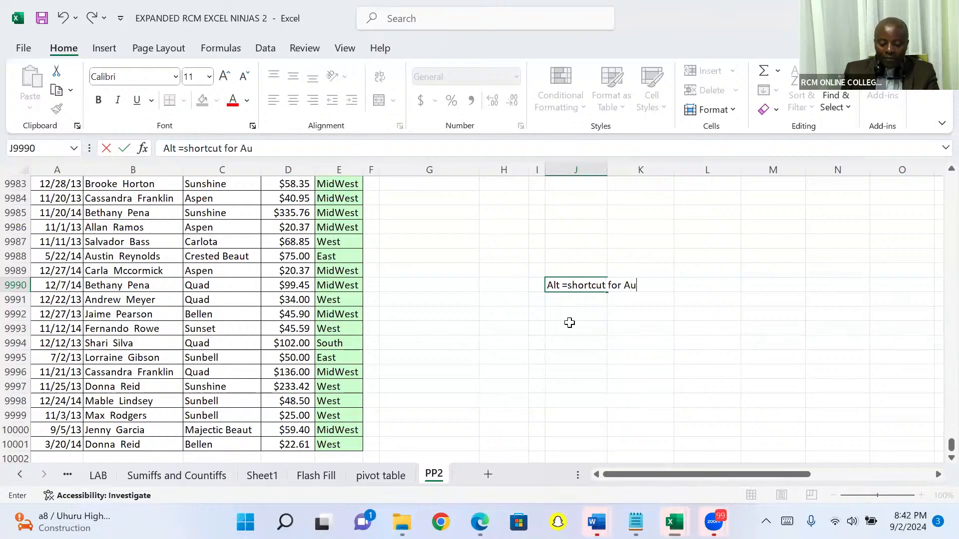
pyautogui.write('to sum')
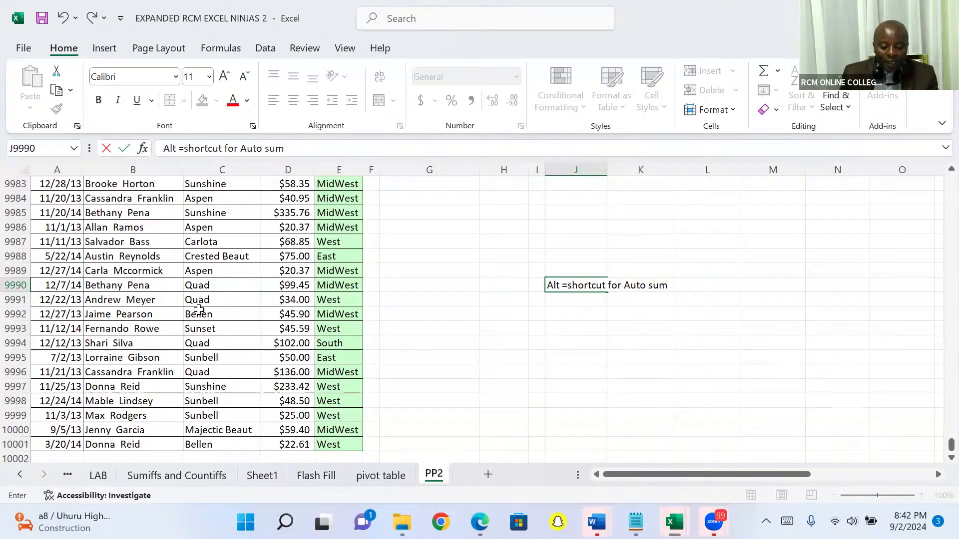
# Total the Sales column in cell D10002 with an AutoSum formula, =SUM(D2:D10001).
pyautogui.click(288, 457)
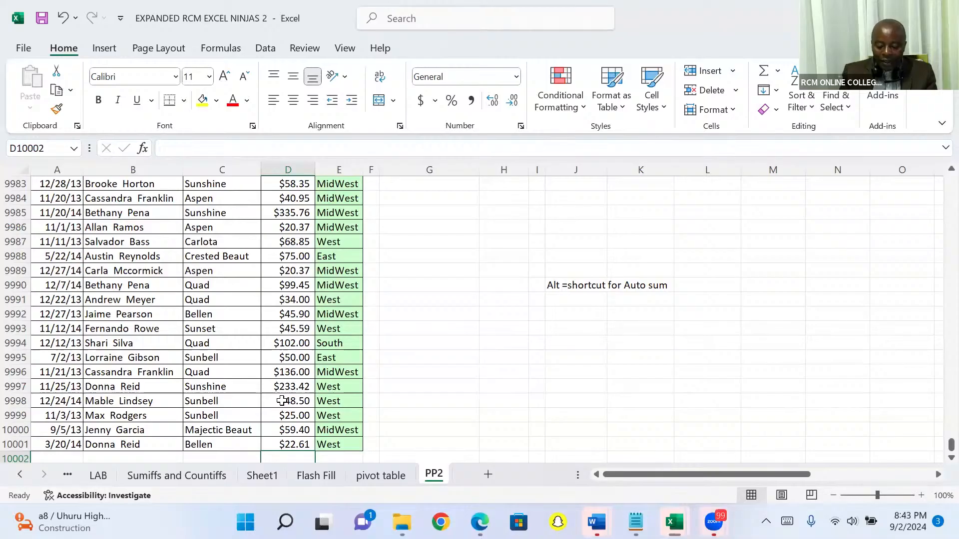
pyautogui.hotkey('alt', '=')
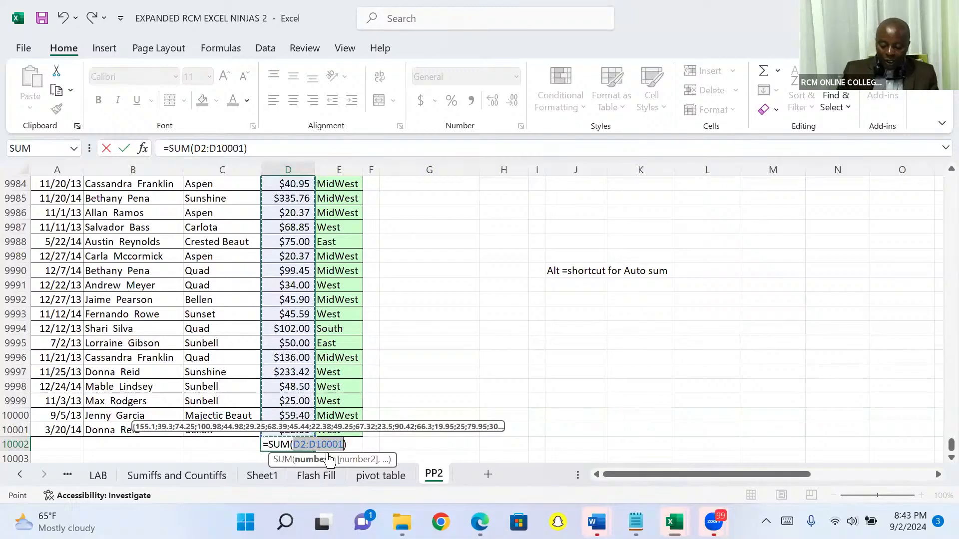
pyautogui.press('Return')
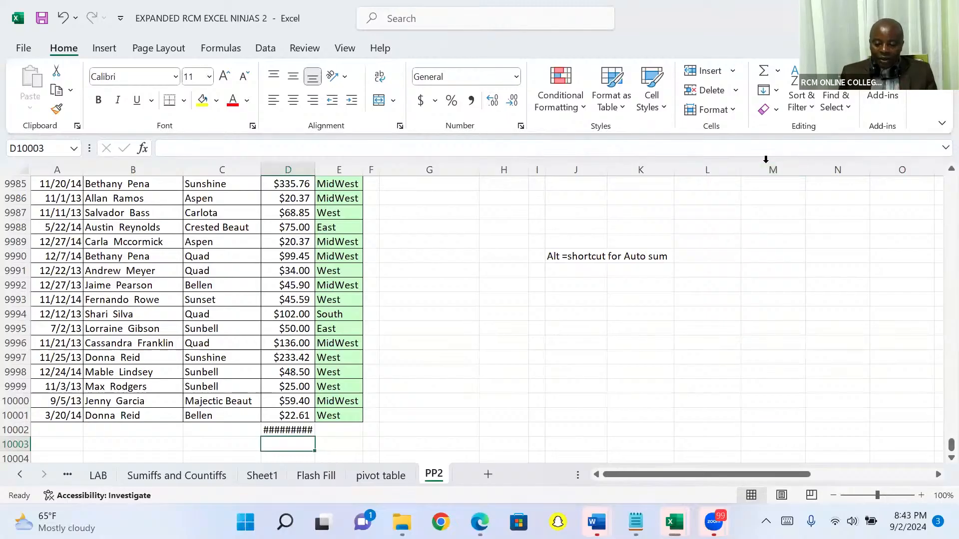
# Enter the filler texts "qwertyuiiiigtrd", "qwertdresartttt" and "tryrewryuuuiiihtrs" in cells M9988, N9988 and O9988.
pyautogui.click(789, 231)
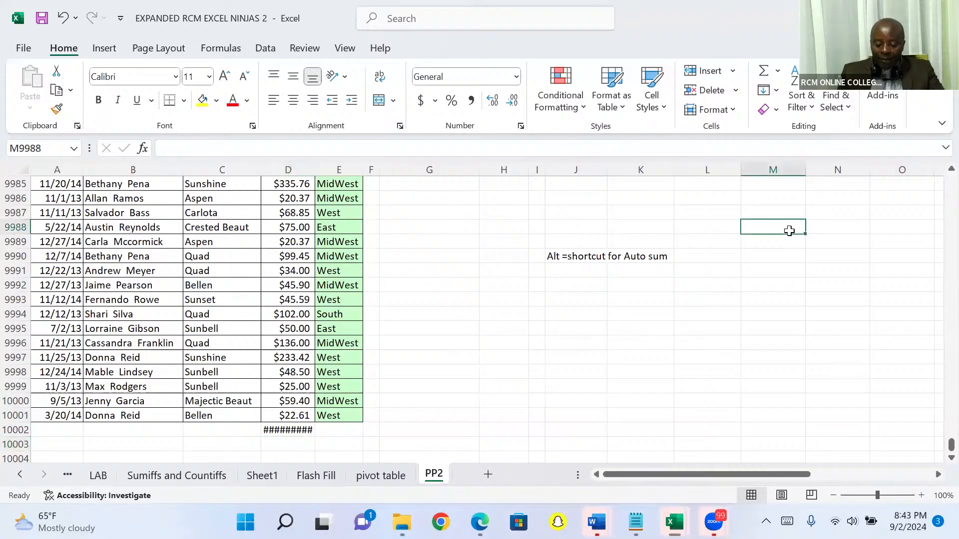
pyautogui.write('qwert')
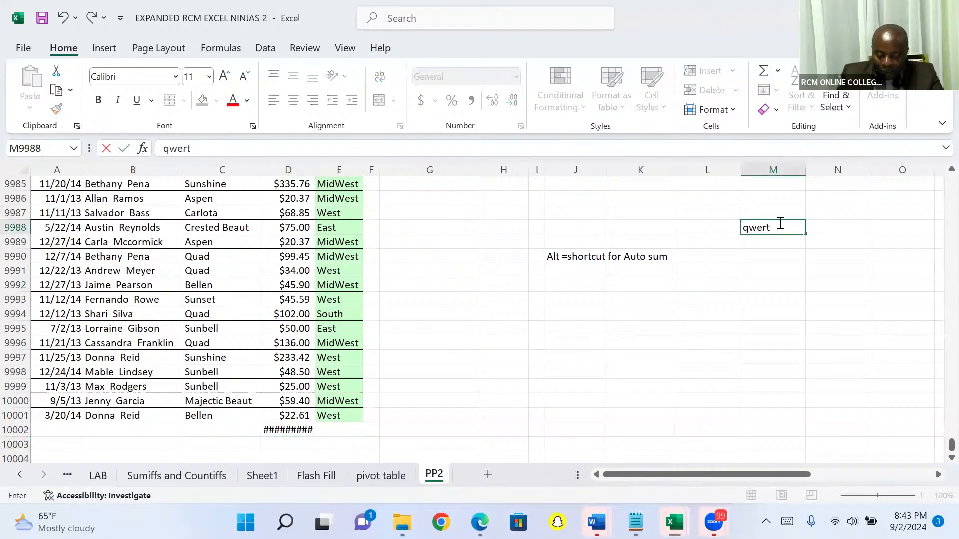
pyautogui.write('yuiiiigtrd')
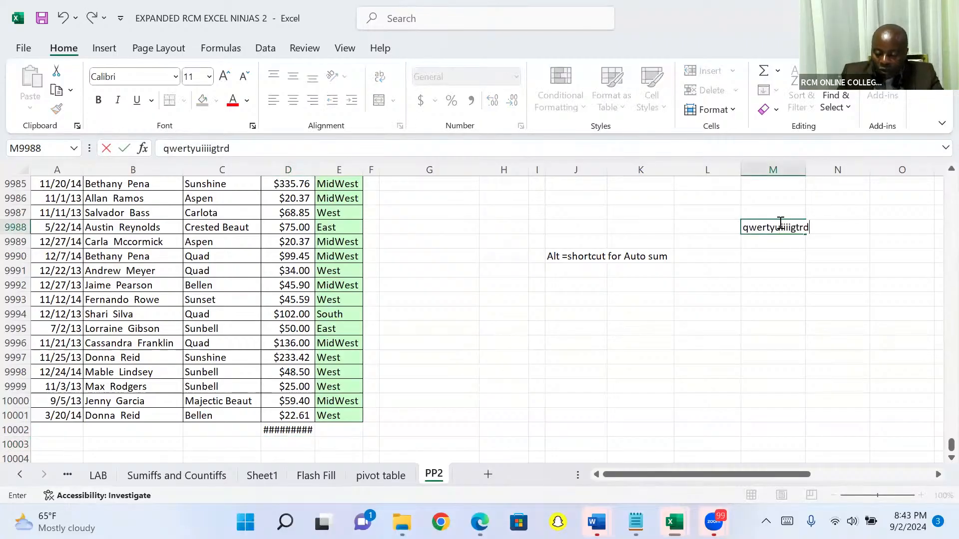
pyautogui.press('Tab')
pyautogui.write('qw')
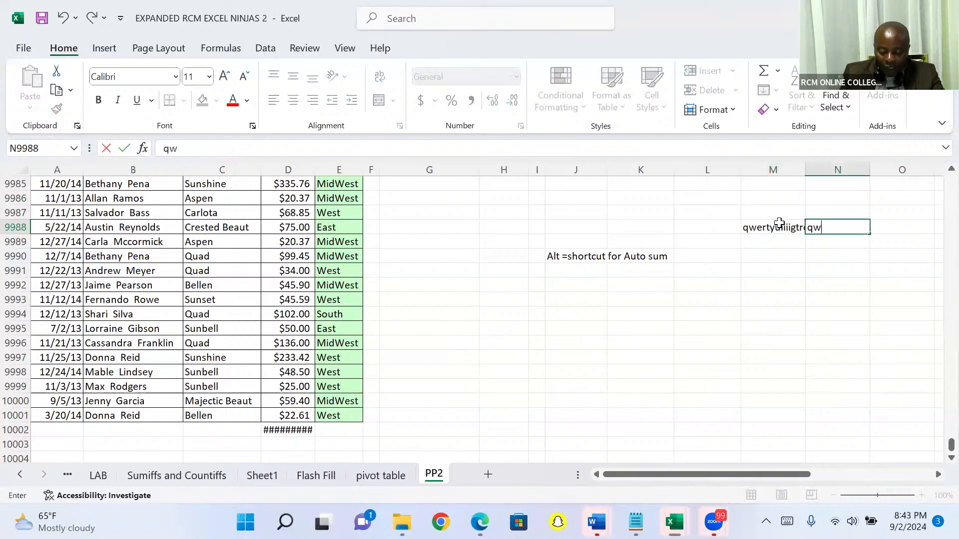
pyautogui.write('ertdresa')
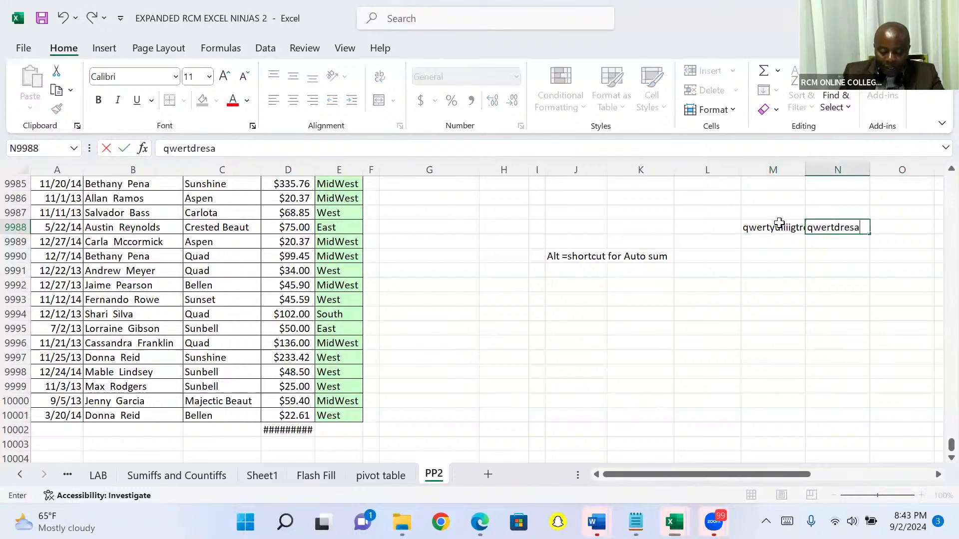
pyautogui.write('rtttt')
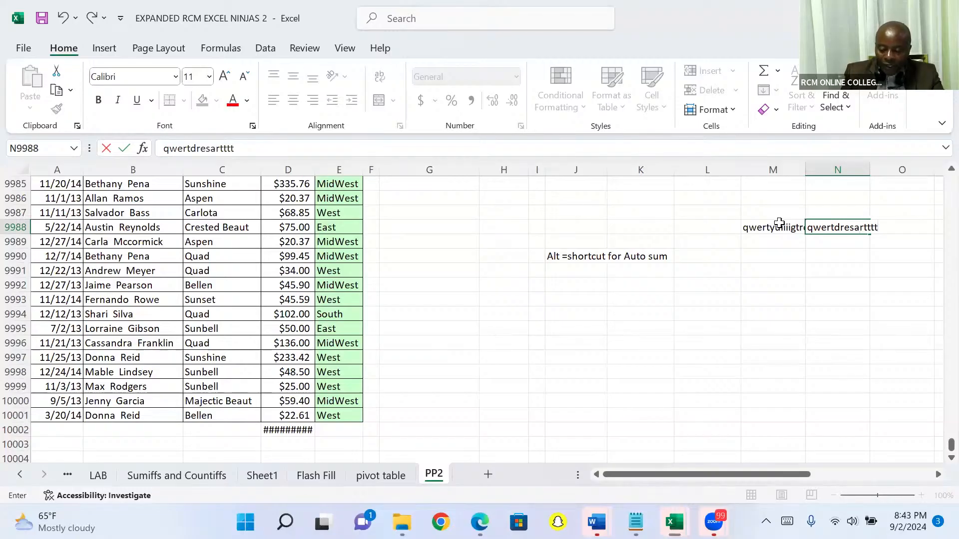
pyautogui.press('Tab')
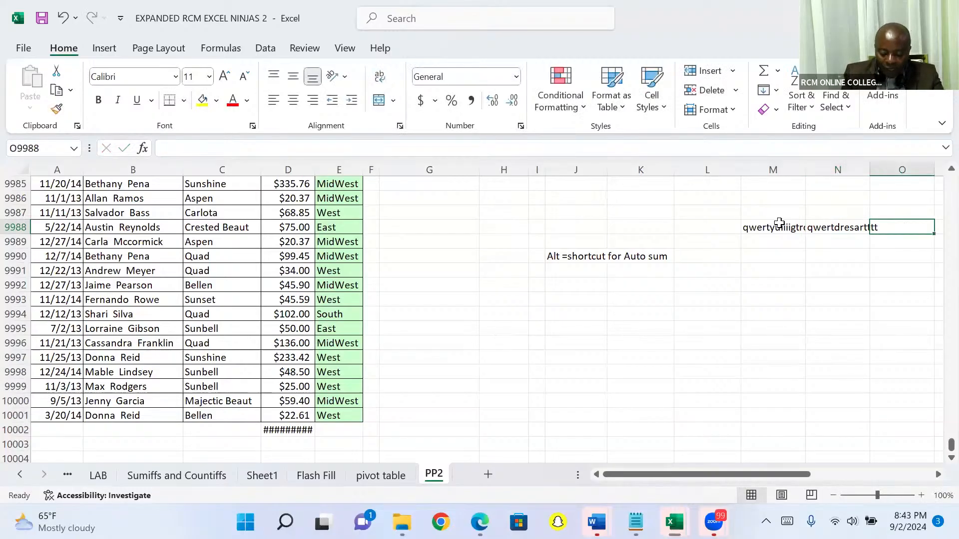
pyautogui.write('tryrewryuuuiiihtrs')
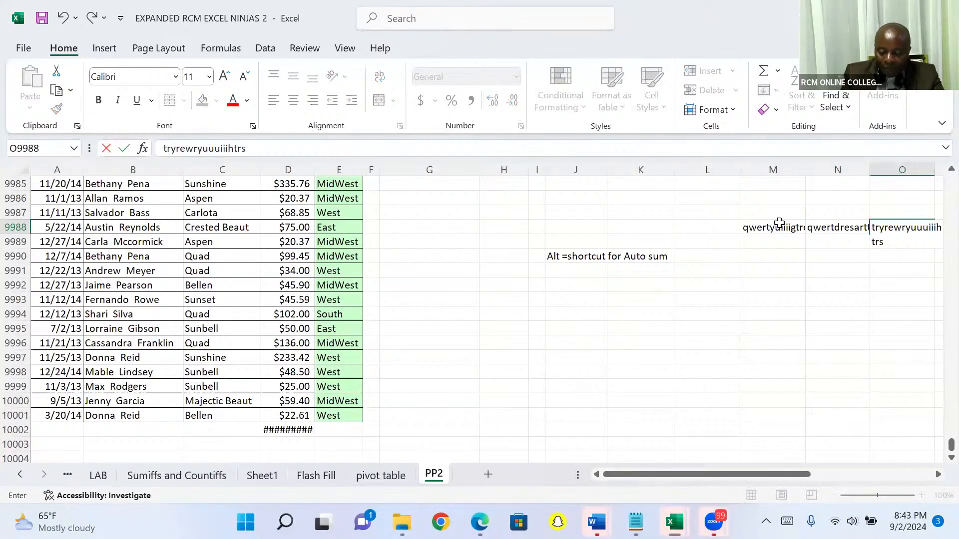
pyautogui.click(773, 241)
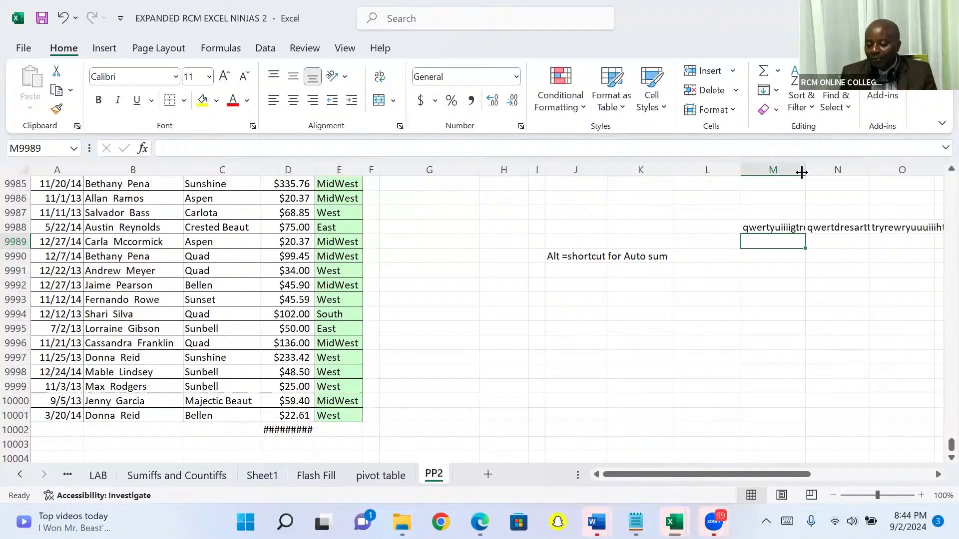
# Widen column M by hand until its text fits, and narrow it again so the text is cut off.
pyautogui.moveTo(803, 170); pyautogui.dragTo(827, 167)
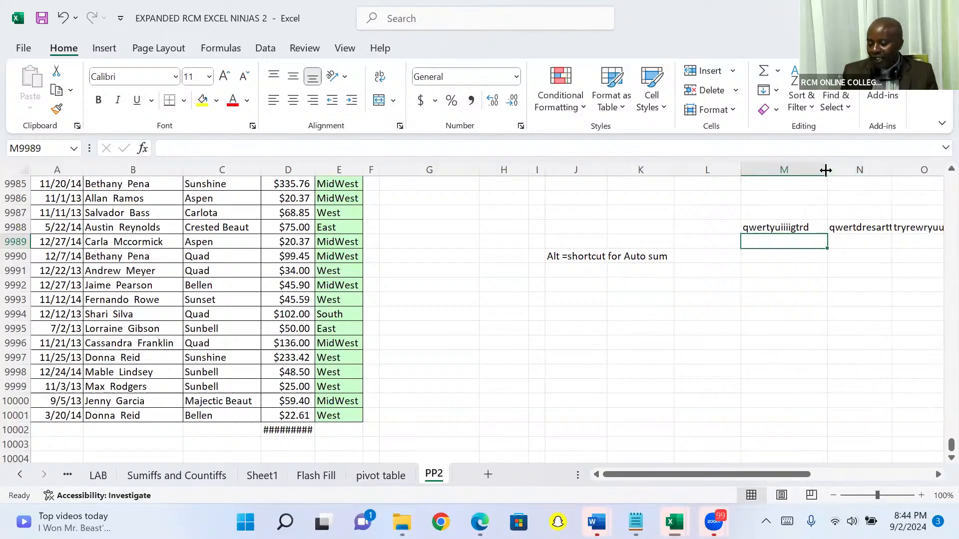
pyautogui.moveTo(826, 170); pyautogui.dragTo(794, 176)
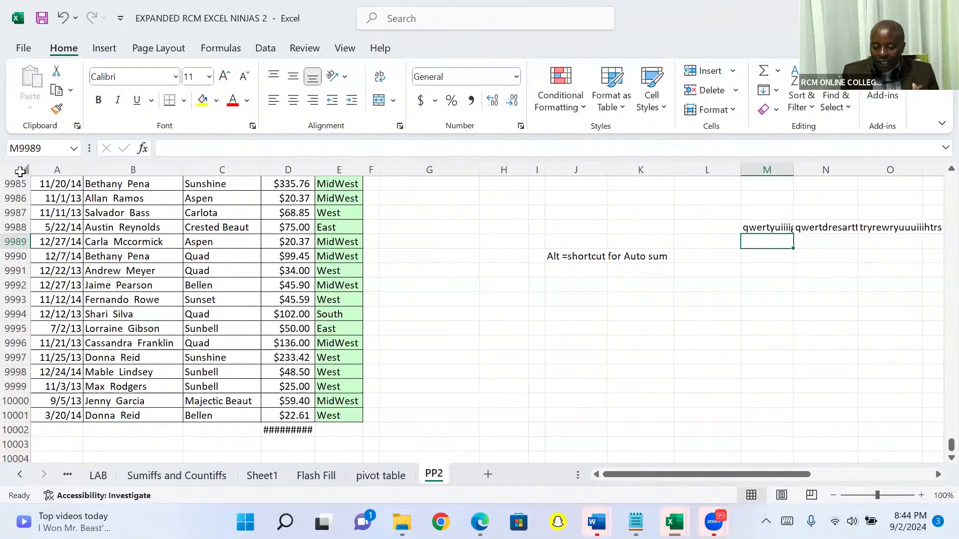
# Auto-fit the widths of all columns on the sheet, check the filler texts, and undo the width change.
pyautogui.click(21, 171)
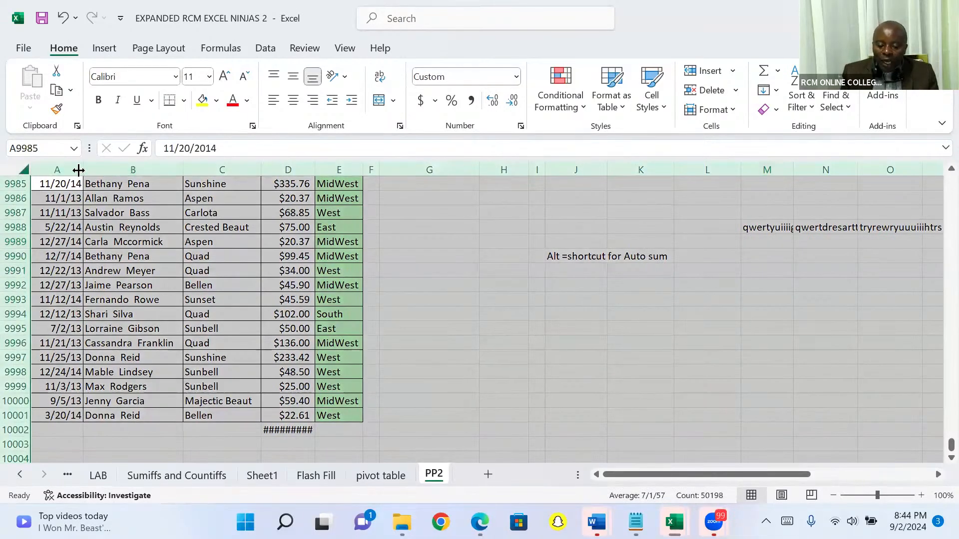
pyautogui.doubleClick(184, 168)
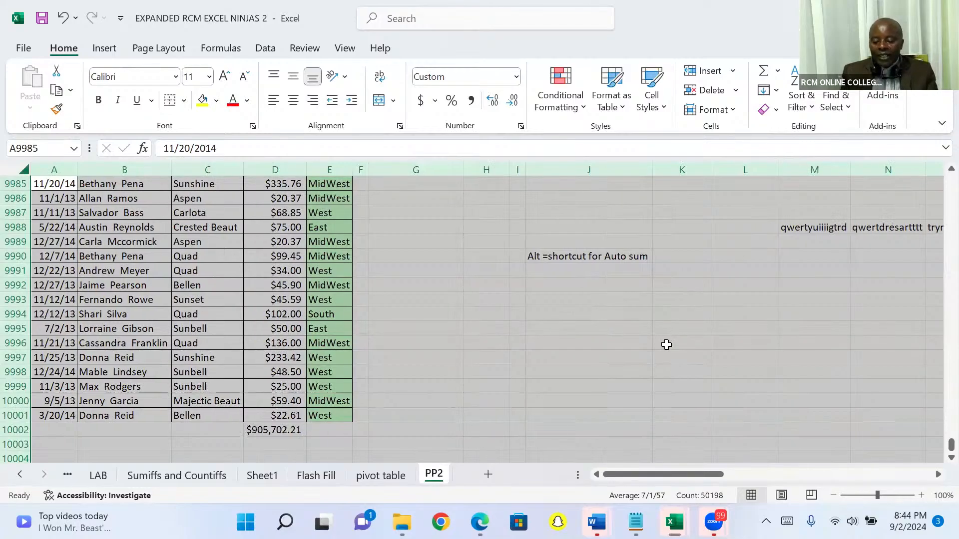
pyautogui.click(938, 475)
pyautogui.click(937, 475)
pyautogui.click(937, 475)
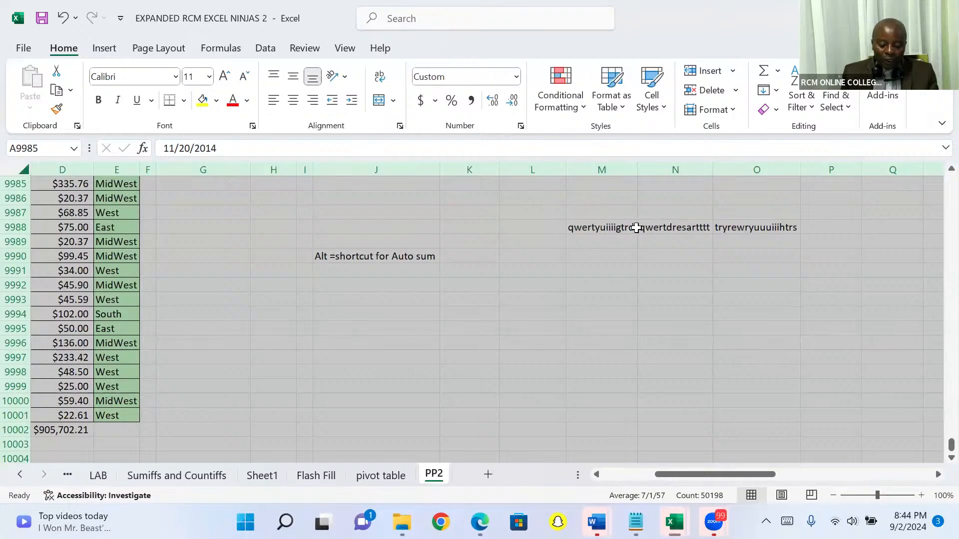
pyautogui.hotkey('ctrl', 'z')
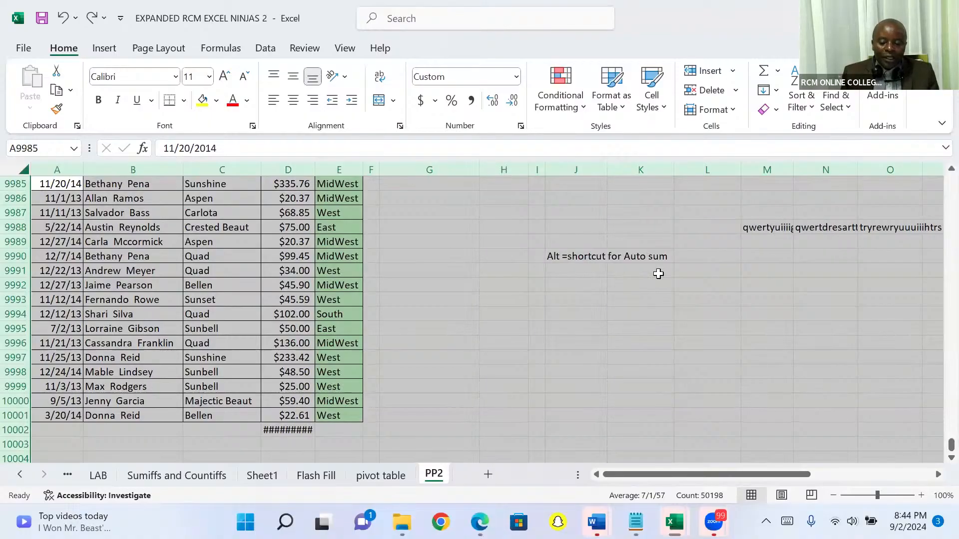
pyautogui.click(658, 274)
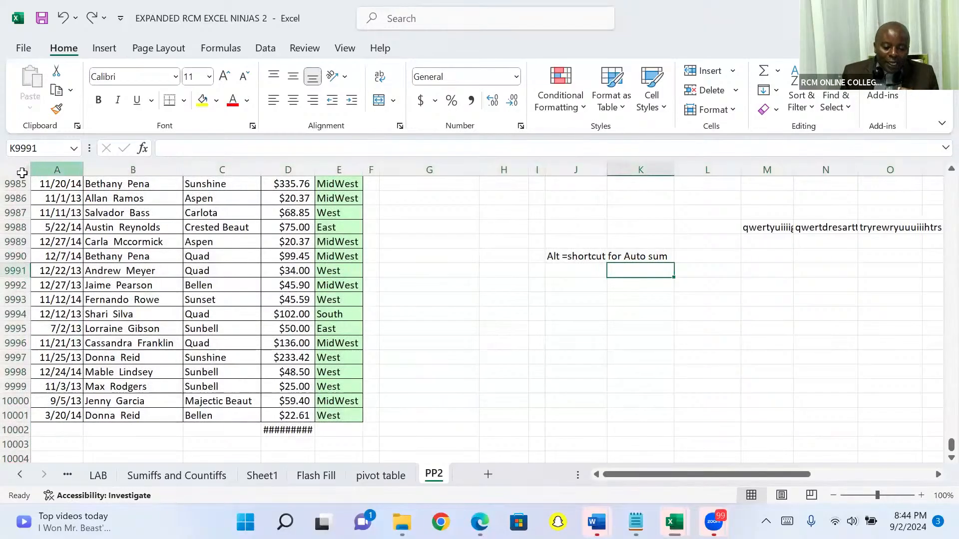
# Select the entire sheet and auto-fit all column widths to their contents.
pyautogui.click(22, 173)
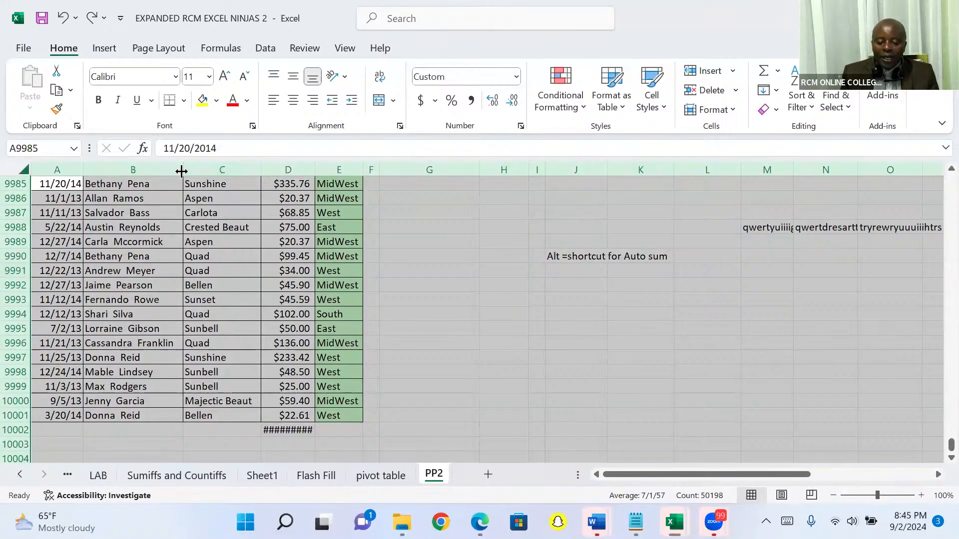
pyautogui.doubleClick(261, 166)
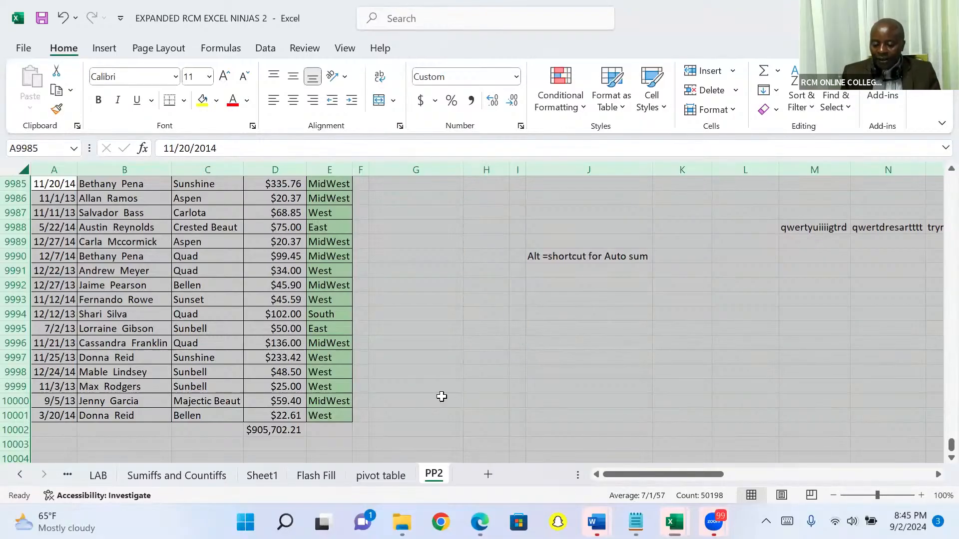
pyautogui.hotkey('alt', 'Tab')
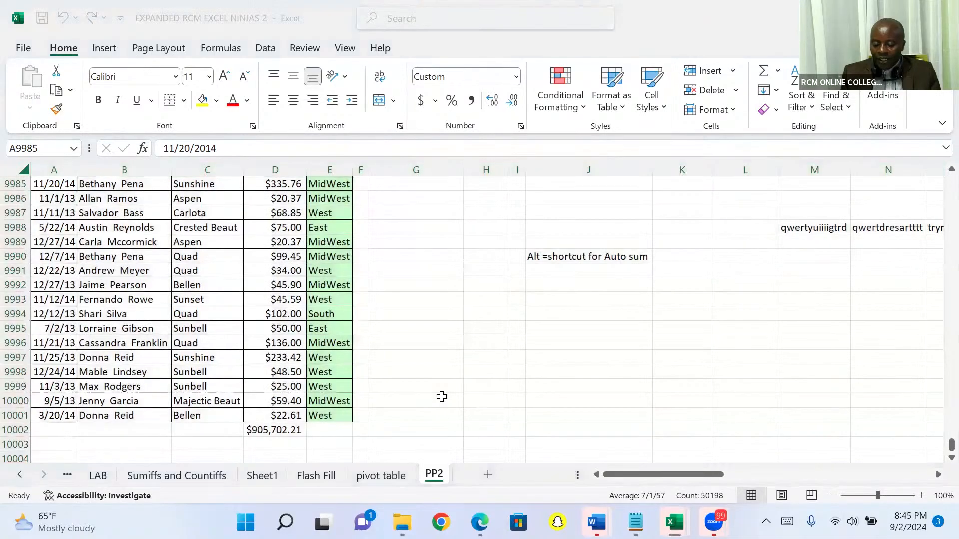
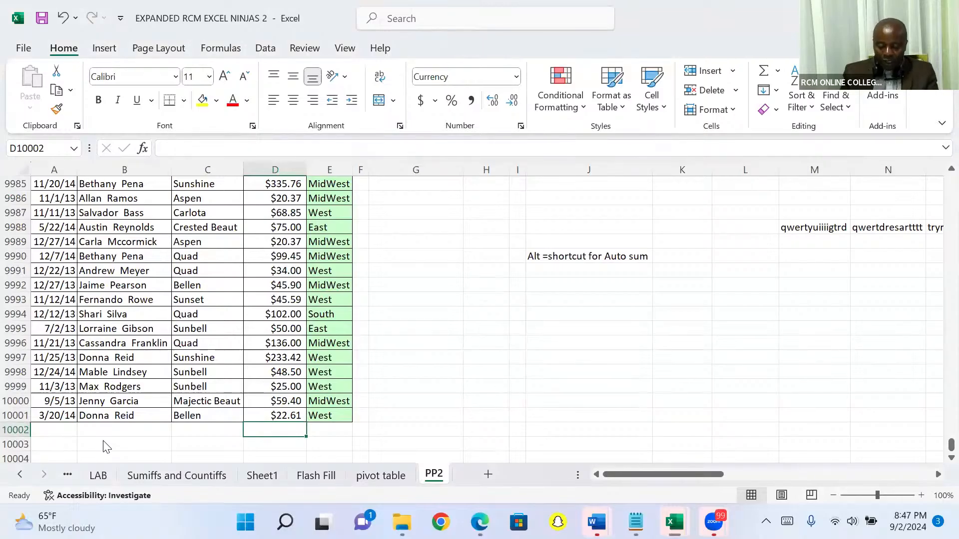
# Total the Sales column in cell D10002 with the AutoSum formula =SUM(D2:D10001) and clear the cell again.
pyautogui.hotkey('alt', '=')
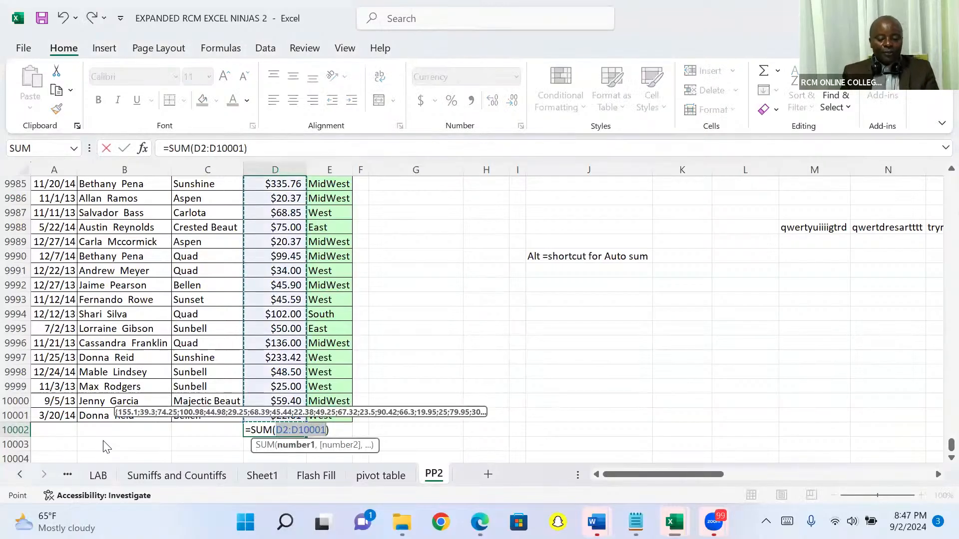
pyautogui.press('Return')
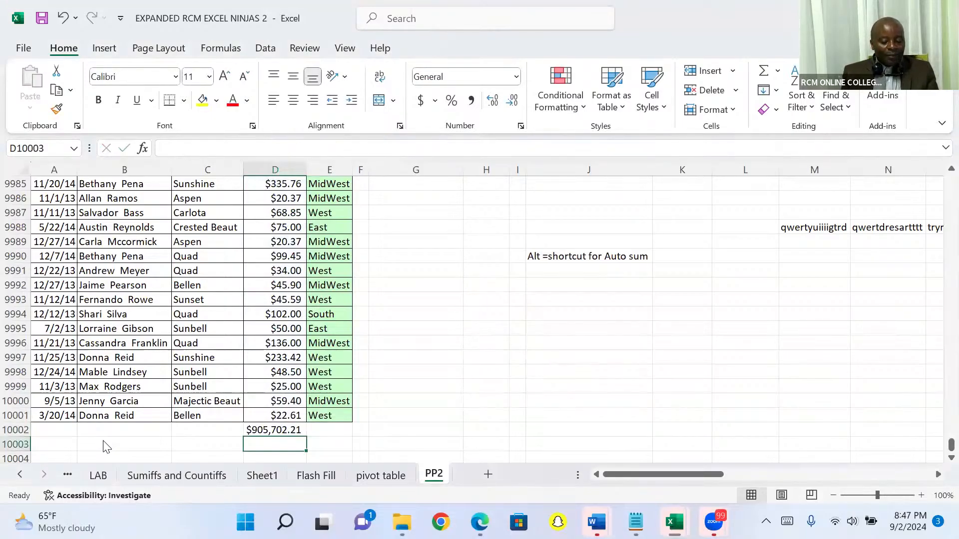
pyautogui.press('Up')
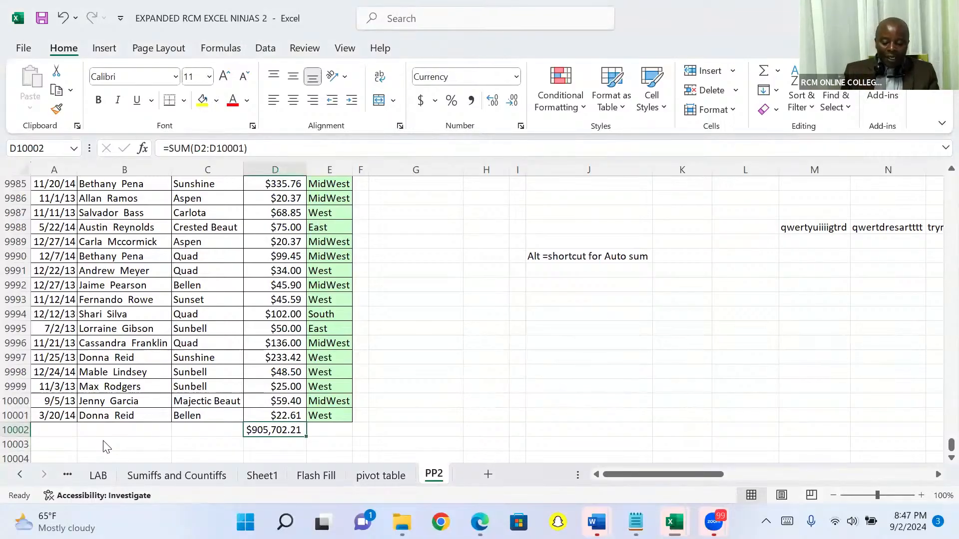
pyautogui.press('Delete')
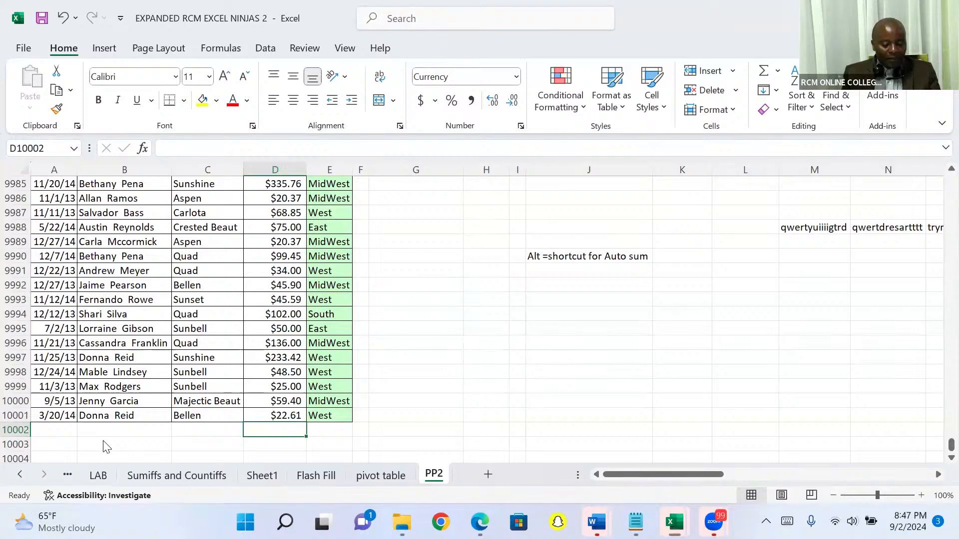
# Return from the last Sales value to the header in cell D1 and look over the product, sales and sales rep entries.
pyautogui.press('Up')
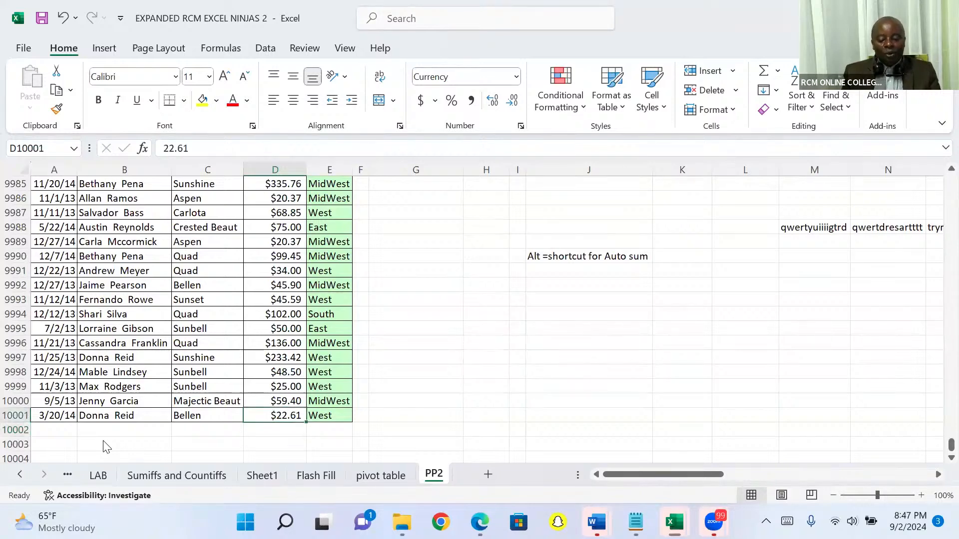
pyautogui.hotkey('ctrl', 'Up')
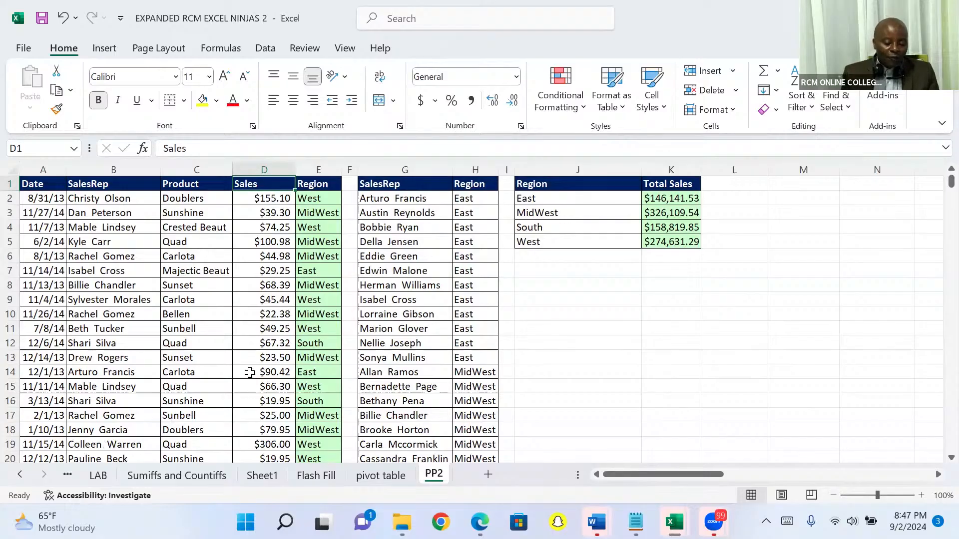
pyautogui.click(183, 287)
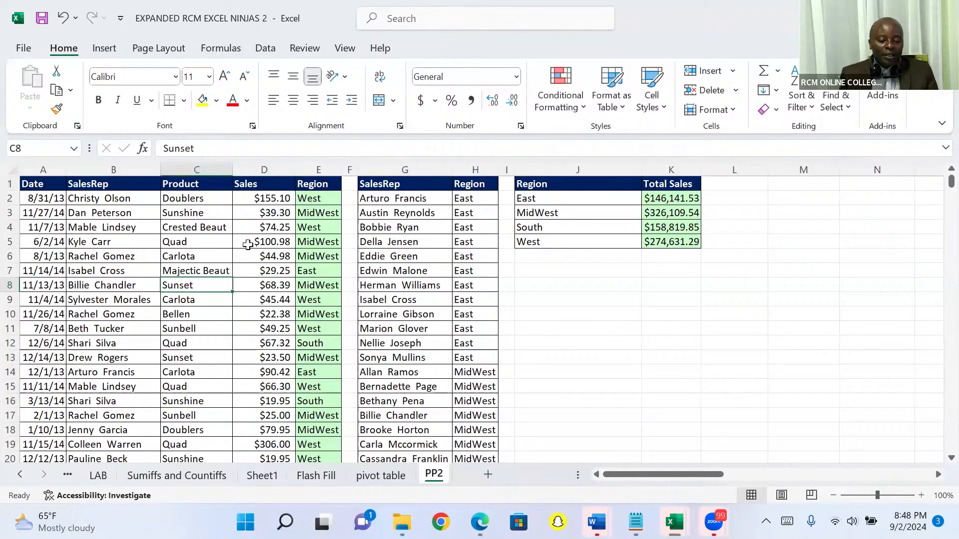
pyautogui.click(273, 227)
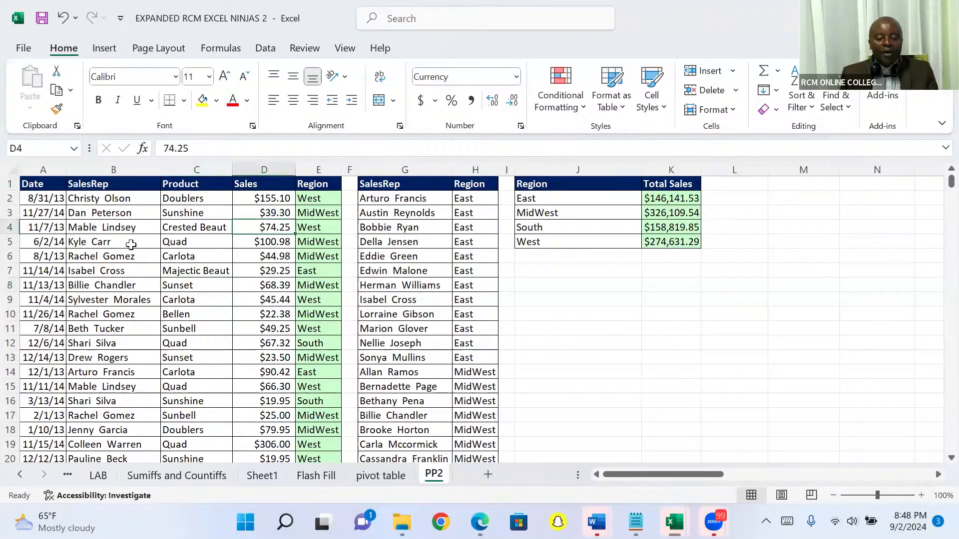
pyautogui.click(103, 228)
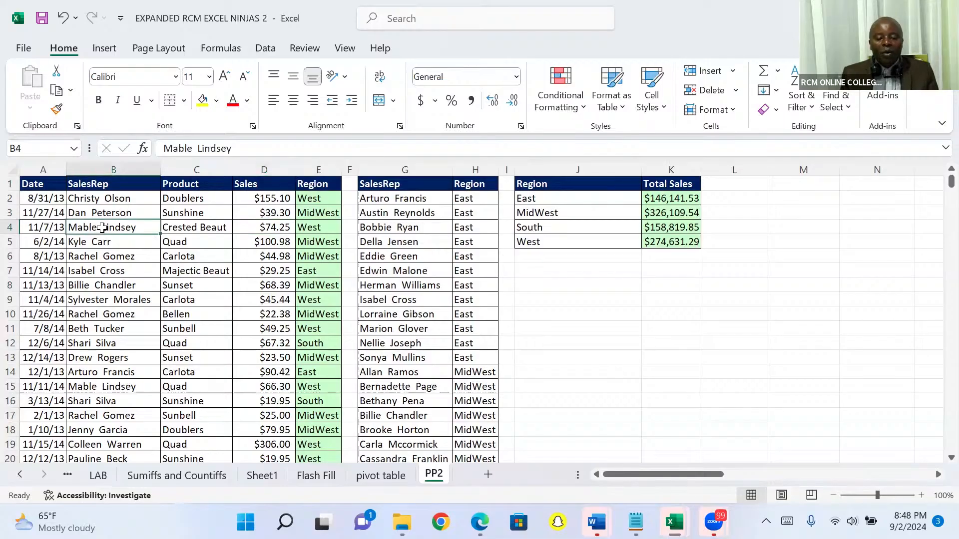
# Create a PivotTable on a new worksheet from the sales data range 'PP2'!$A$1:$E$10001.
pyautogui.click(46, 273)
pyautogui.click(106, 274)
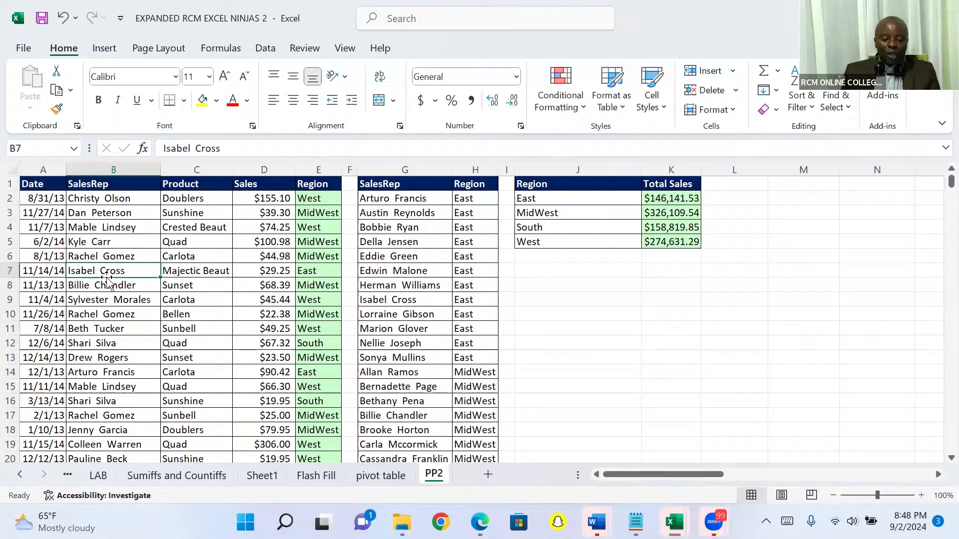
pyautogui.click(100, 51)
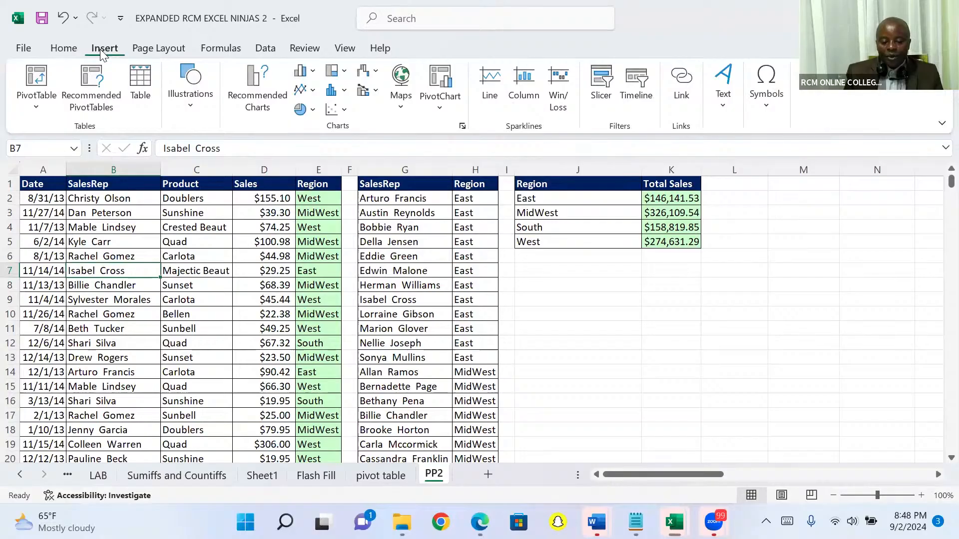
pyautogui.click(38, 78)
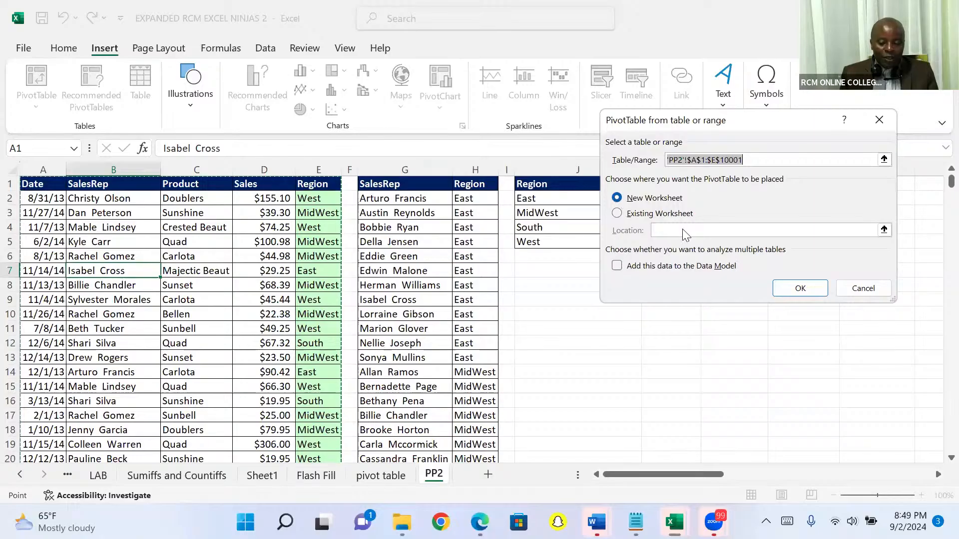
pyautogui.click(786, 288)
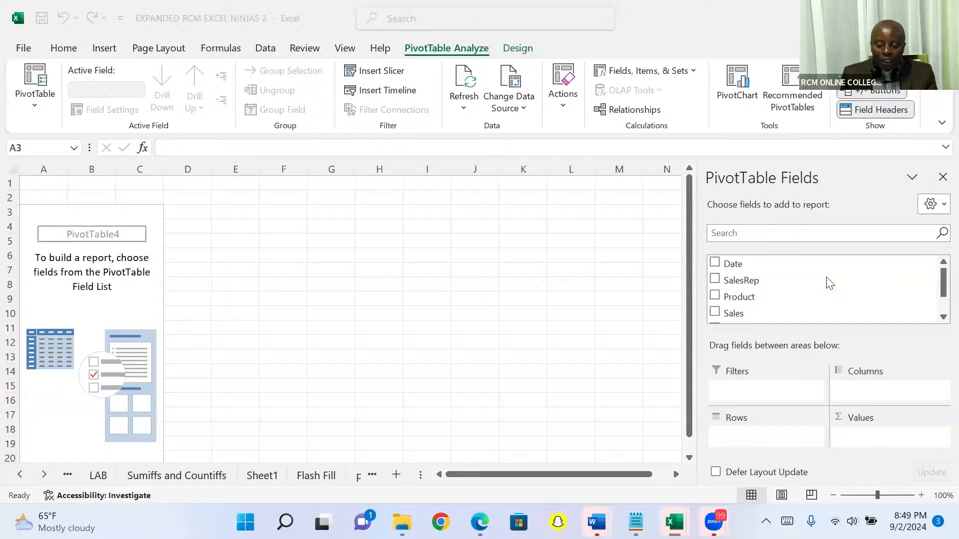
# Add the Sales field to the PivotTable's Values area as Sum of Sales.
pyautogui.click(942, 317)
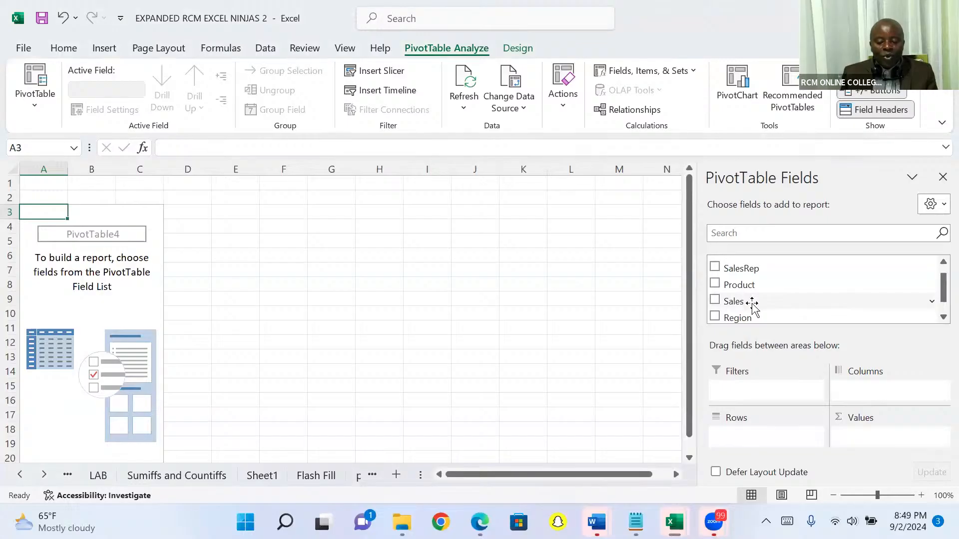
pyautogui.moveTo(749, 302); pyautogui.dragTo(857, 439)
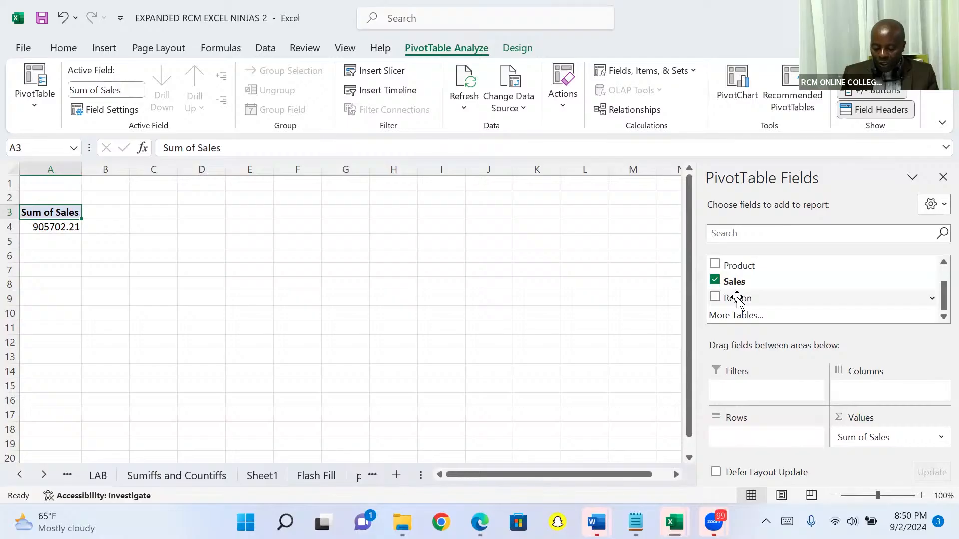
# Add the Region field to the PivotTable's Rows area and look through the field list.
pyautogui.moveTo(738, 300); pyautogui.dragTo(740, 408)
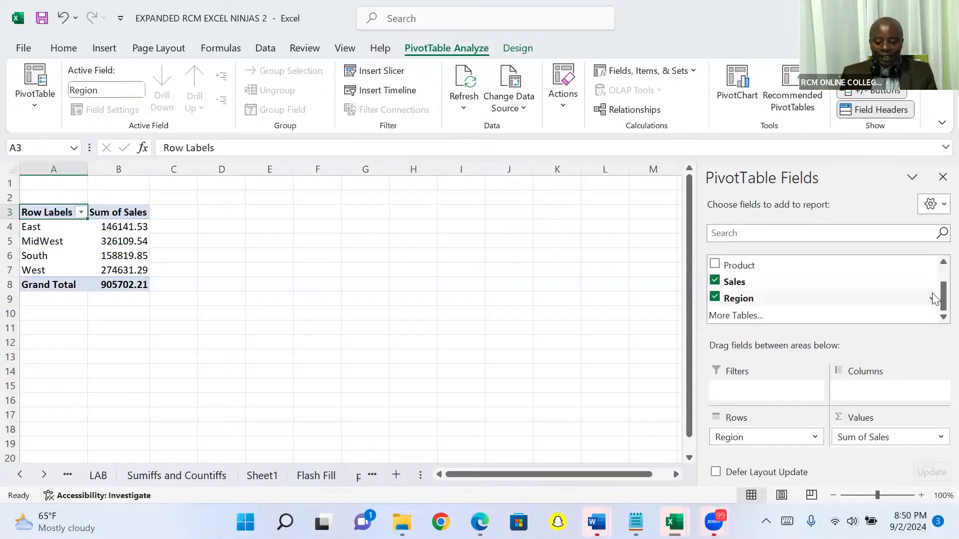
pyautogui.scroll(1, 937, 267)
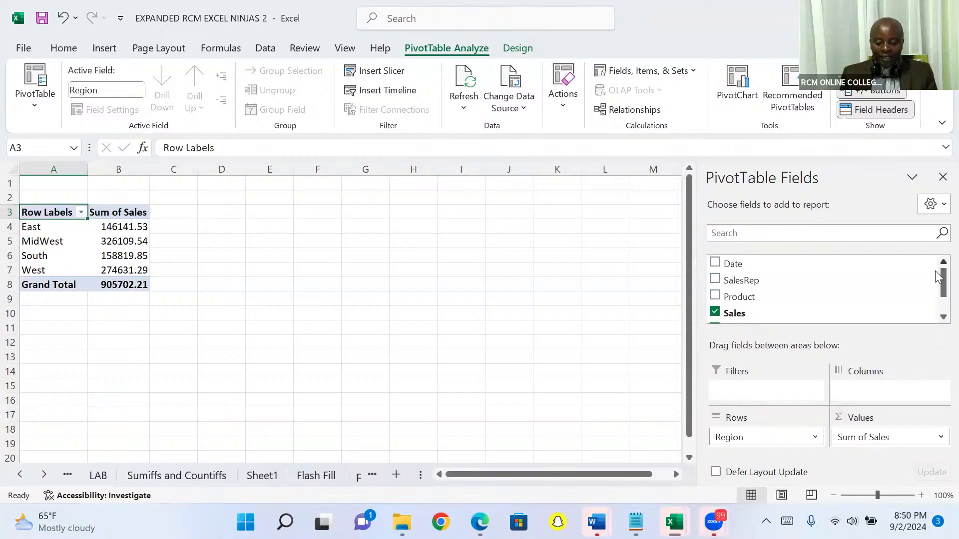
pyautogui.scroll(-1, 938, 323)
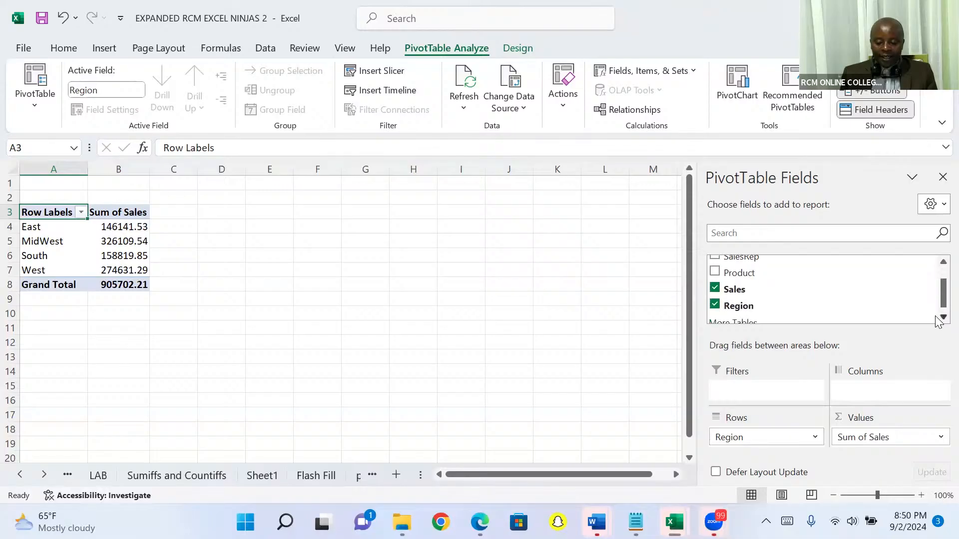
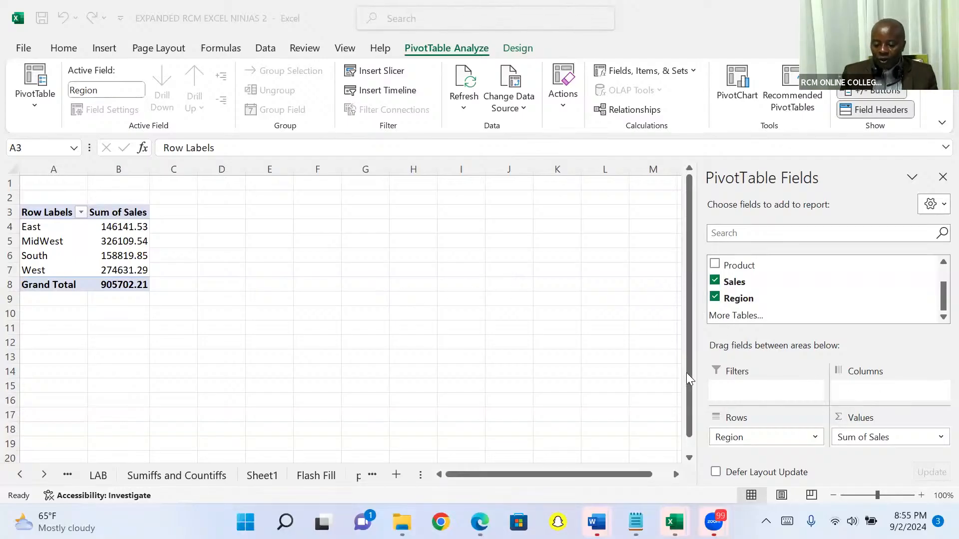
# Delete the worksheet Sheet2 that holds the PivotTable.
pyautogui.click(579, 335)
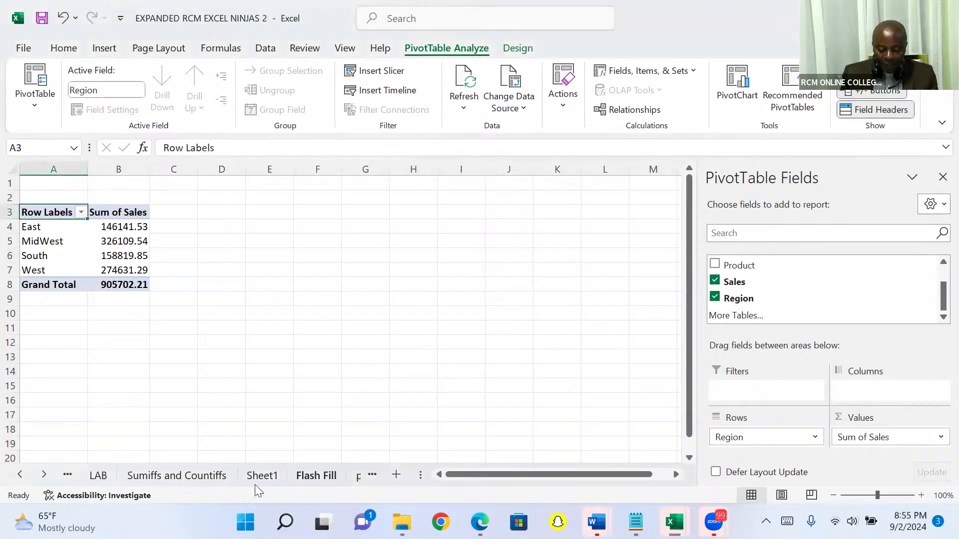
pyautogui.click(45, 474)
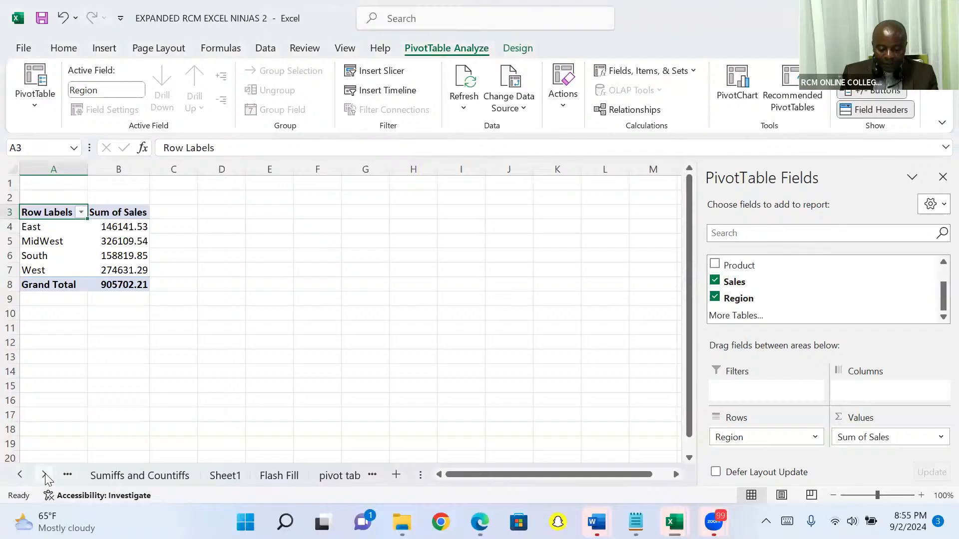
pyautogui.click(44, 475)
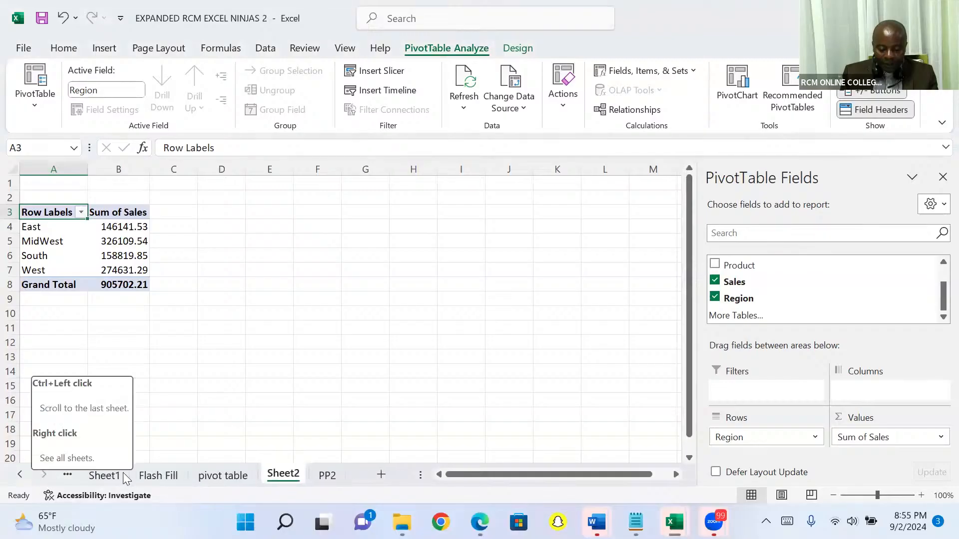
pyautogui.rightClick(280, 479)
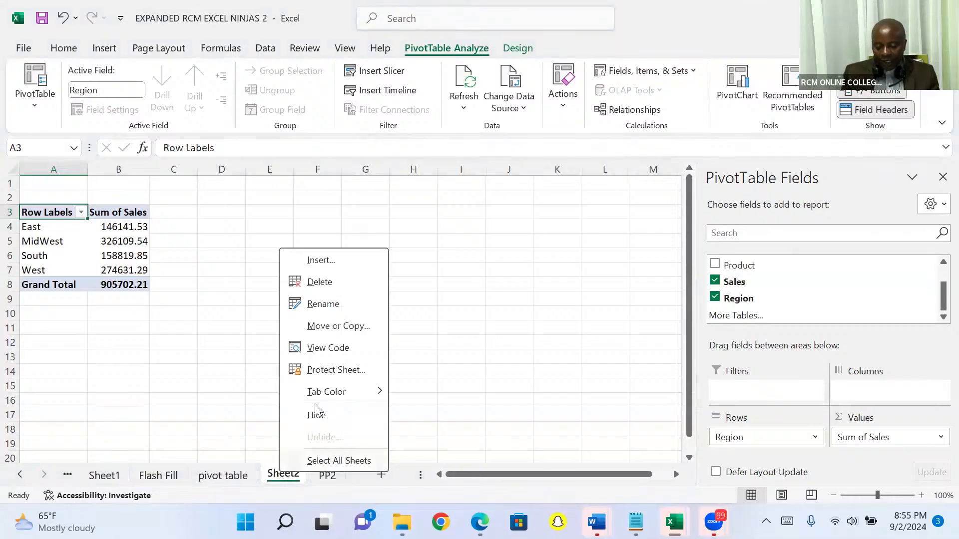
pyautogui.click(336, 283)
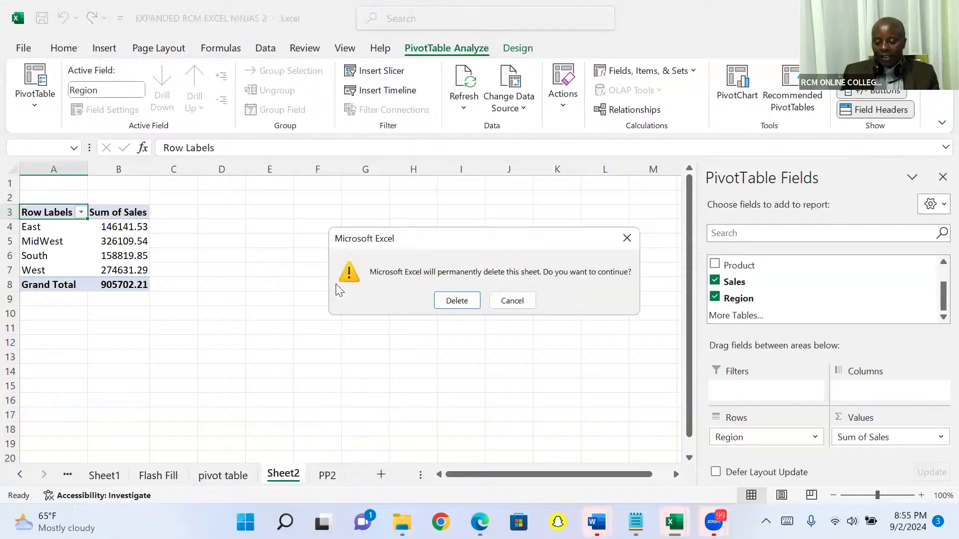
pyautogui.click(455, 302)
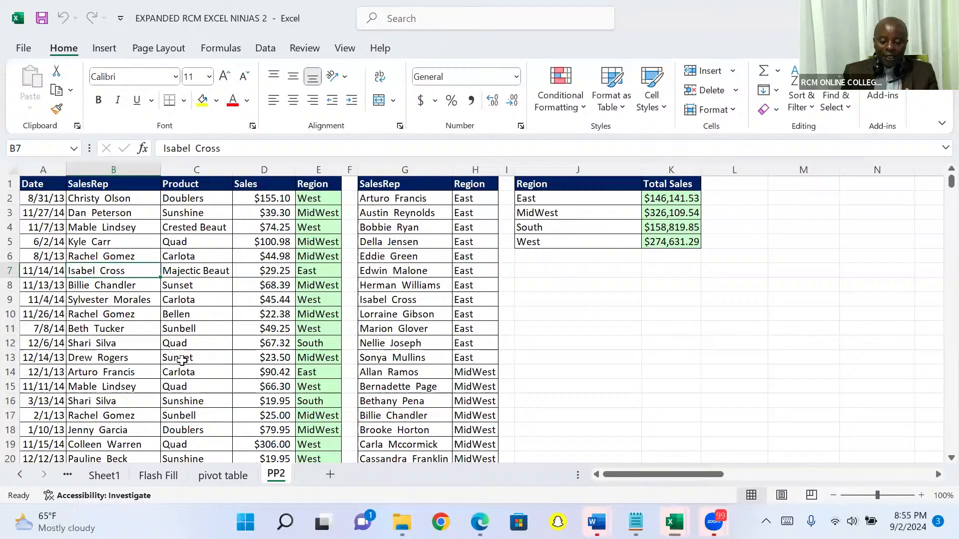
# Create a PivotTable on a new worksheet from 'PP2'!$A$1:$E$10001, with Sum of Sales in Values and Region in Rows.
pyautogui.click(181, 360)
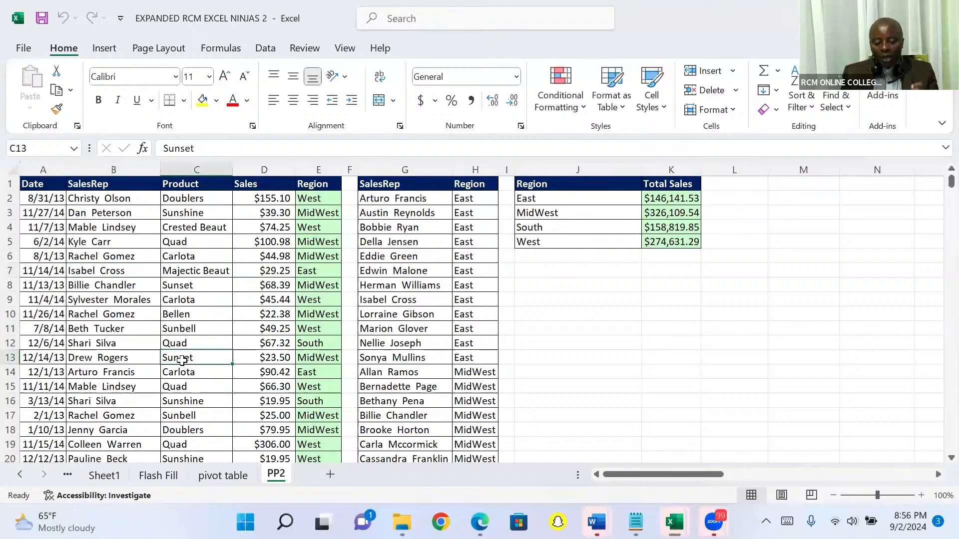
pyautogui.click(103, 50)
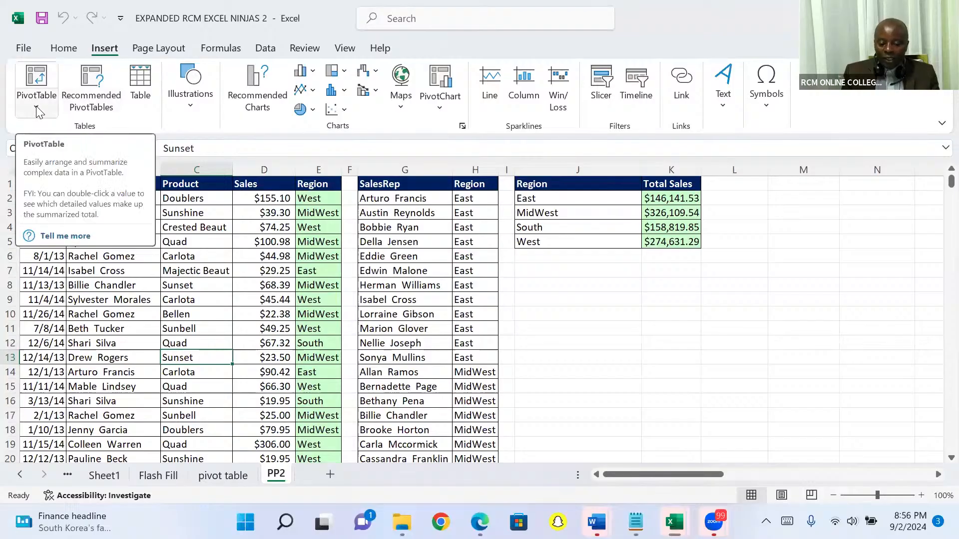
pyautogui.click(36, 78)
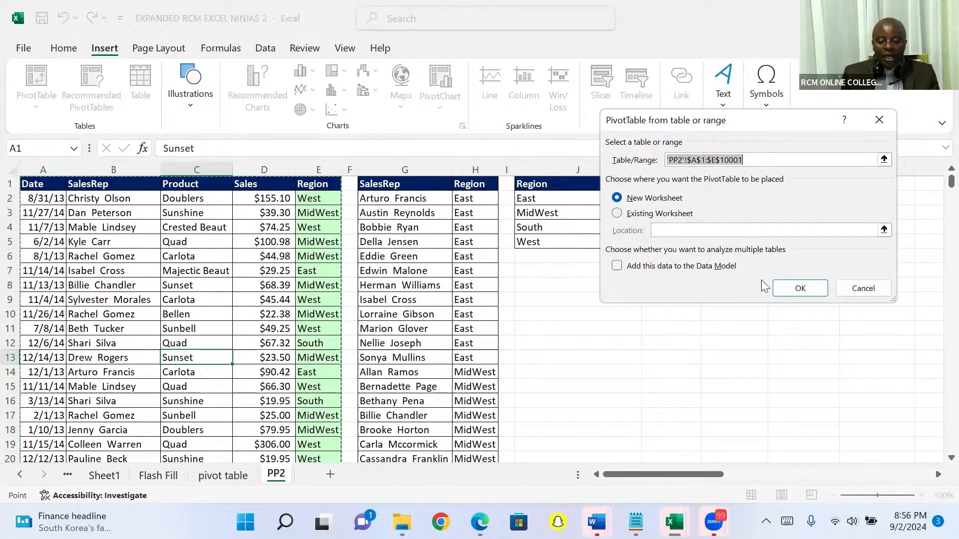
pyautogui.click(794, 289)
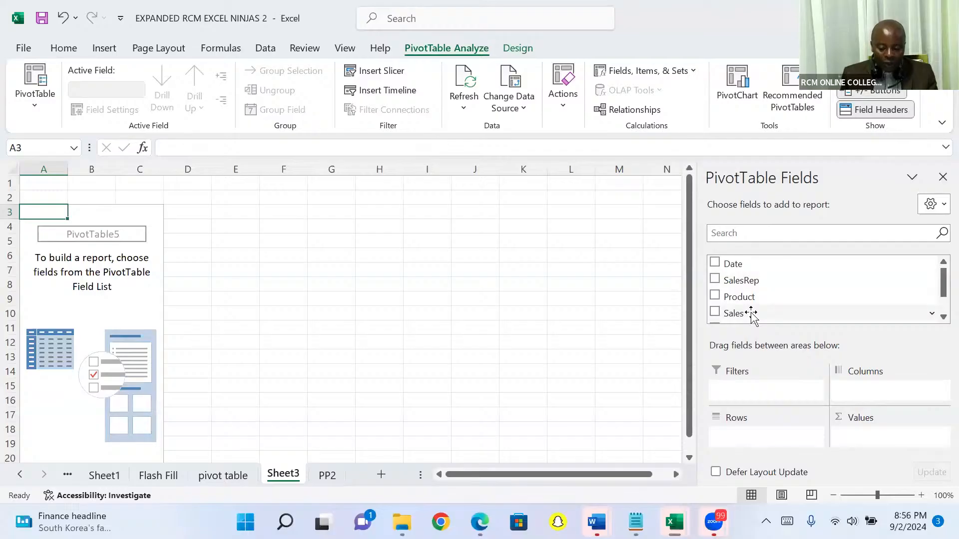
pyautogui.moveTo(751, 313); pyautogui.dragTo(857, 445)
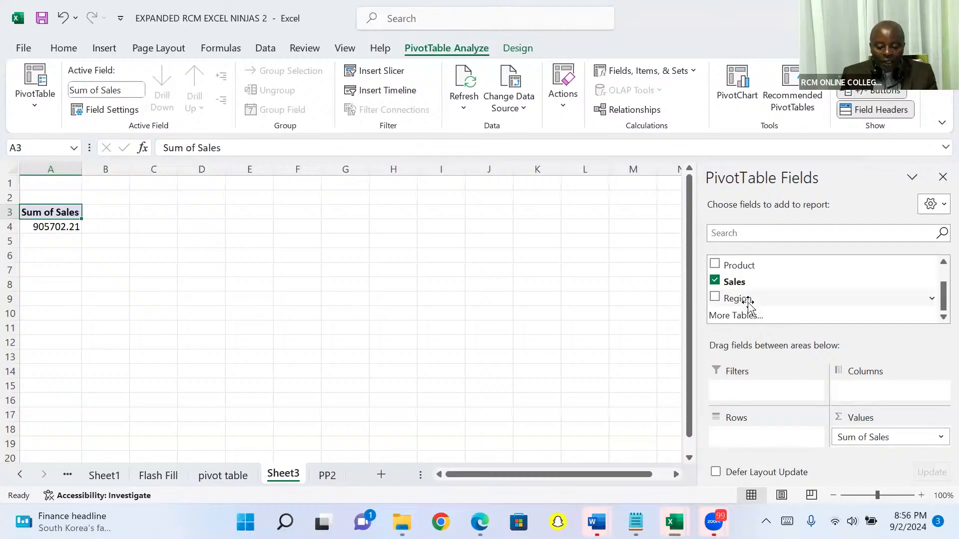
pyautogui.moveTo(746, 299); pyautogui.dragTo(743, 401)
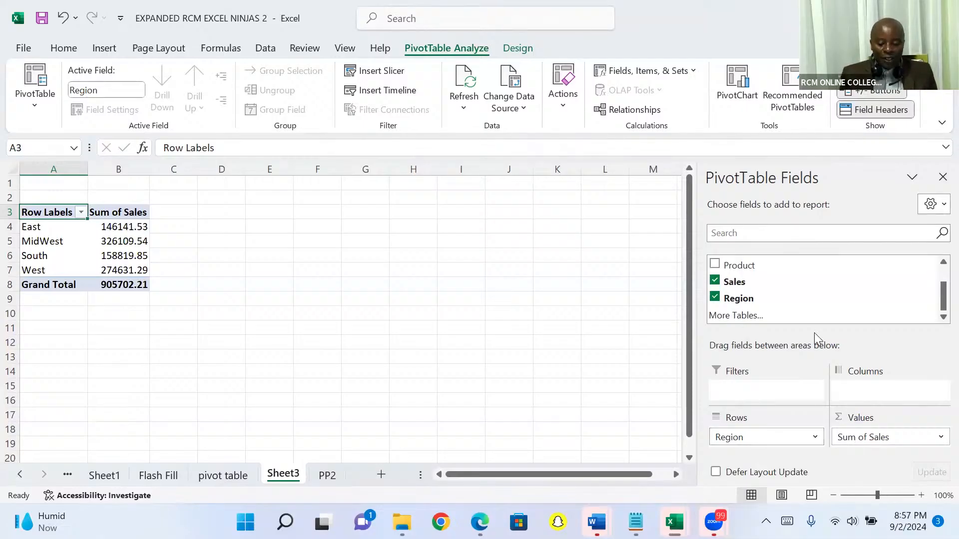
# Insert a Clustered Column PivotChart of the regional sales and move it so it starts in column D at row 1.
pyautogui.click(738, 82)
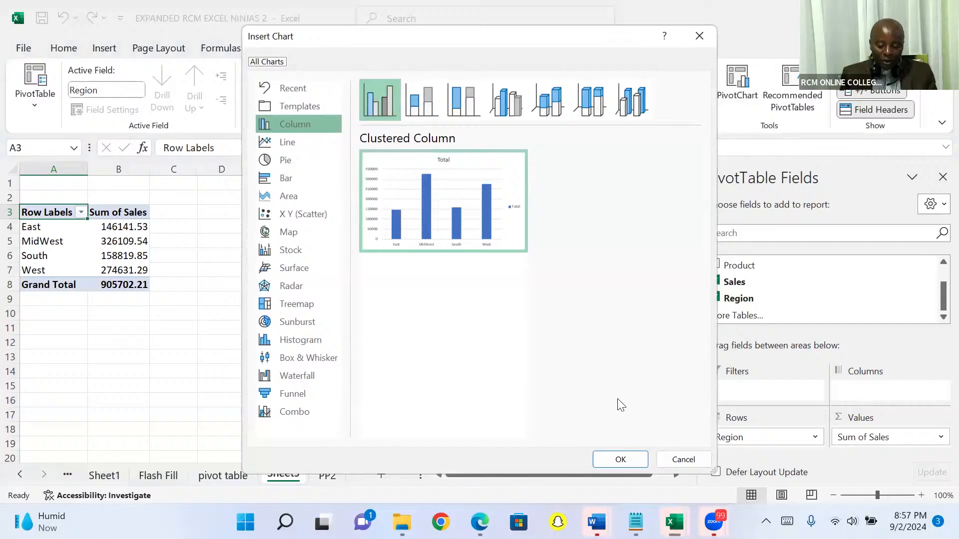
pyautogui.press('Return')
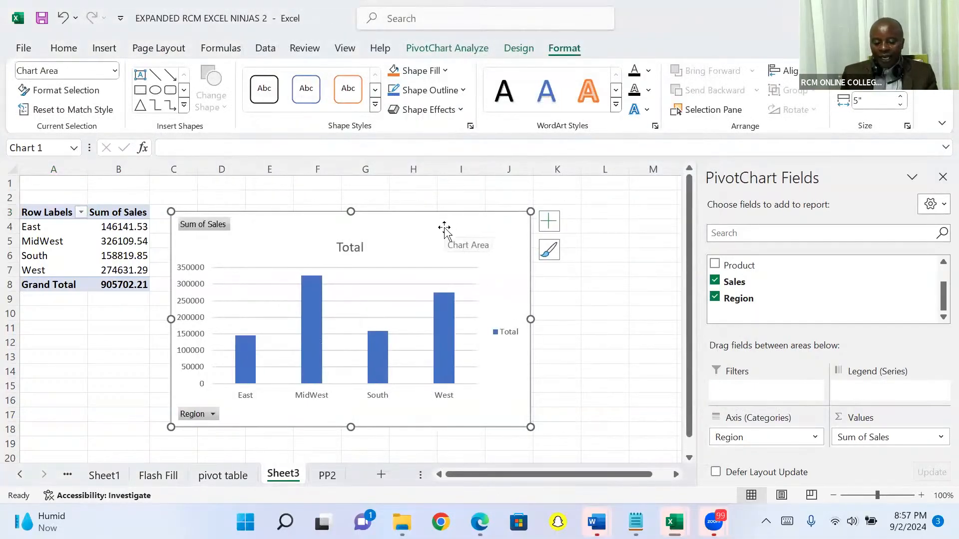
pyautogui.moveTo(450, 221); pyautogui.dragTo(512, 204)
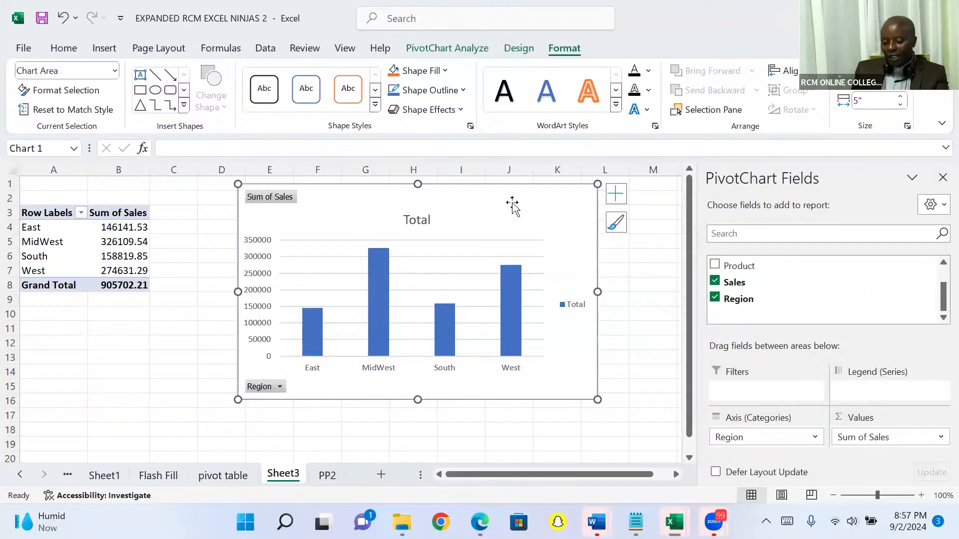
# Filter the PivotChart's Region field to show only East.
pyautogui.click(280, 388)
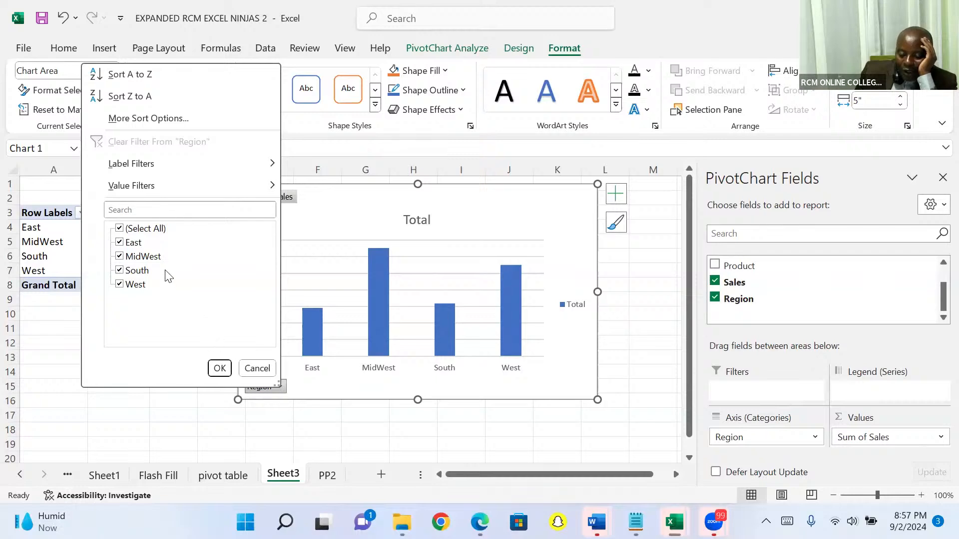
pyautogui.click(120, 229)
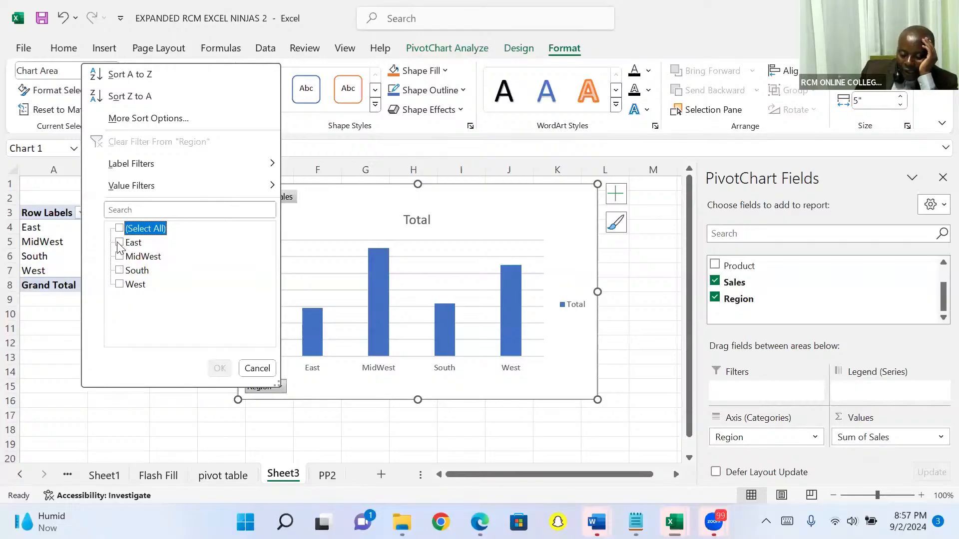
pyautogui.click(120, 242)
pyautogui.click(218, 368)
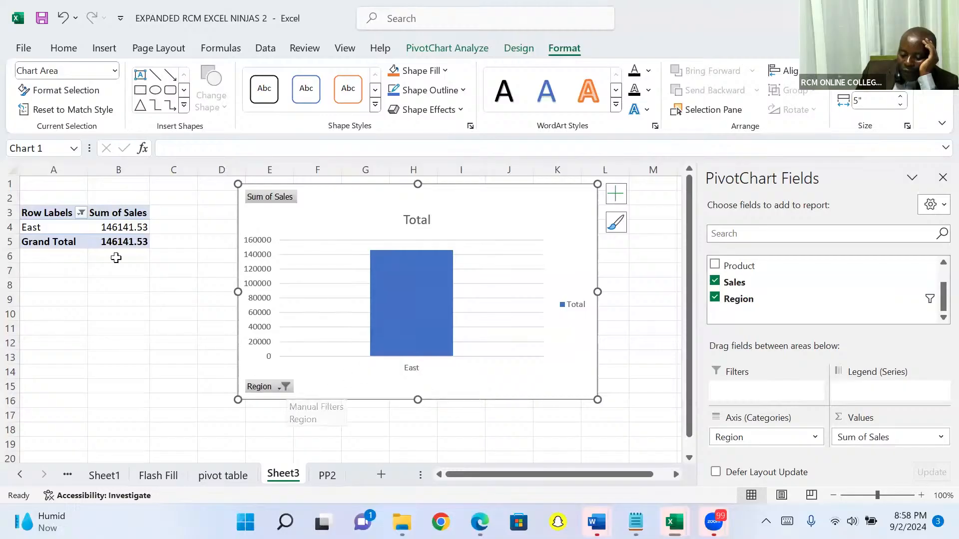
# Include South alongside East in the PivotChart's Region filter.
pyautogui.click(284, 388)
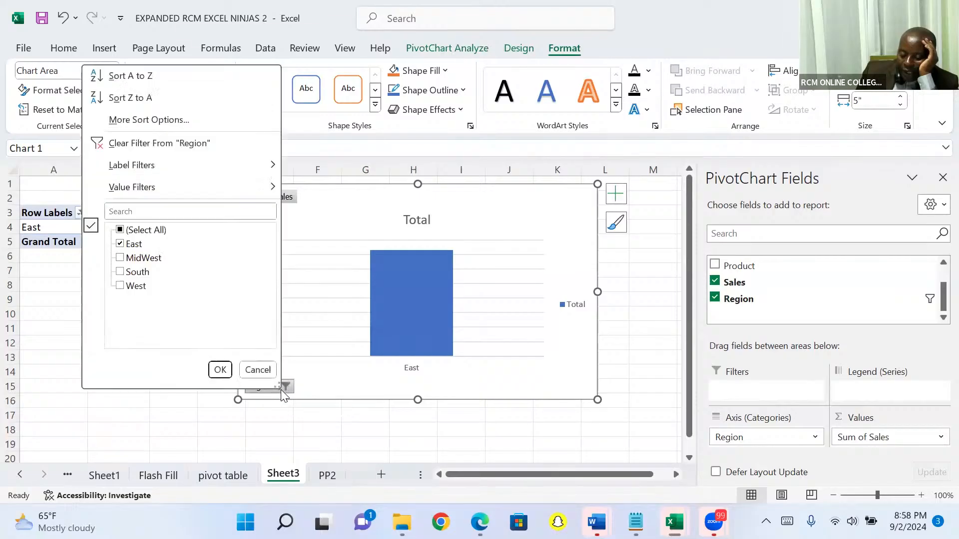
pyautogui.click(121, 272)
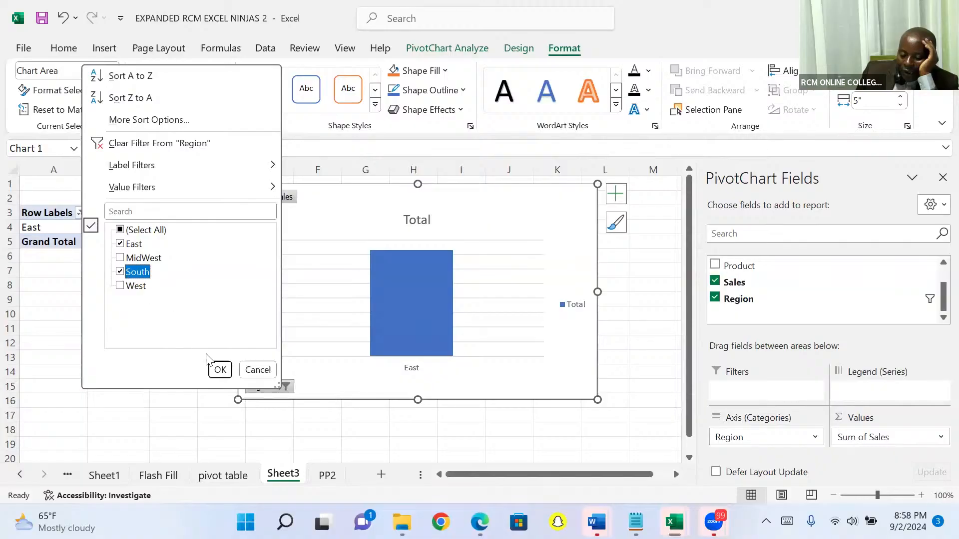
pyautogui.click(217, 370)
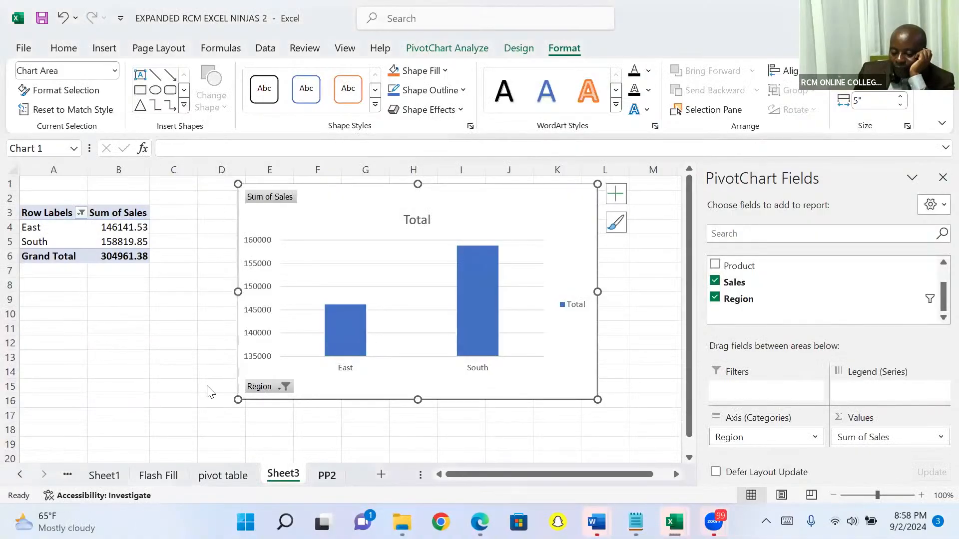
# Total the Sales column on sheet PP2 with AutoSum in cell D10002 as =SUM(D2:D10001), and clear the cell again.
pyautogui.hotkey('ctrl', 'pagedown')
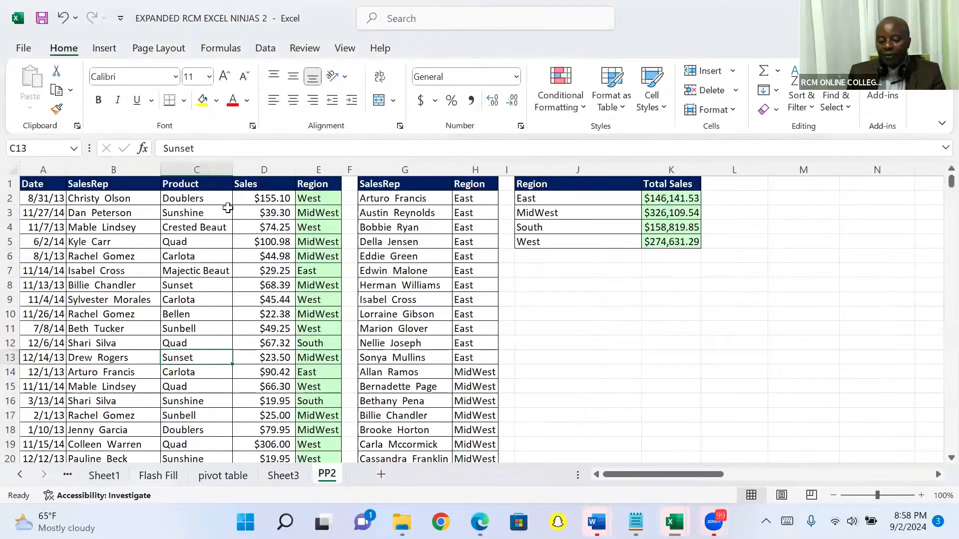
pyautogui.click(203, 196)
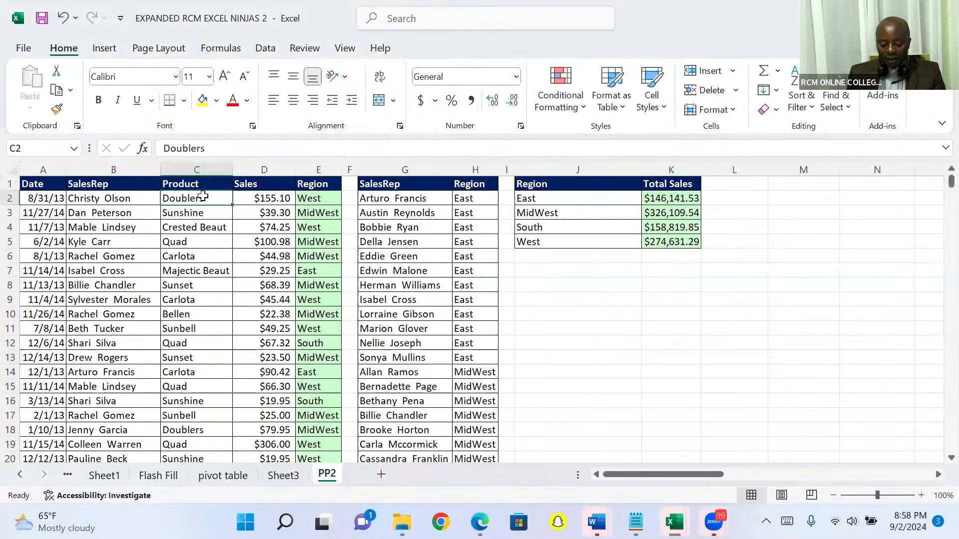
pyautogui.hotkey('ctrl', 'Down')
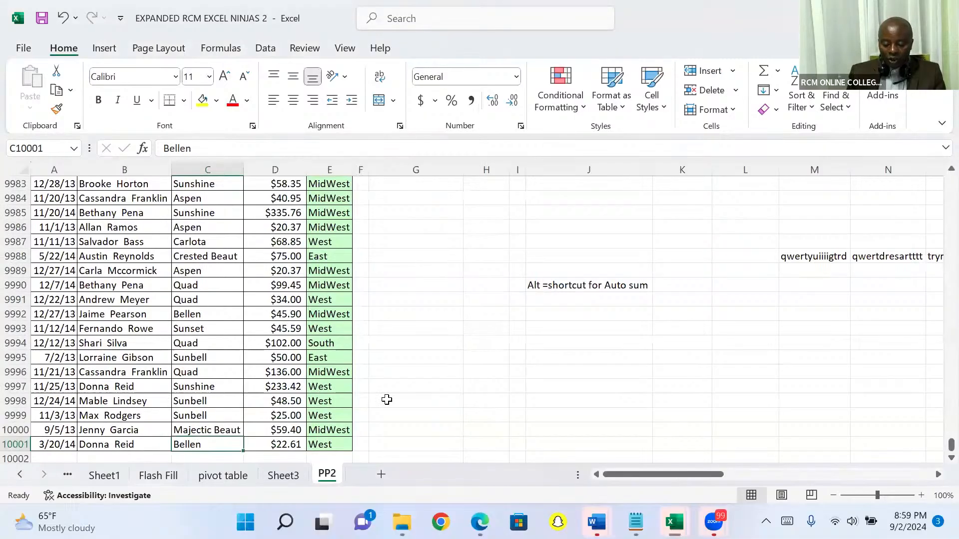
pyautogui.press('Right')
pyautogui.press('Down')
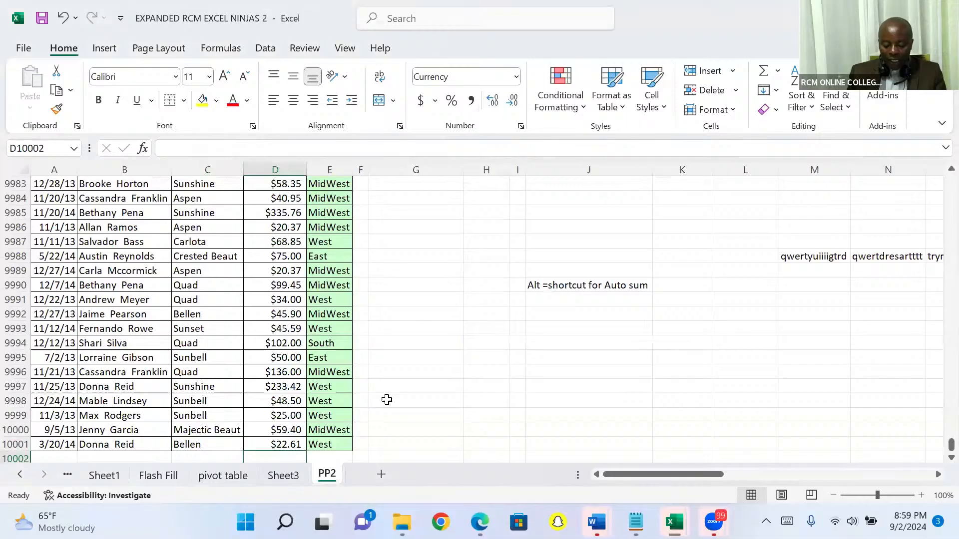
pyautogui.hotkey('alt', '=')
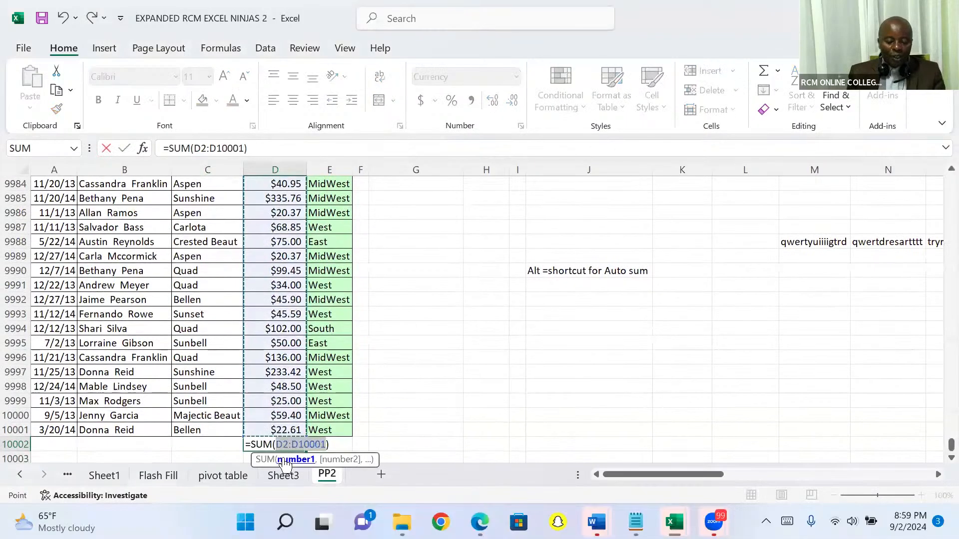
pyautogui.press('Return')
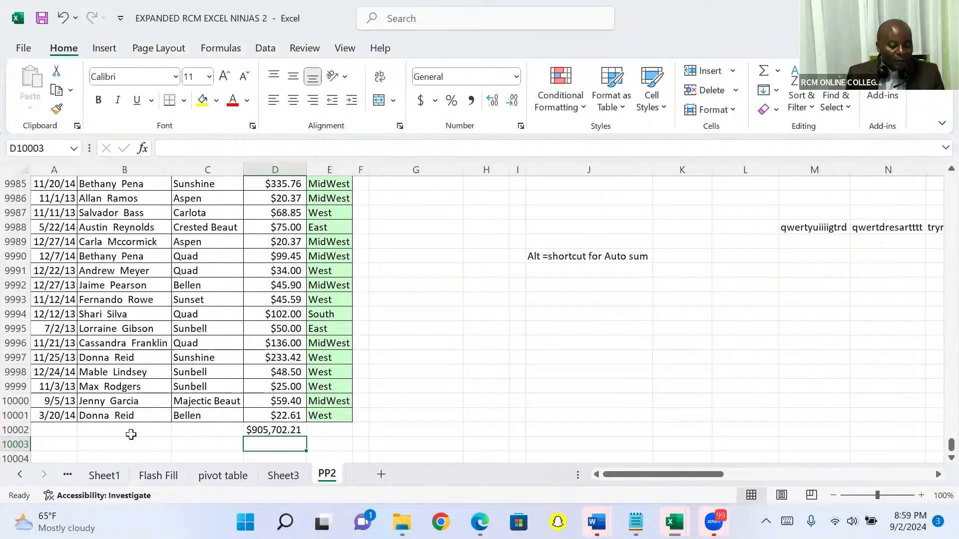
pyautogui.press('Up')
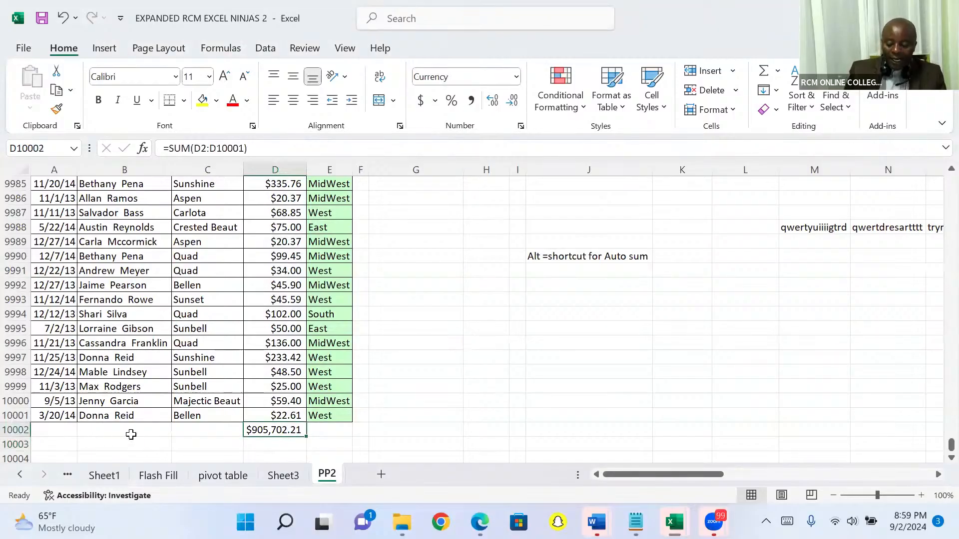
pyautogui.press('Delete')
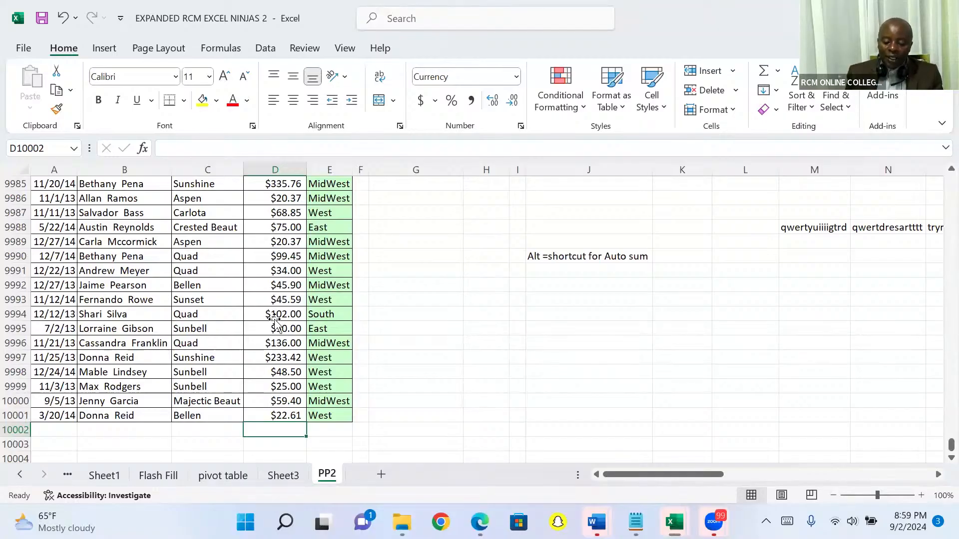
# Create a PivotTable from the PP2 sales data range A1:E10001 on a new worksheet.
pyautogui.click(274, 320)
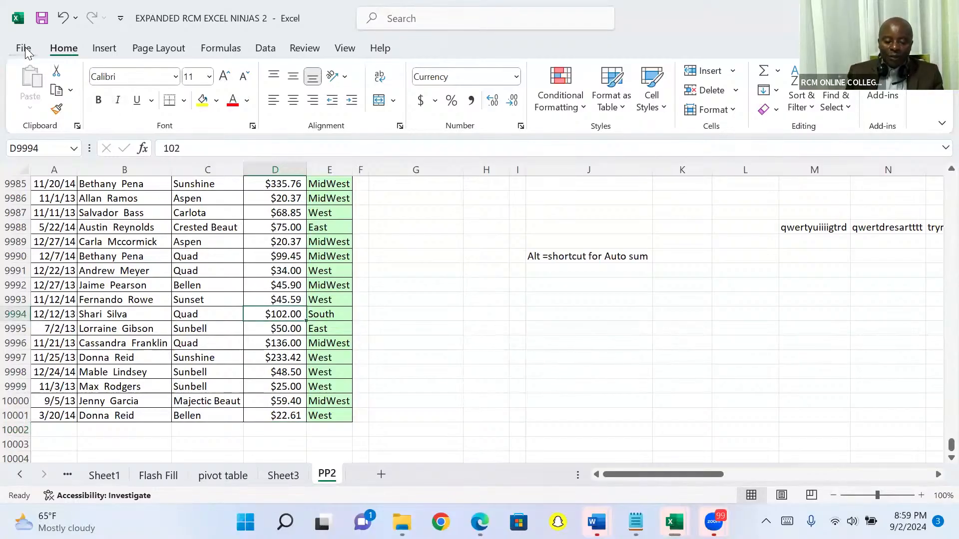
pyautogui.click(105, 53)
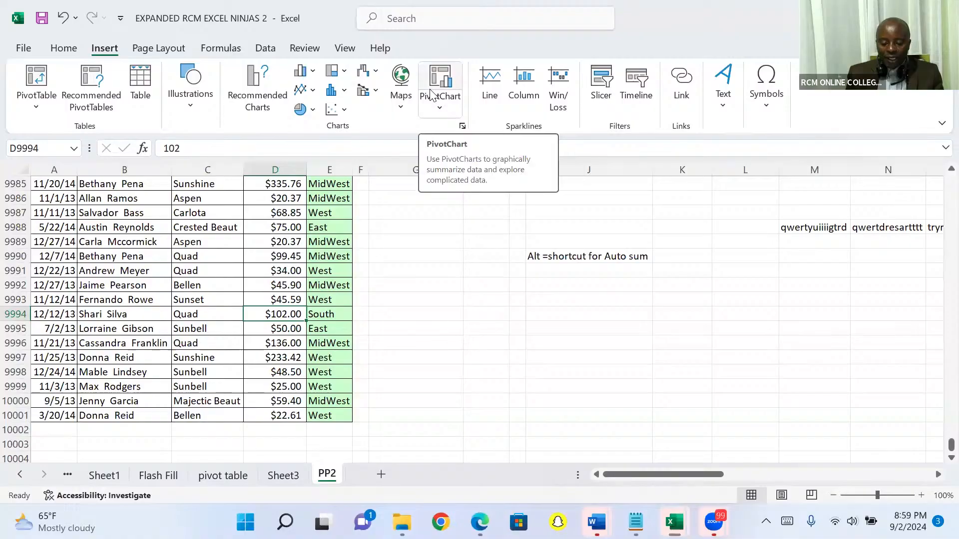
pyautogui.click(38, 78)
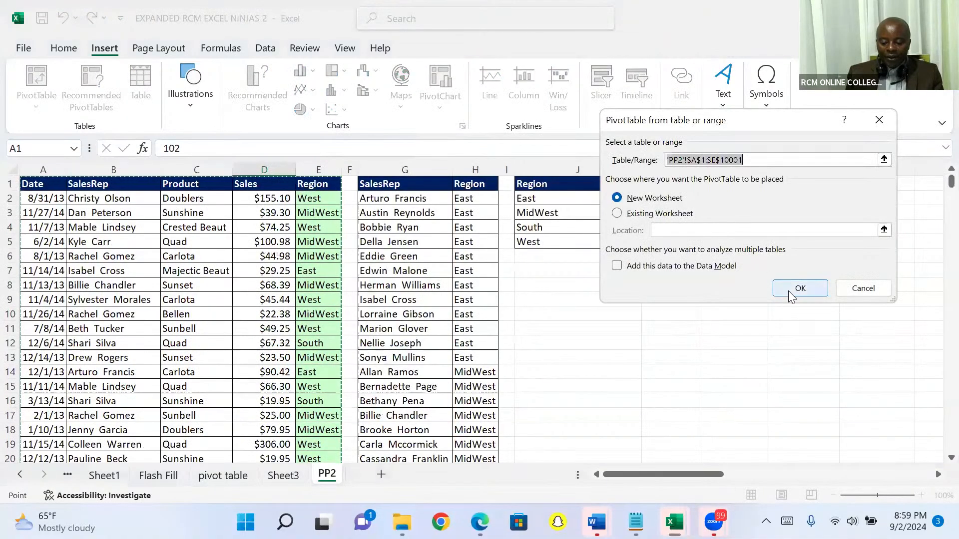
pyautogui.click(790, 295)
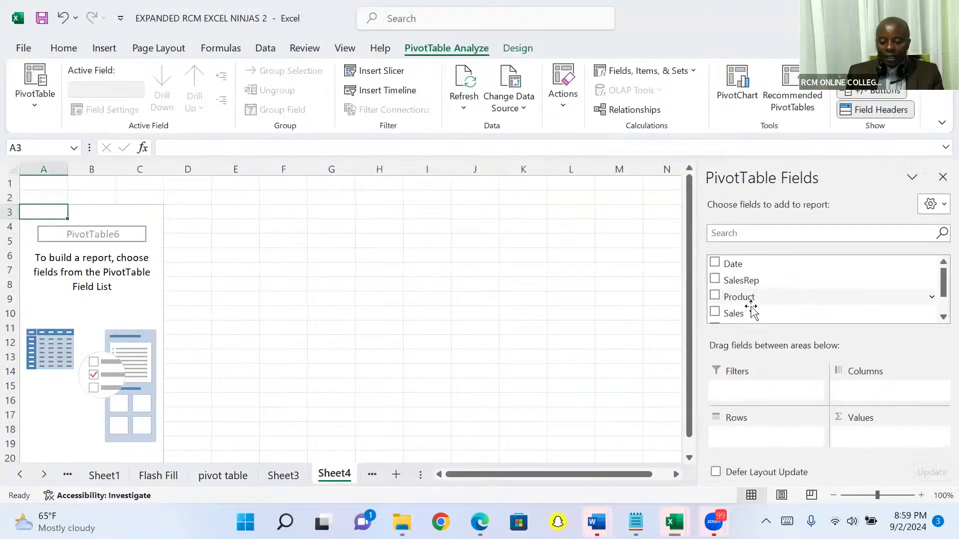
# Summarise Sales by Region in the PivotTable, with Sum of Sales as the values and Region as the rows.
pyautogui.moveTo(750, 314); pyautogui.dragTo(860, 439)
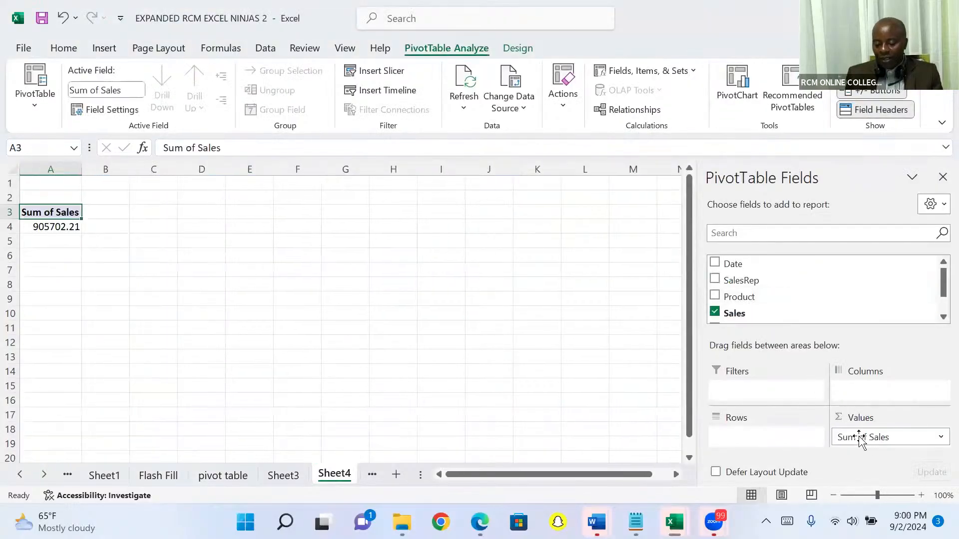
pyautogui.scroll(-1, 936, 317)
pyautogui.click(938, 317)
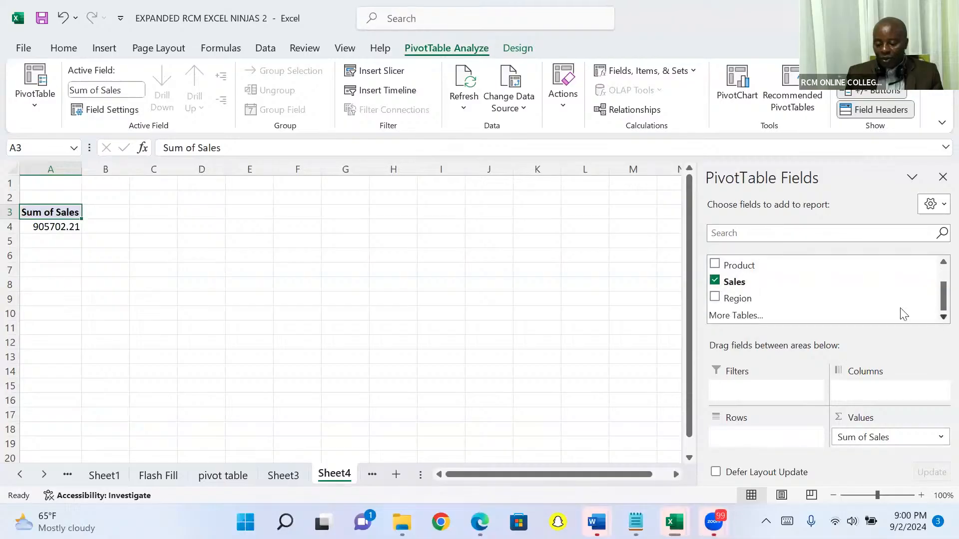
pyautogui.moveTo(772, 298); pyautogui.dragTo(754, 374)
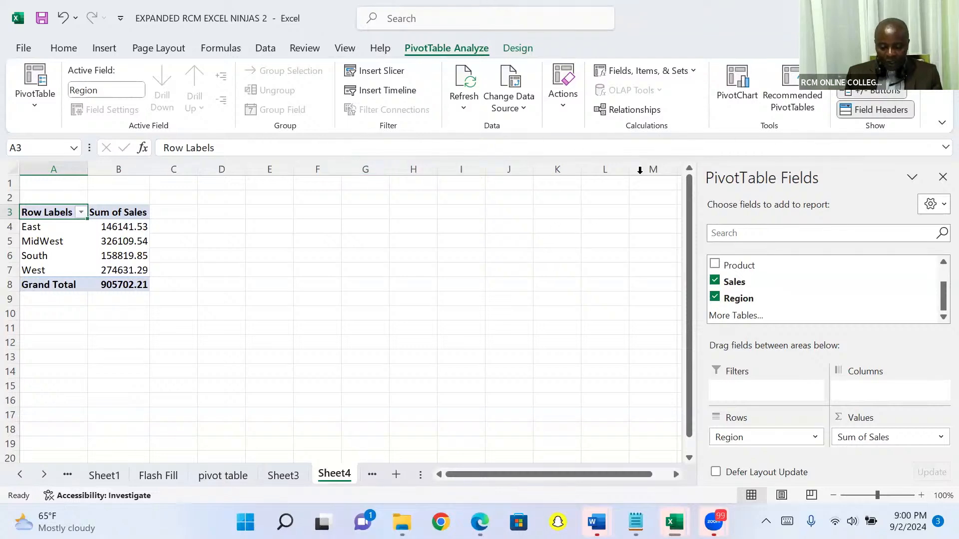
# Insert a Clustered Column PivotChart, close the field list, and move the chart so it starts around cell I2.
pyautogui.click(735, 79)
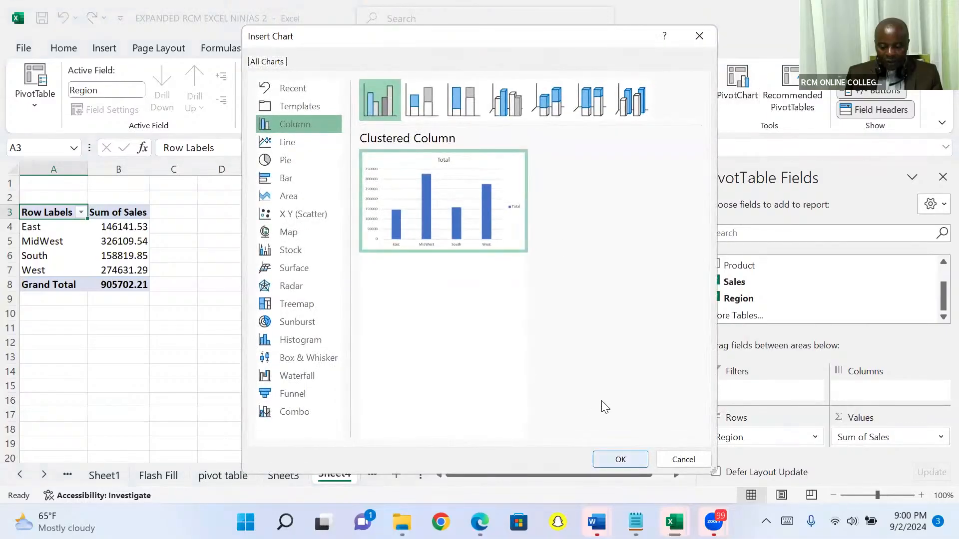
pyautogui.press('Return')
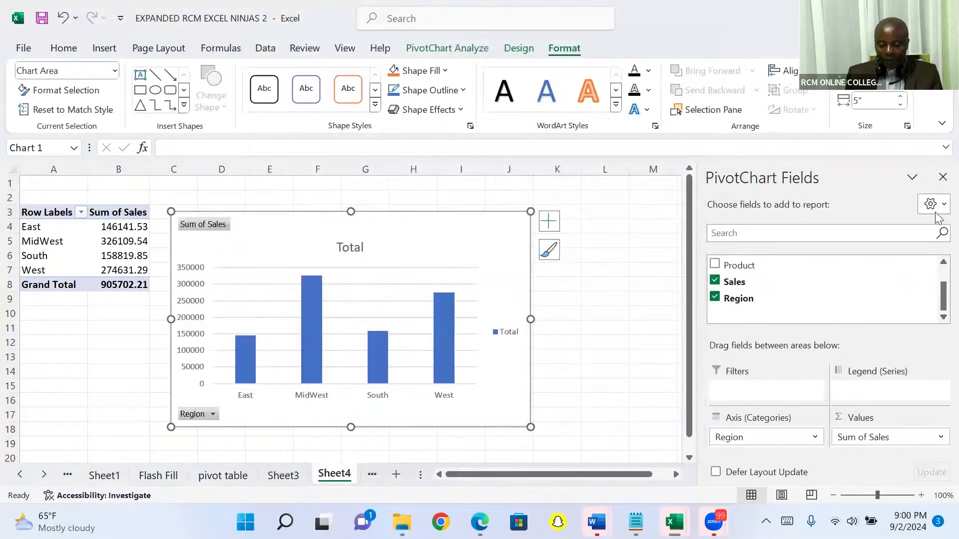
pyautogui.click(943, 177)
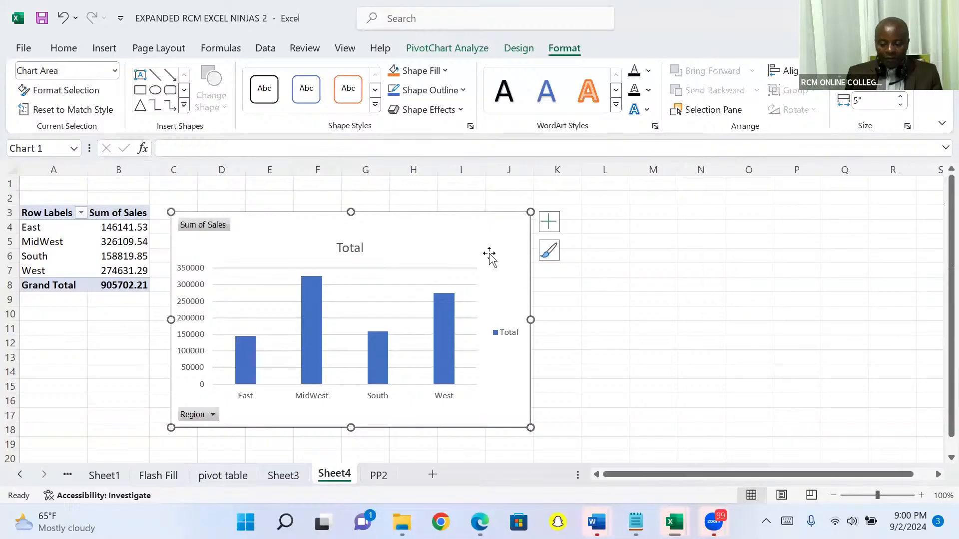
pyautogui.moveTo(483, 242); pyautogui.dragTo(753, 220)
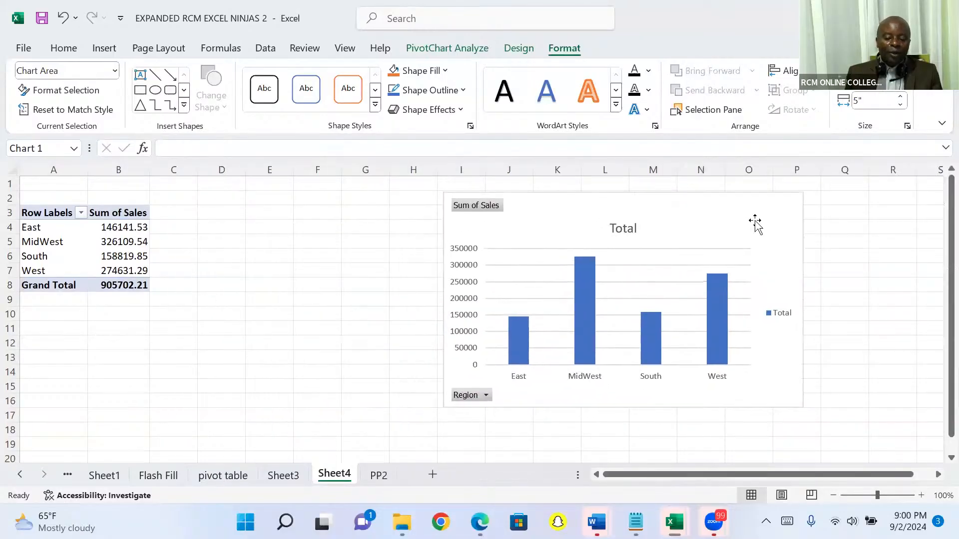
# Filter the PivotChart's Region field to show only East and South.
pyautogui.click(486, 396)
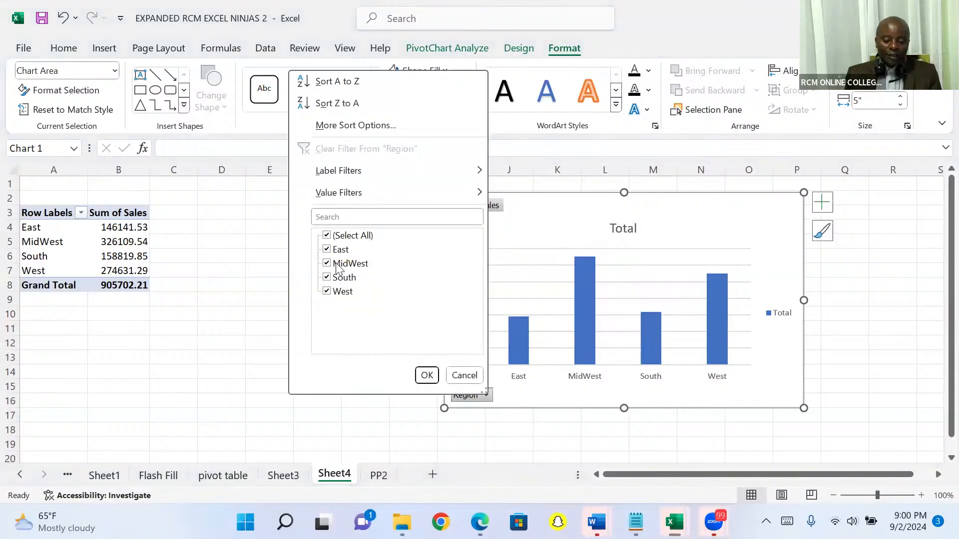
pyautogui.click(327, 236)
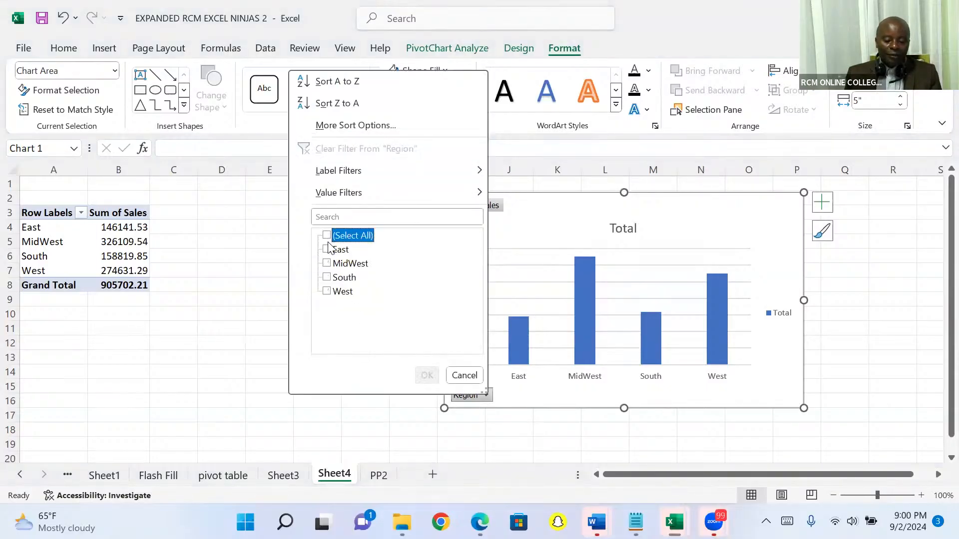
pyautogui.click(327, 250)
pyautogui.click(327, 277)
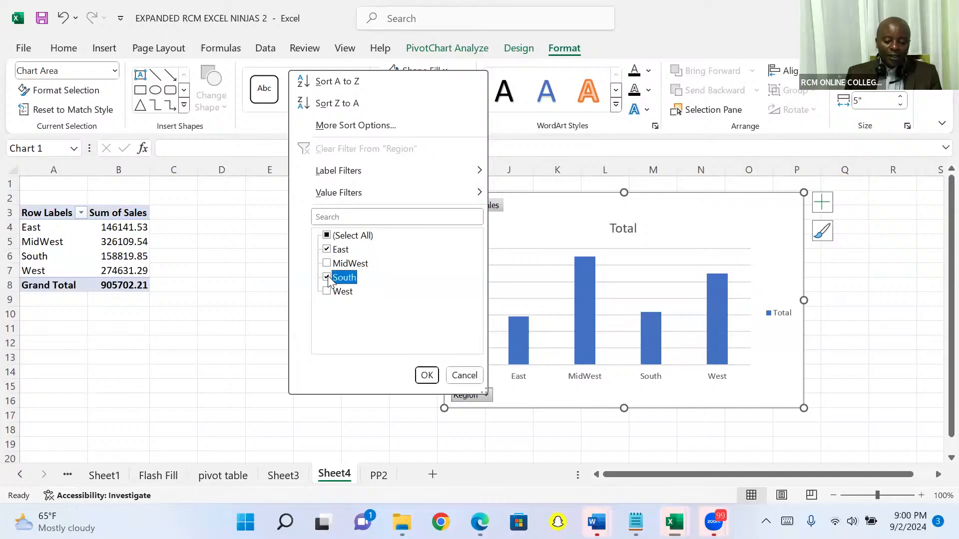
pyautogui.click(426, 375)
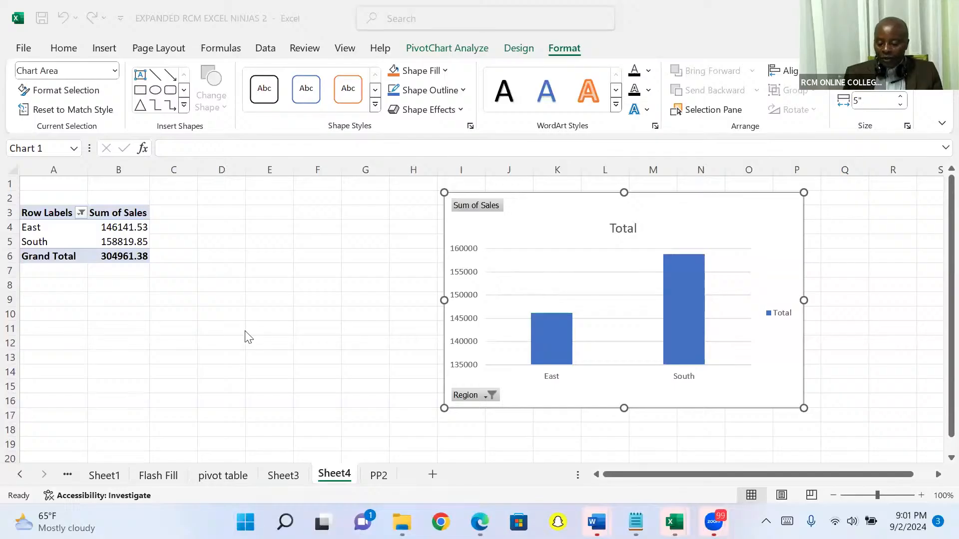
# Convert the sales data A1:E10001 on sheet PP2 into a table with headers.
pyautogui.click(381, 477)
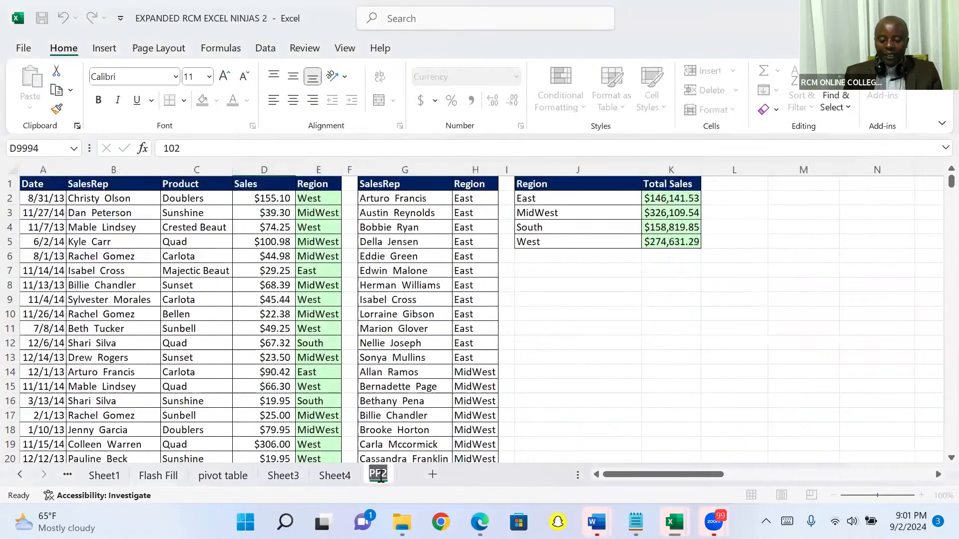
pyautogui.click(255, 242)
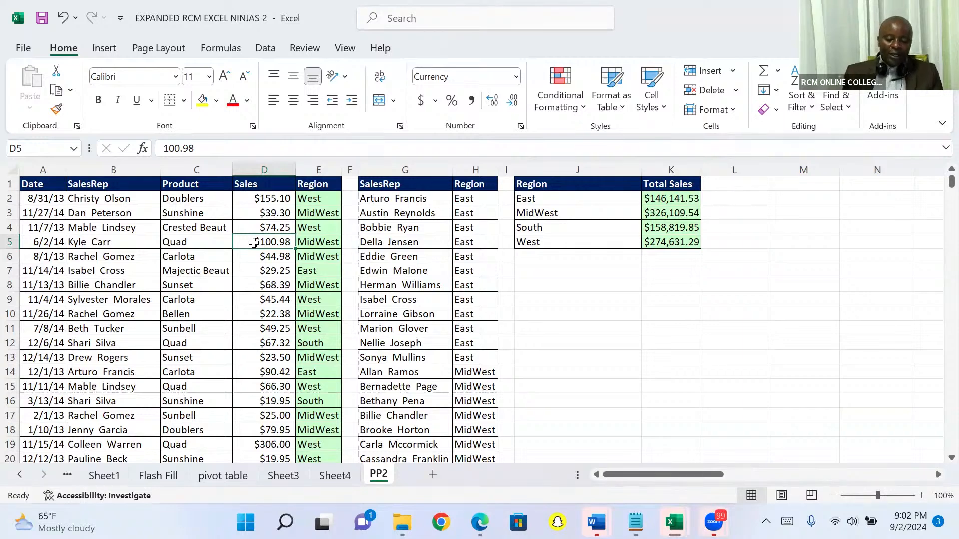
pyautogui.click(107, 49)
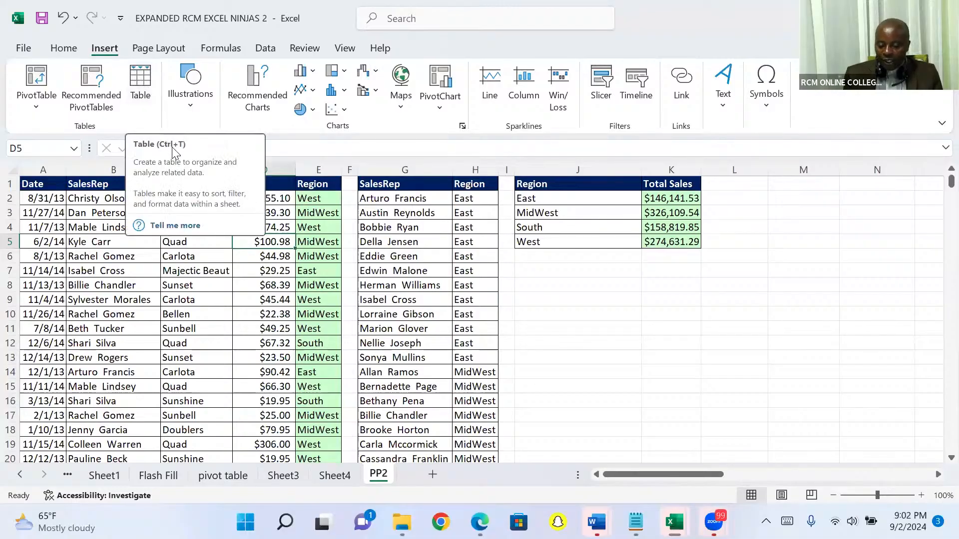
pyautogui.click(140, 83)
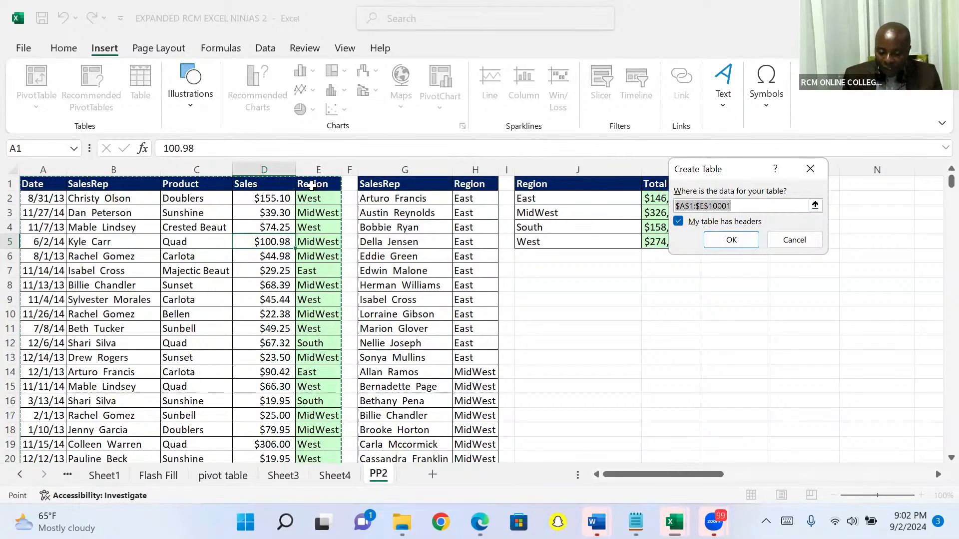
pyautogui.click(678, 221)
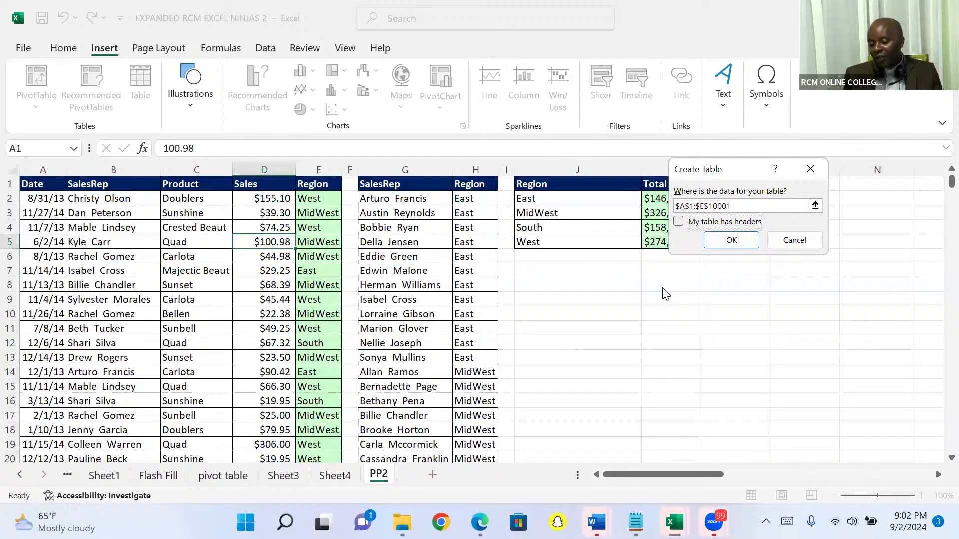
pyautogui.click(678, 221)
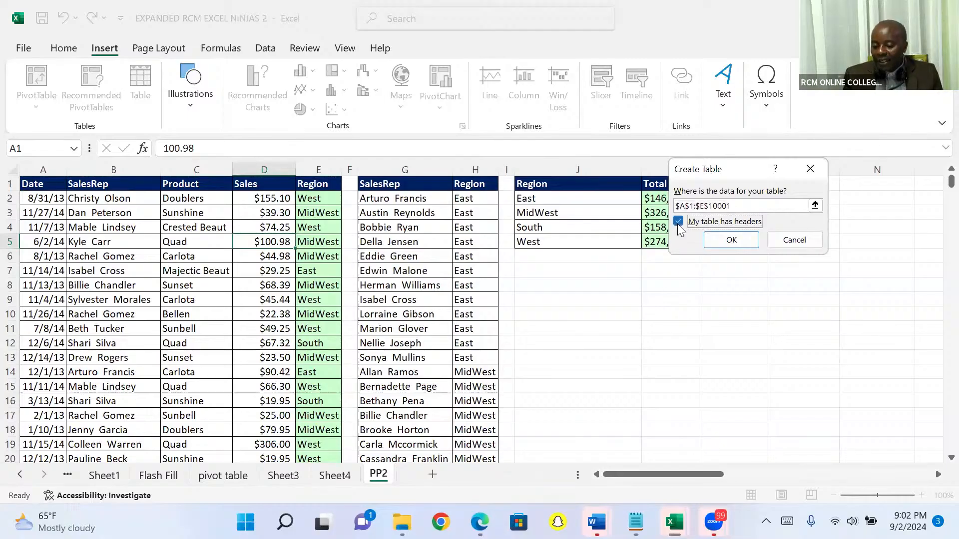
pyautogui.click(729, 241)
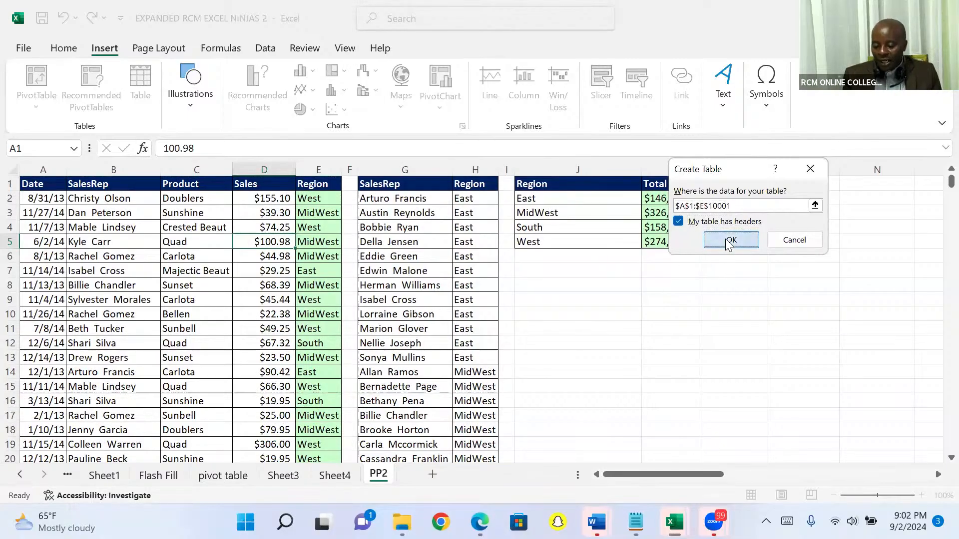
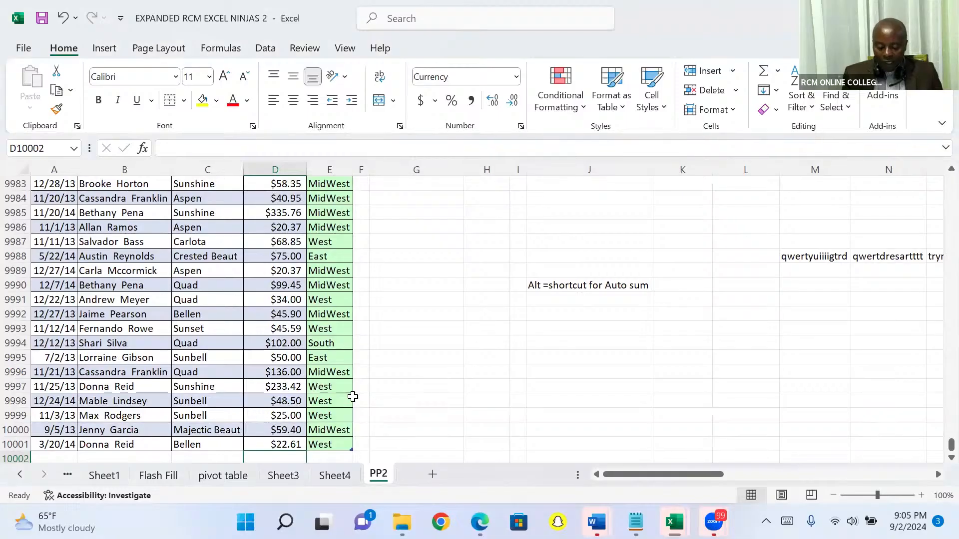
# Total the table's Sales column with AutoSum in cell D10002 and return to the Sales header in D1.
pyautogui.hotkey('alt', '=')
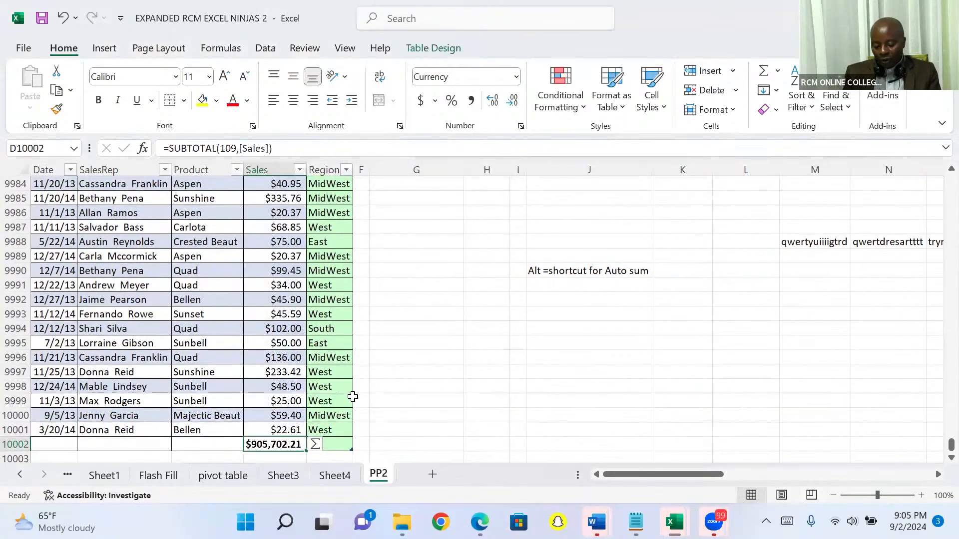
pyautogui.press('Up')
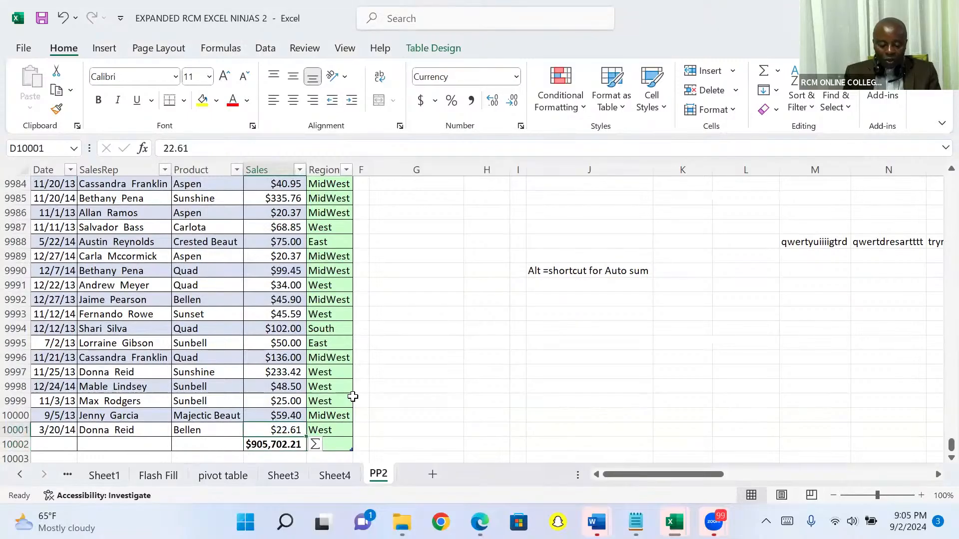
pyautogui.hotkey('ctrl', 'Up')
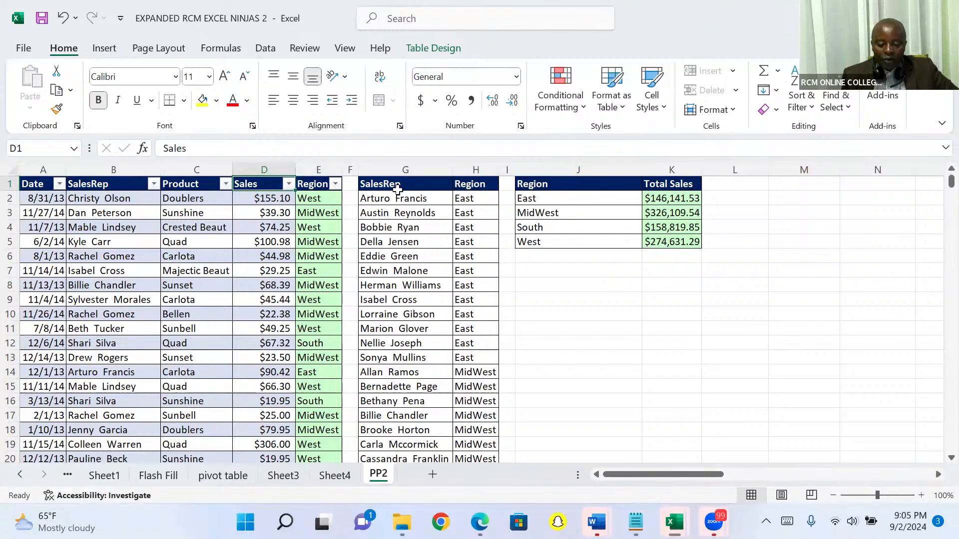
# Filter the sales table's Region column to show only East.
pyautogui.click(335, 184)
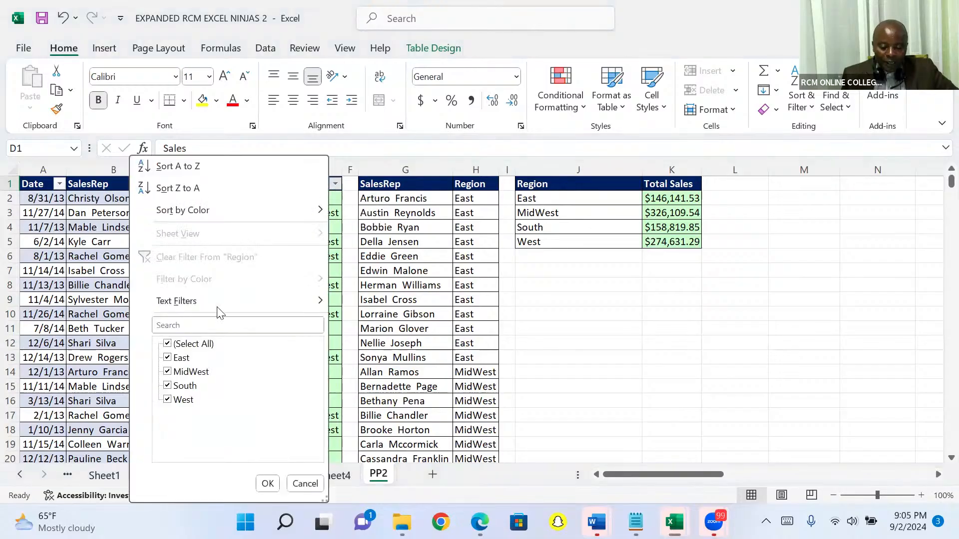
pyautogui.click(168, 344)
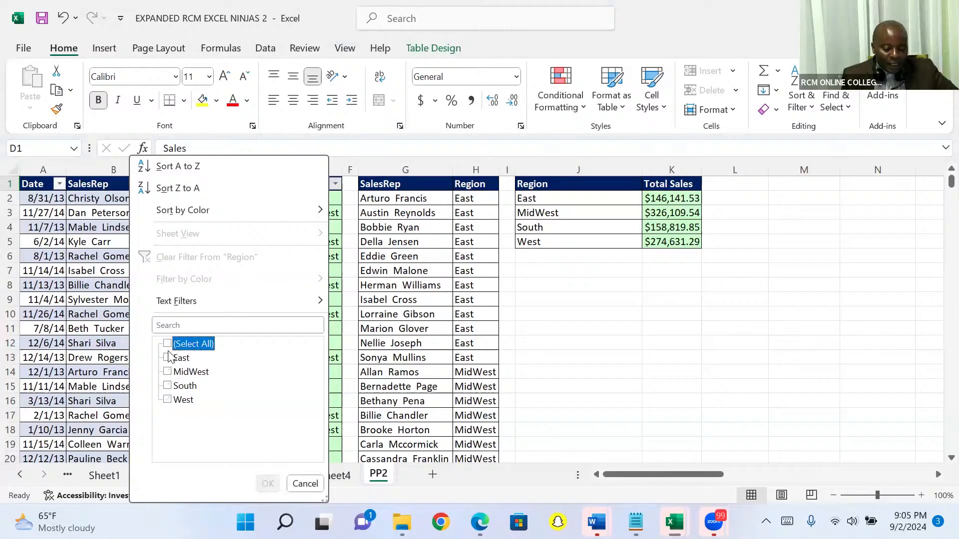
pyautogui.click(168, 358)
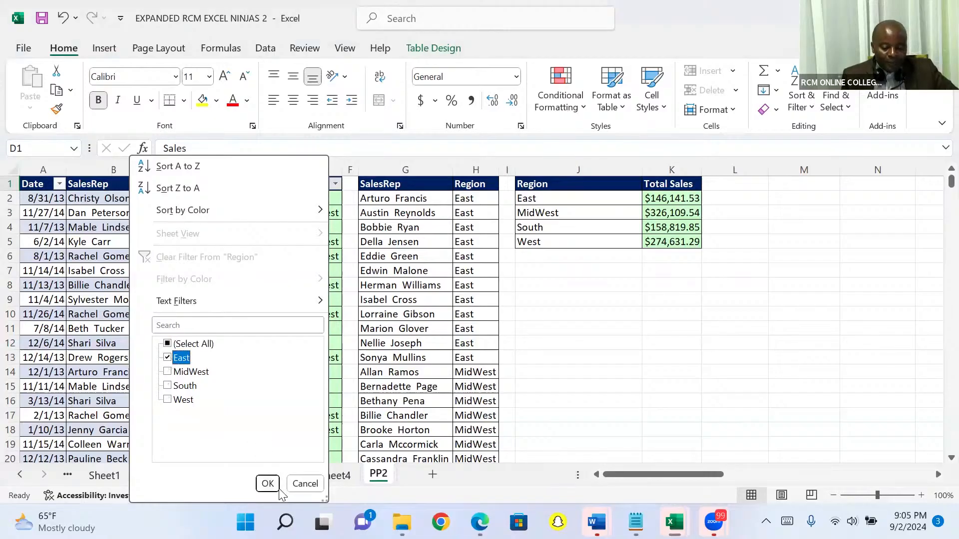
pyautogui.click(264, 484)
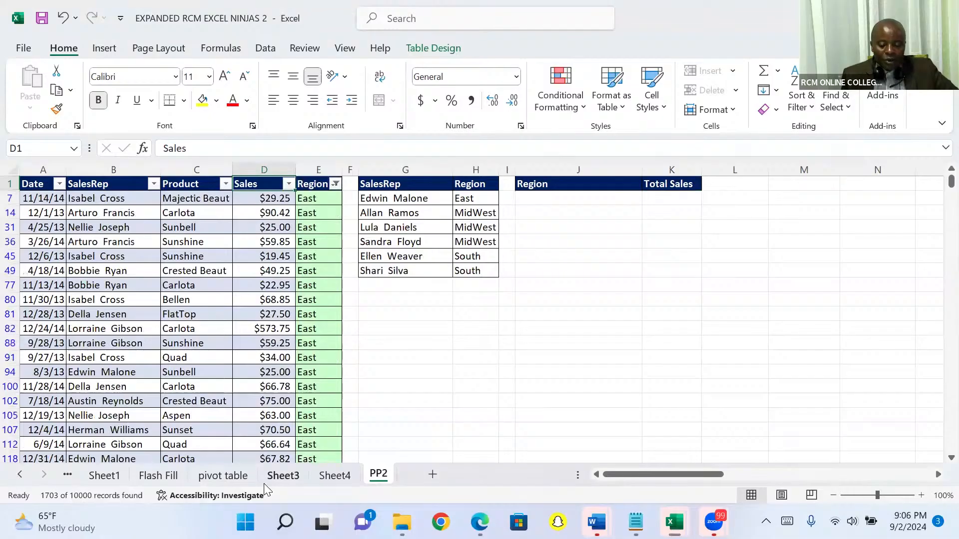
# Check the filtered Sales total in D10002 against the East figure in the PivotTable on Sheet4.
pyautogui.click(271, 201)
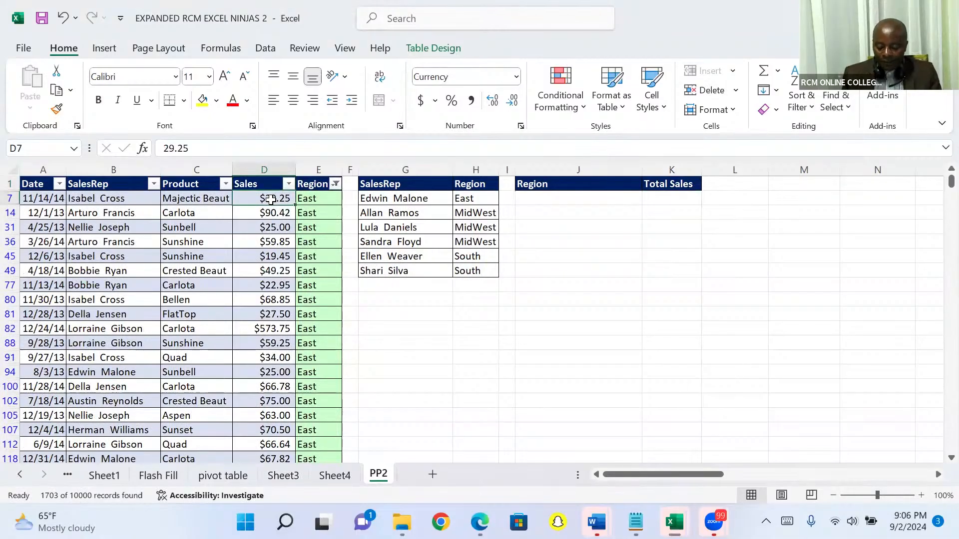
pyautogui.hotkey('ctrl', 'Down')
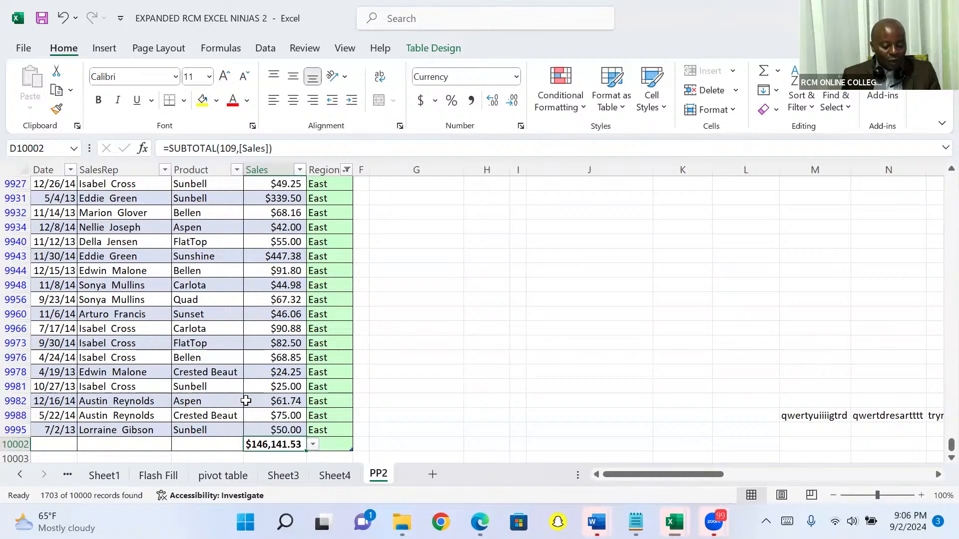
pyautogui.click(330, 476)
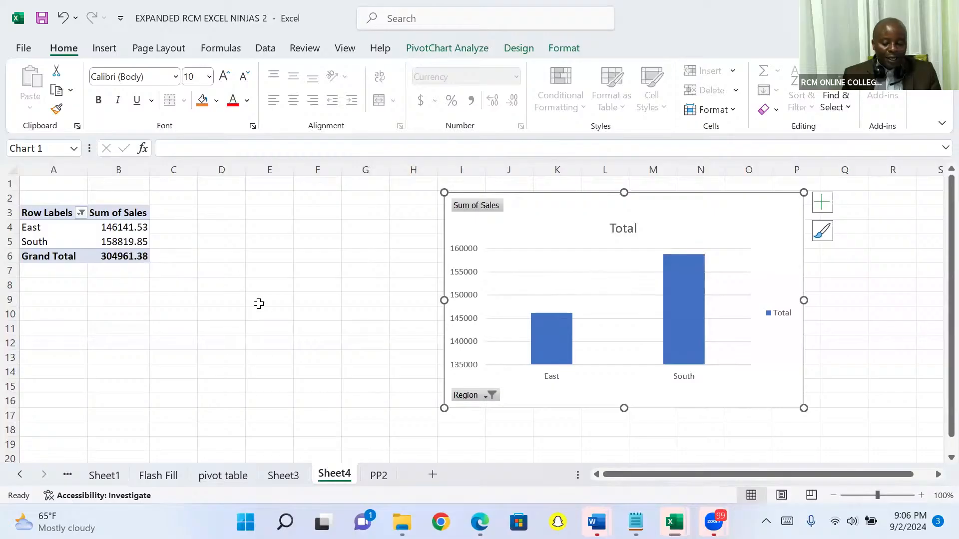
pyautogui.click(377, 476)
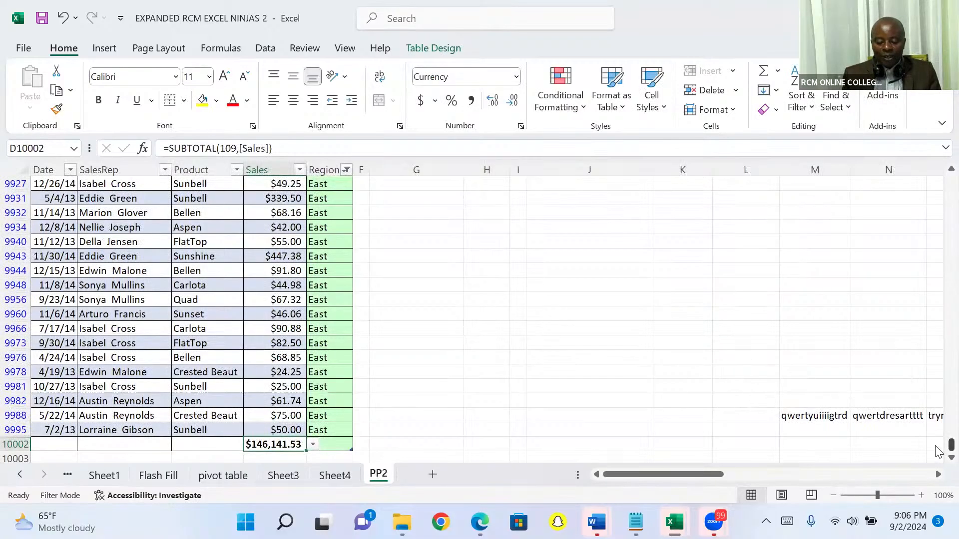
pyautogui.press('Up')
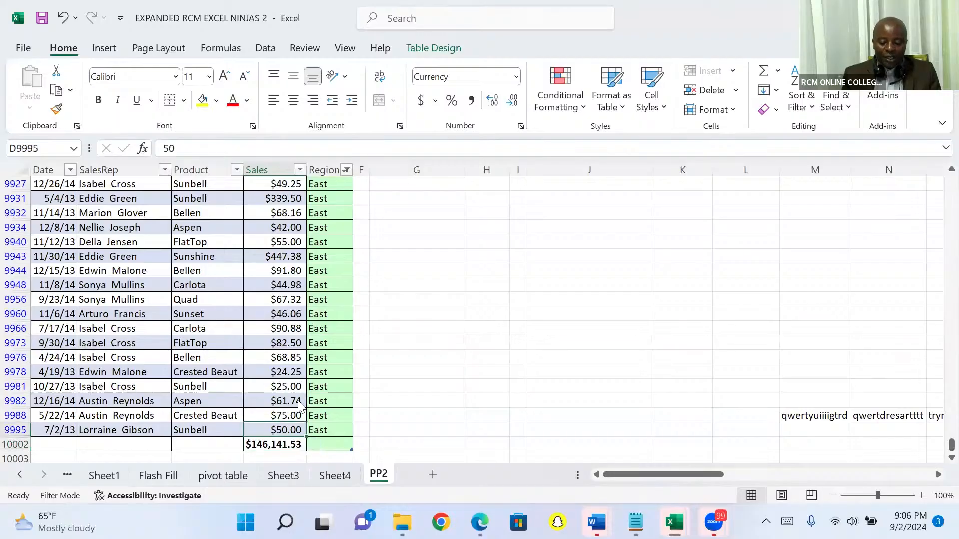
# Clear the Region filter from the sales table on sheet PP2.
pyautogui.hotkey('ctrl', 'Up')
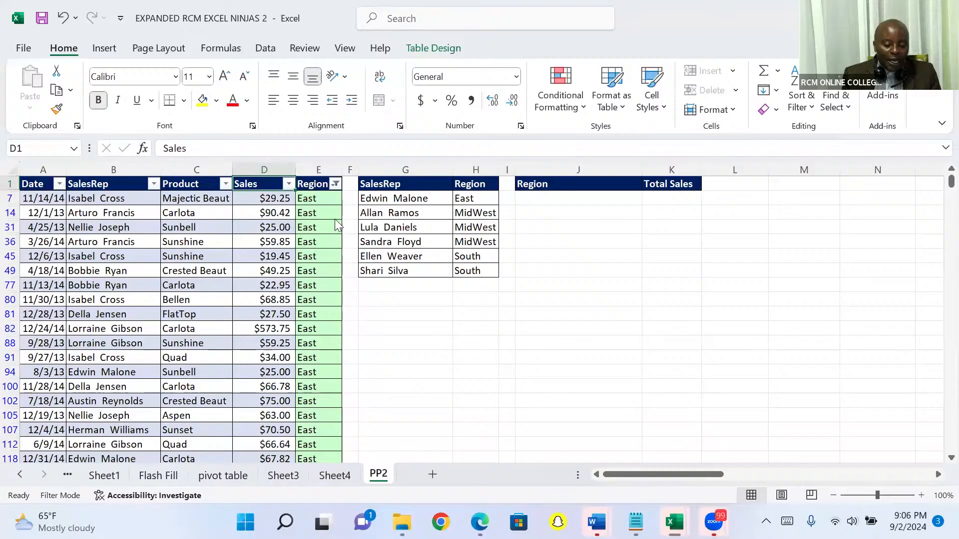
pyautogui.click(336, 184)
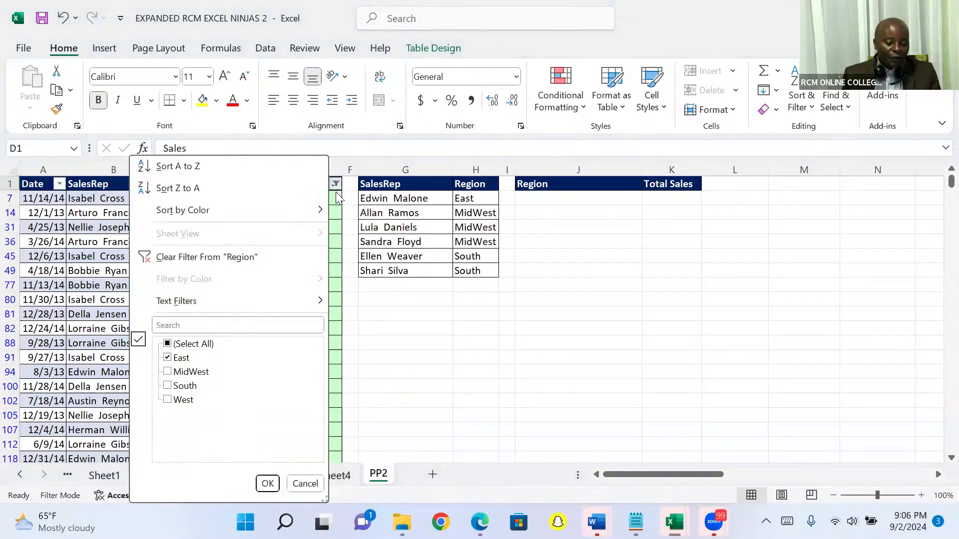
pyautogui.click(165, 258)
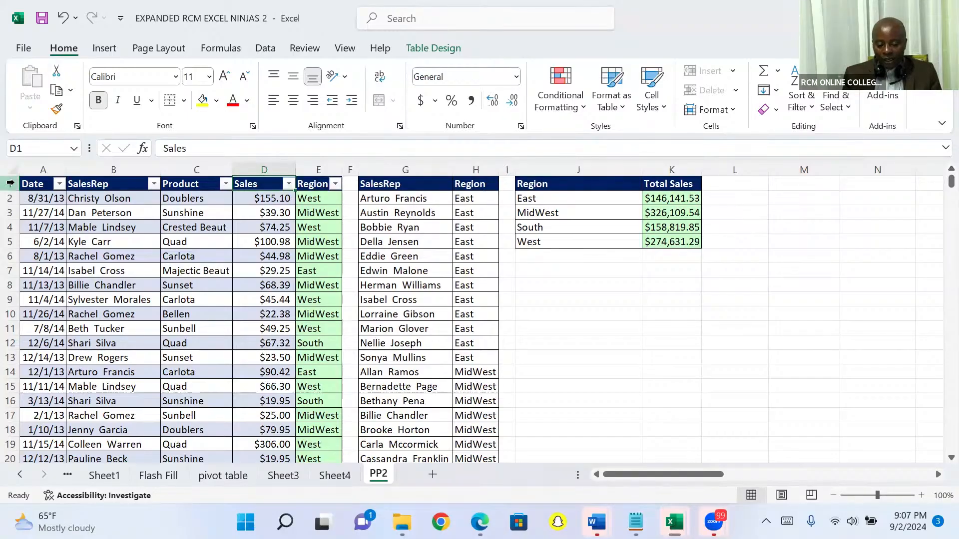
# Enter the note "ctrl shift +" in cell L7, beside the regional totals.
pyautogui.click(10, 183)
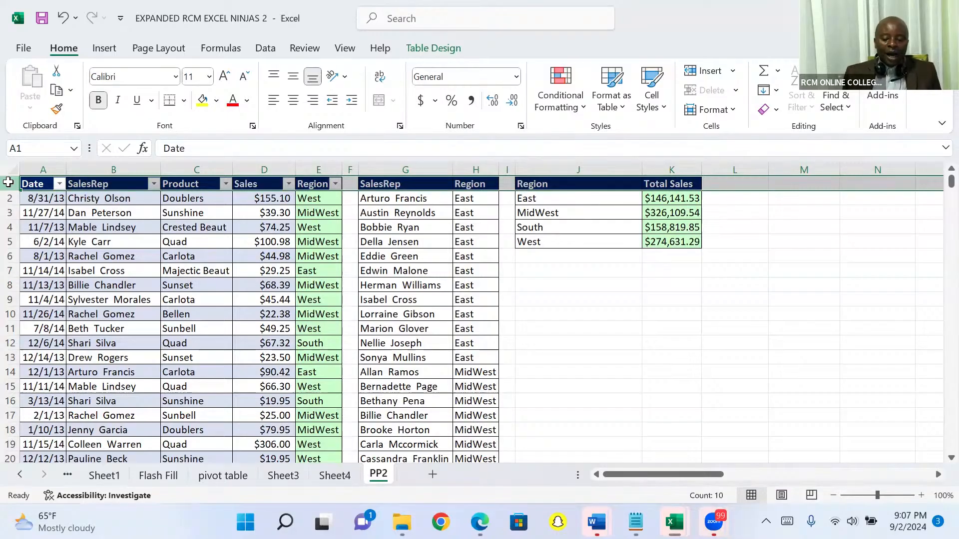
pyautogui.click(720, 274)
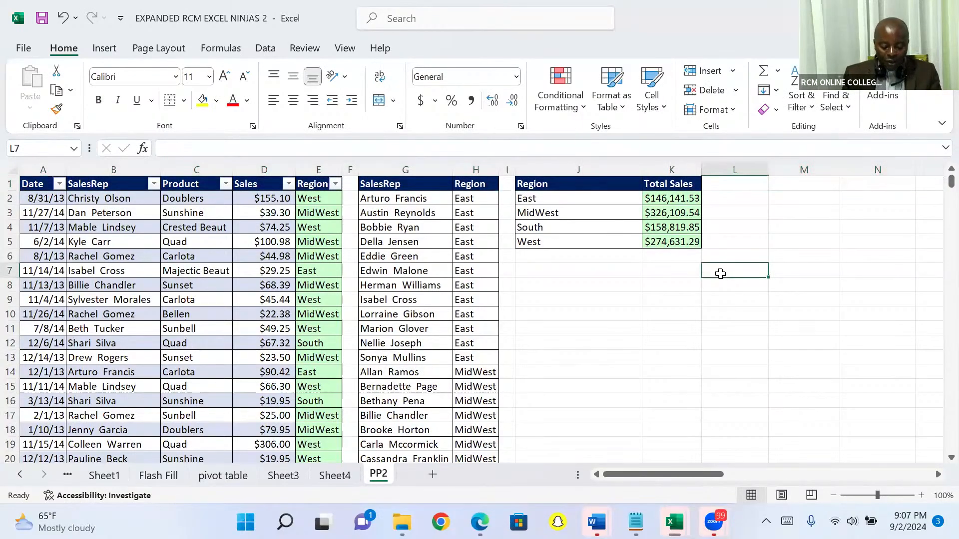
pyautogui.write('ctrl')
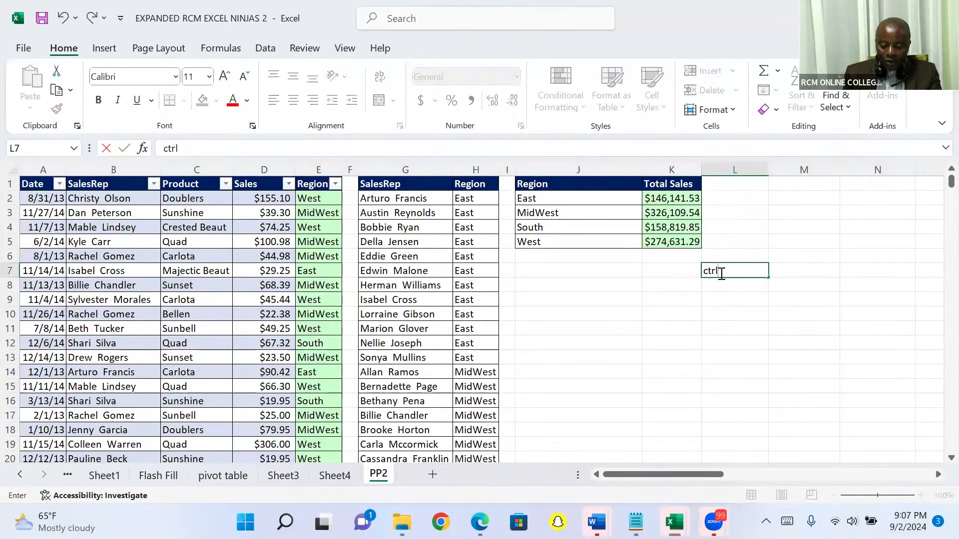
pyautogui.write(' shif')
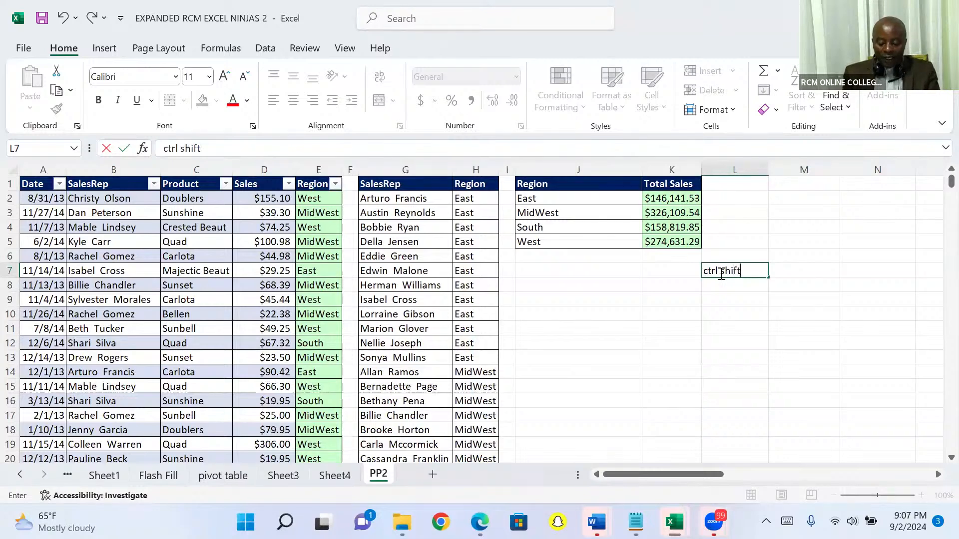
pyautogui.write('t +')
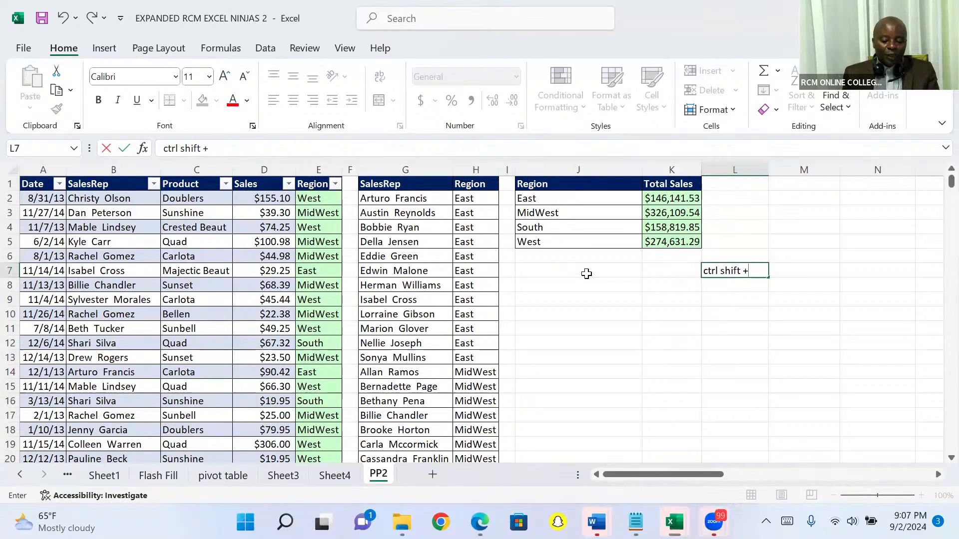
# Insert 12 blank rows above the header row so the tables start at row 13.
pyautogui.click(7, 184)
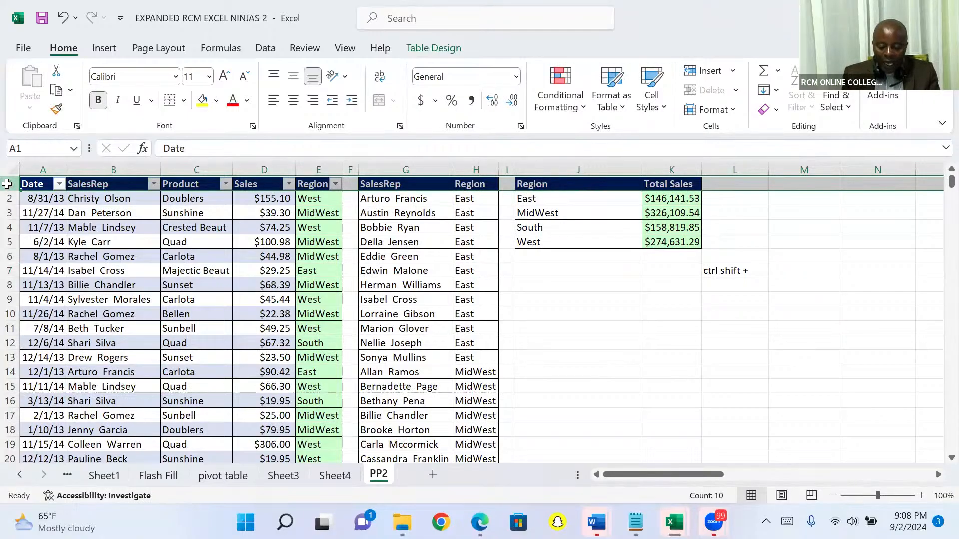
pyautogui.hotkey('ctrl', 'shift', '+')
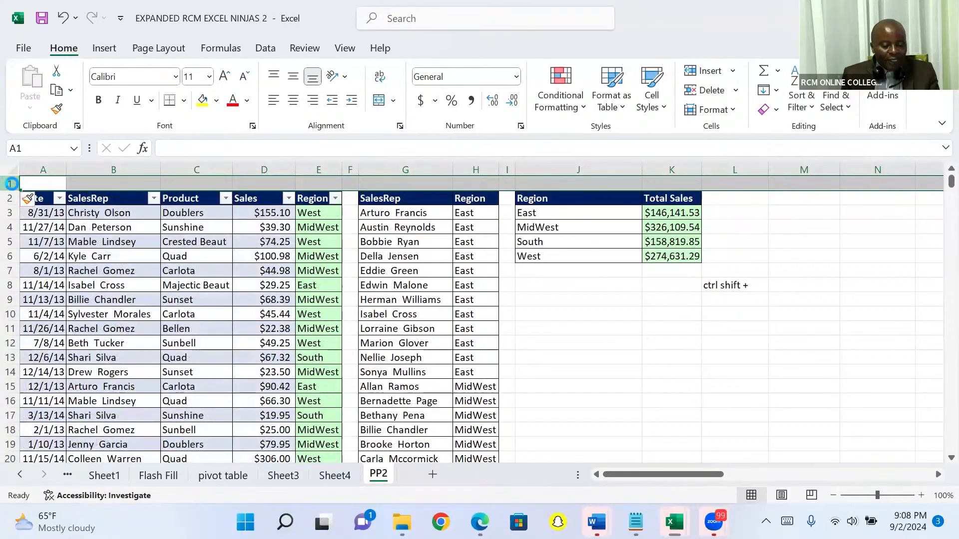
pyautogui.hotkey('ctrl', 'shift', '+')
pyautogui.hotkey('ctrl', 'shift', '+')
pyautogui.hotkey('ctrl', 'shift', '+')
pyautogui.hotkey('ctrl', 'shift', '+')
pyautogui.hotkey('ctrl', 'shift', '+')
pyautogui.hotkey('ctrl', 'shift', '+')
pyautogui.hotkey('ctrl', 'shift', '+')
pyautogui.hotkey('ctrl', 'shift', '+')
pyautogui.hotkey('ctrl', 'shift', '+')
pyautogui.hotkey('ctrl', 'shift', '+')
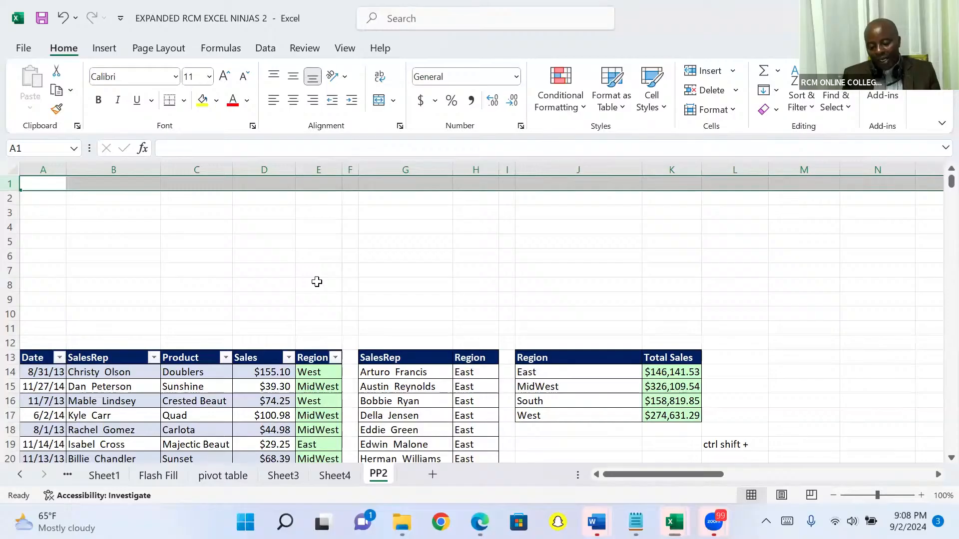
pyautogui.click(10, 329)
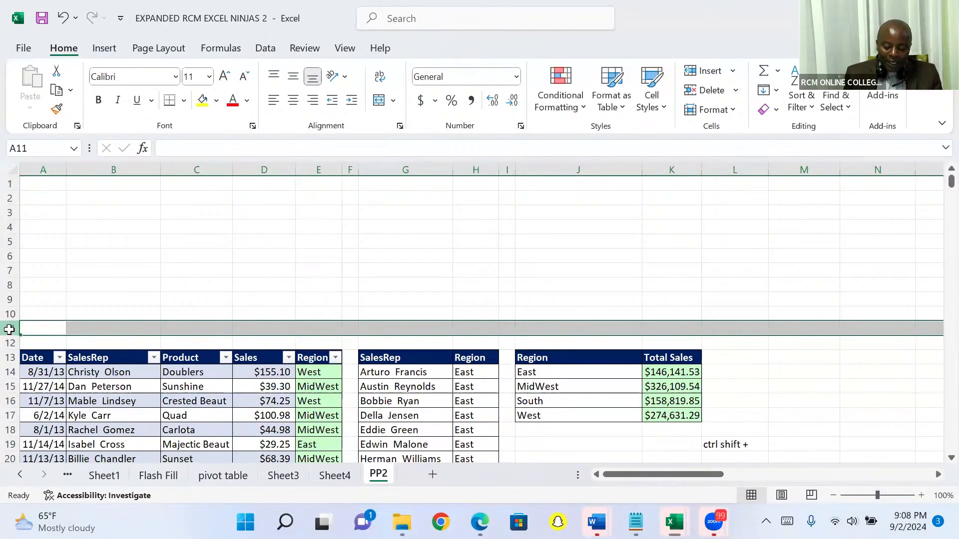
pyautogui.rightClick(10, 329)
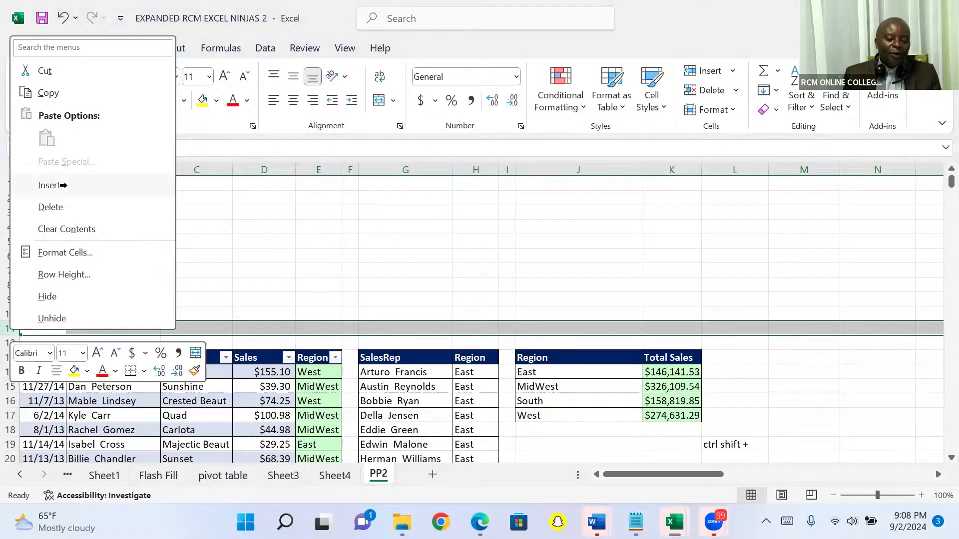
pyautogui.click(242, 215)
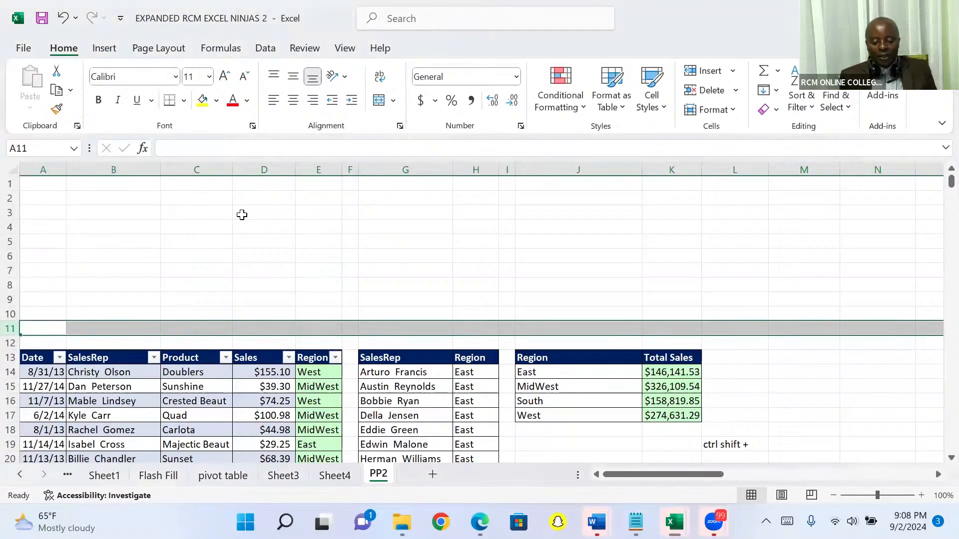
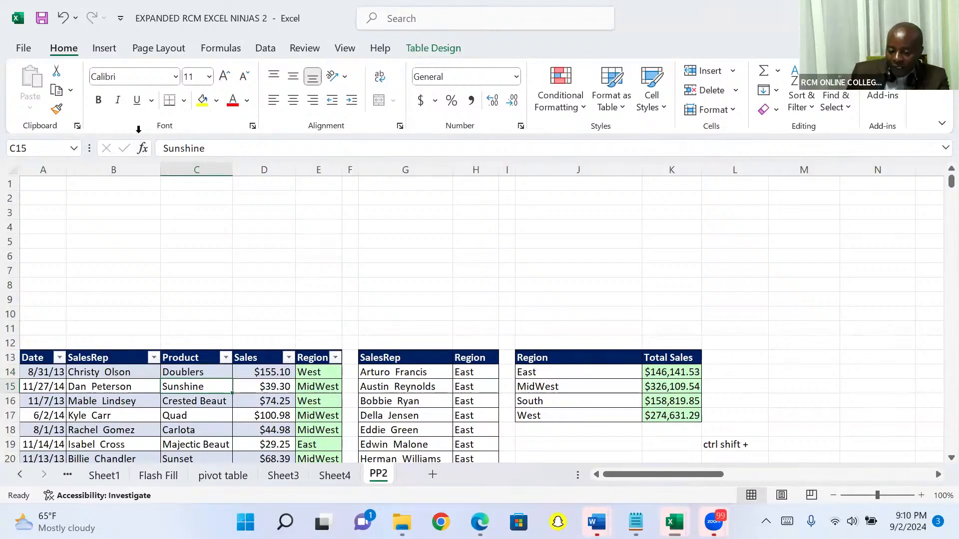
# Insert slicers for the SalesRep and Region fields of the sales table.
pyautogui.click(107, 49)
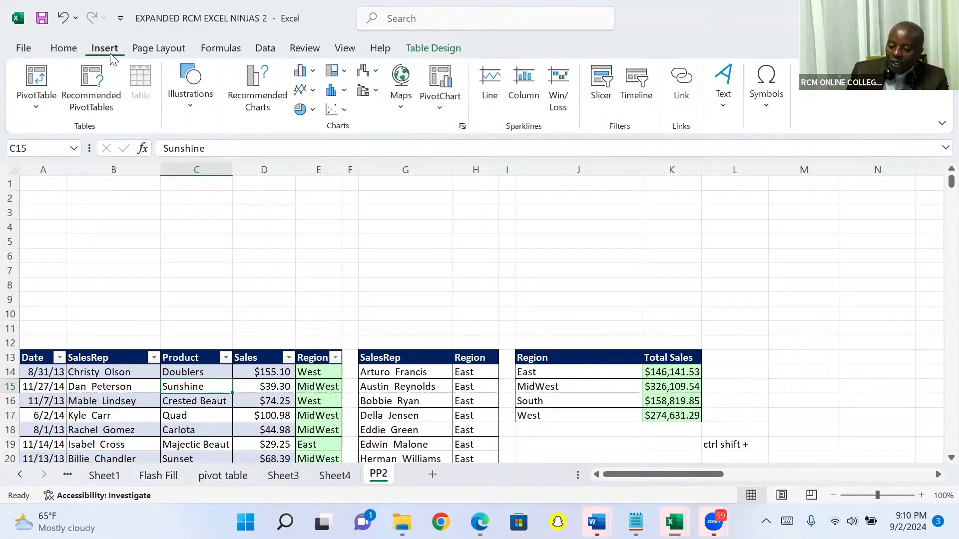
pyautogui.click(602, 85)
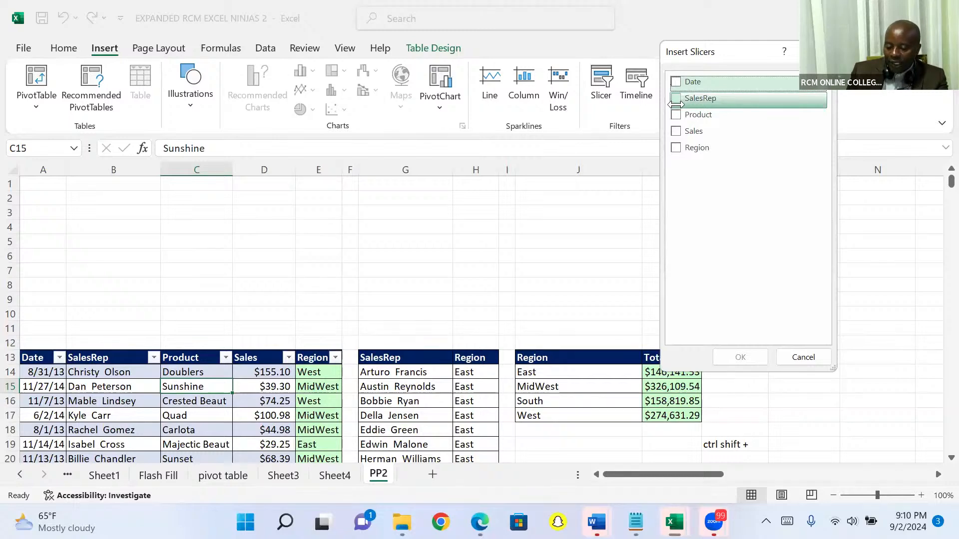
pyautogui.click(676, 99)
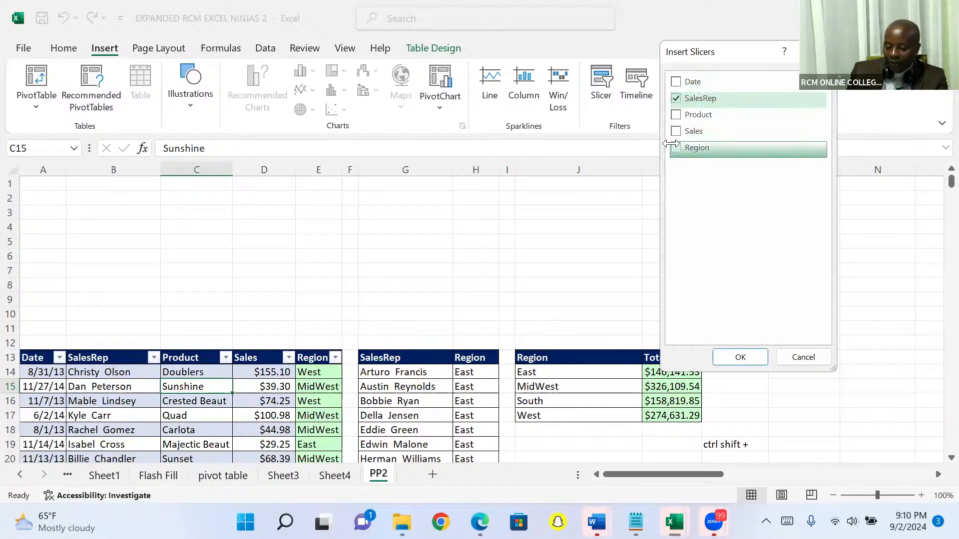
pyautogui.click(672, 145)
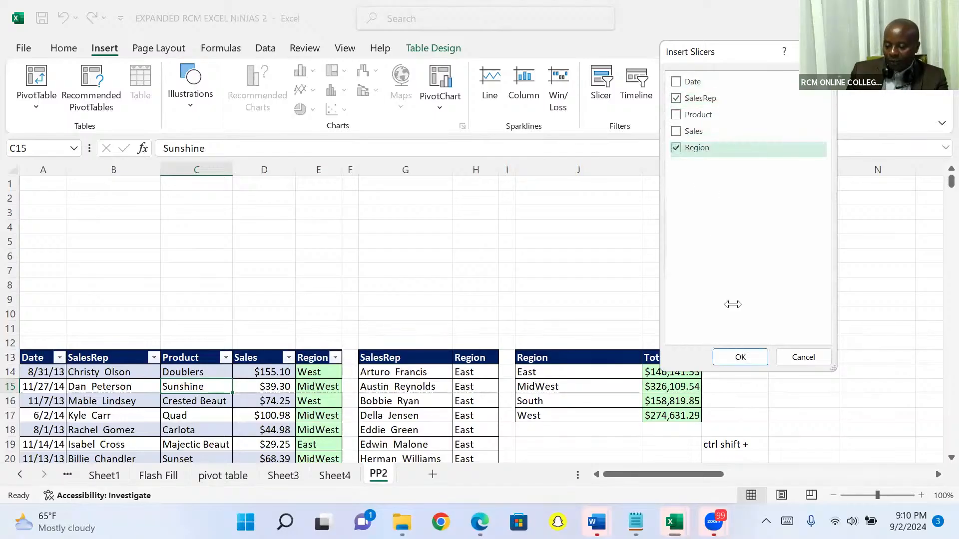
pyautogui.click(726, 353)
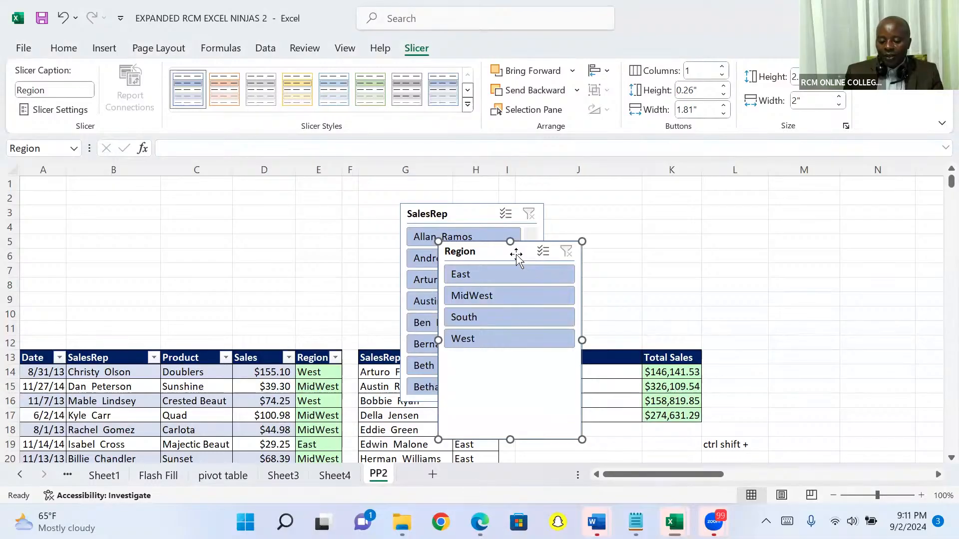
# Move the Region slicer clear of the SalesRep slicer, look through the sales rep list, and delete the SalesRep slicer.
pyautogui.moveTo(516, 256); pyautogui.dragTo(686, 235)
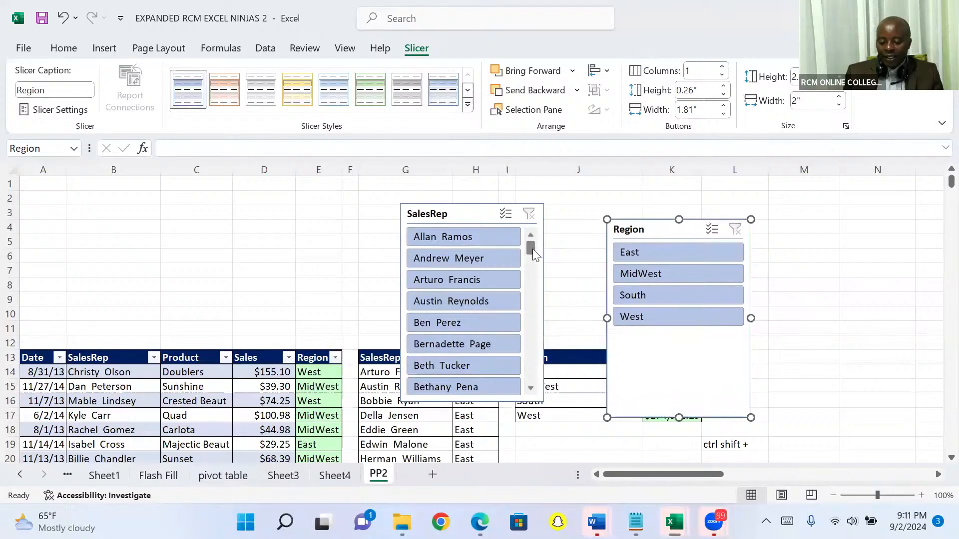
pyautogui.moveTo(532, 249); pyautogui.dragTo(527, 383)
pyautogui.scroll(10, 528, 350)
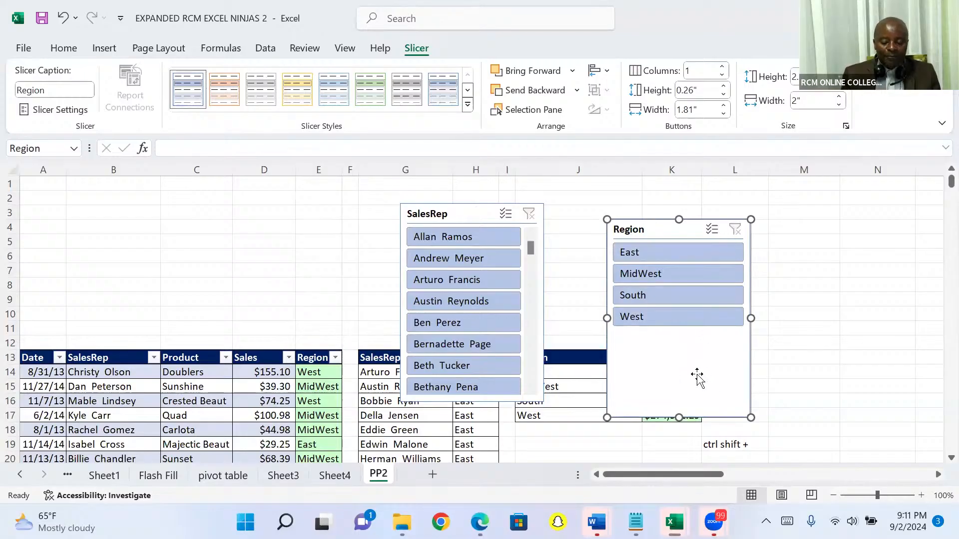
pyautogui.click(451, 217)
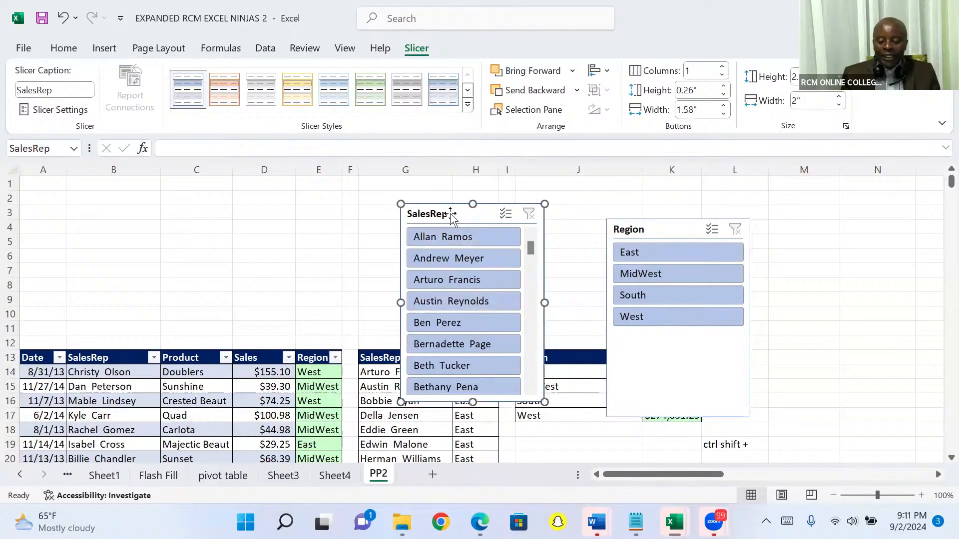
pyautogui.press('Delete')
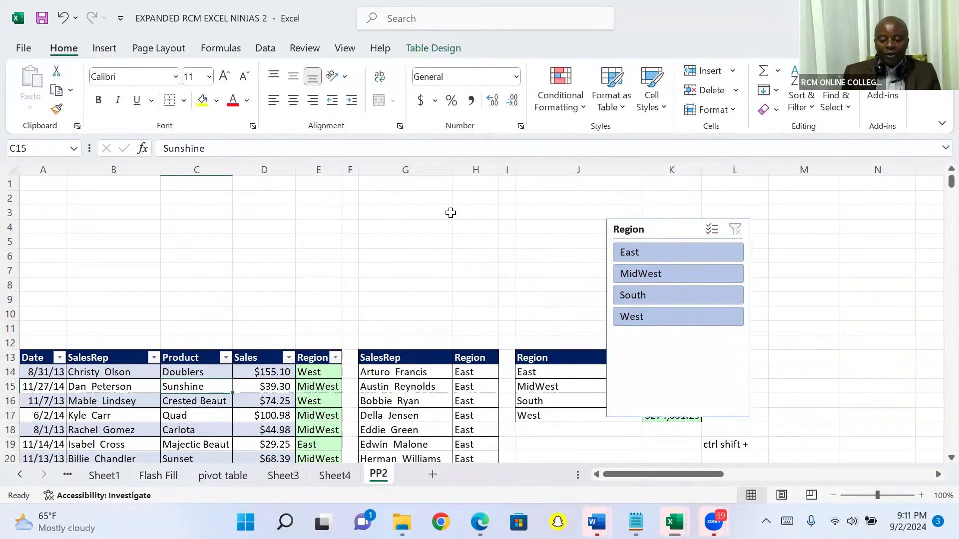
# Set the Region slicer to 4 columns and resize it into a single-row strip about 6.78 inches wide.
pyautogui.click(660, 230)
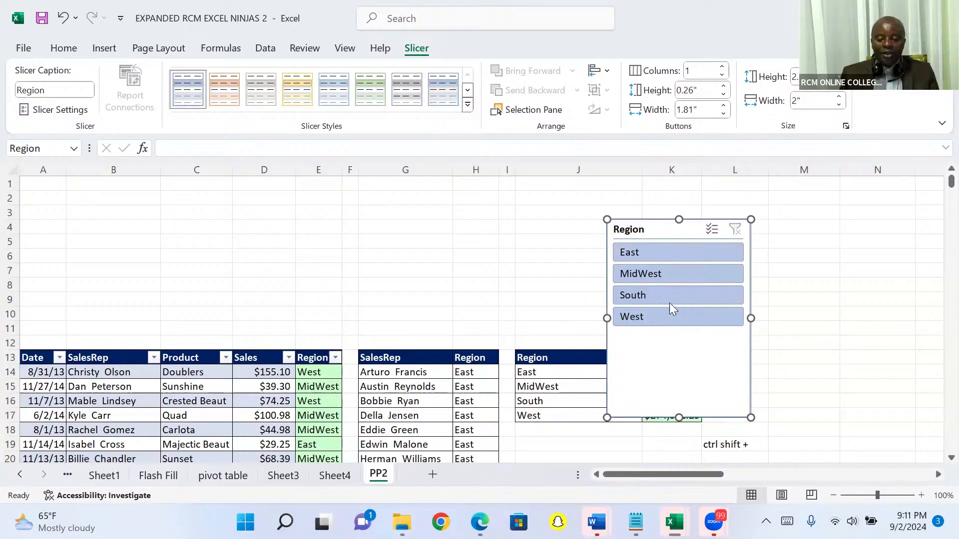
pyautogui.click(723, 66)
pyautogui.click(723, 67)
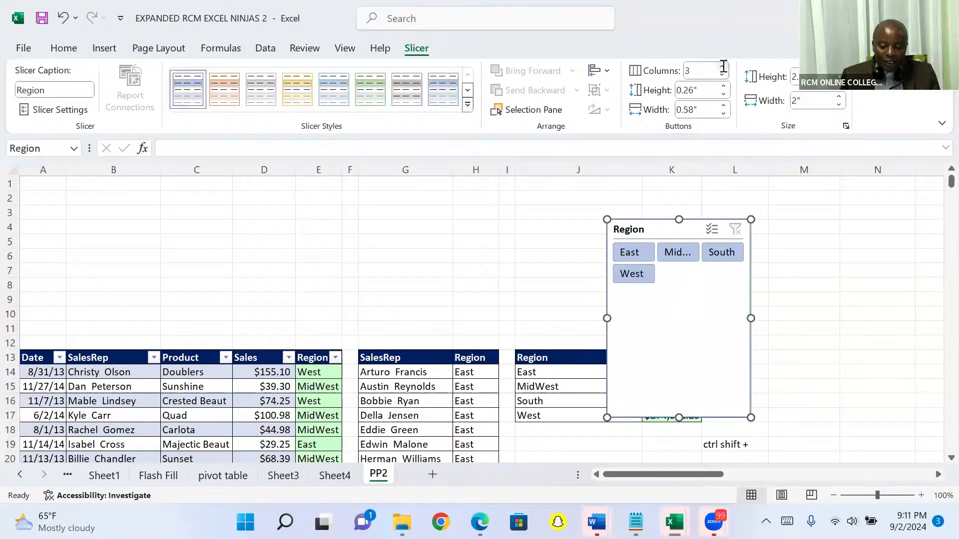
pyautogui.click(723, 66)
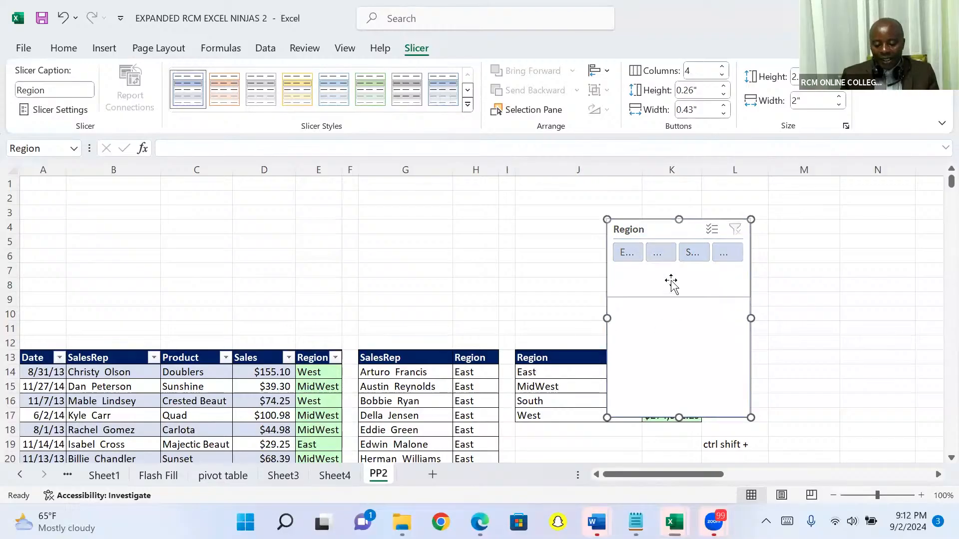
pyautogui.moveTo(670, 265); pyautogui.dragTo(670, 268)
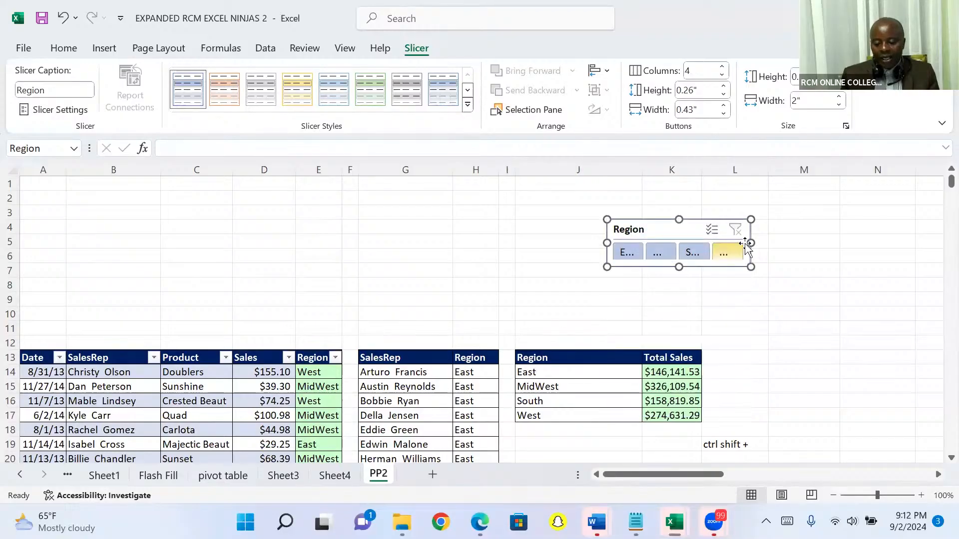
pyautogui.moveTo(750, 242); pyautogui.dragTo(941, 225)
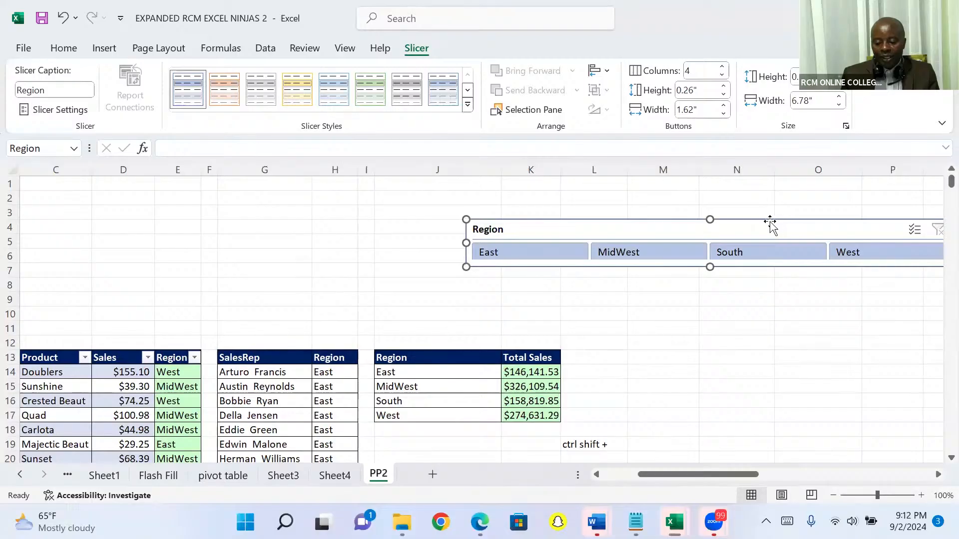
# Place the Region slicer directly above the sales table headers from column A and narrow it to about 6.67 inches.
pyautogui.moveTo(767, 225); pyautogui.dragTo(314, 308)
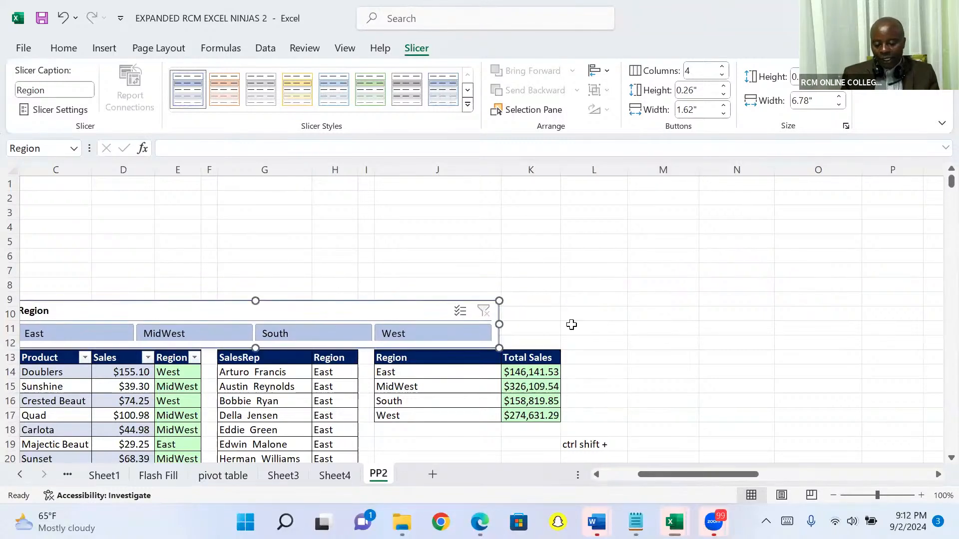
pyautogui.moveTo(653, 474); pyautogui.dragTo(618, 482)
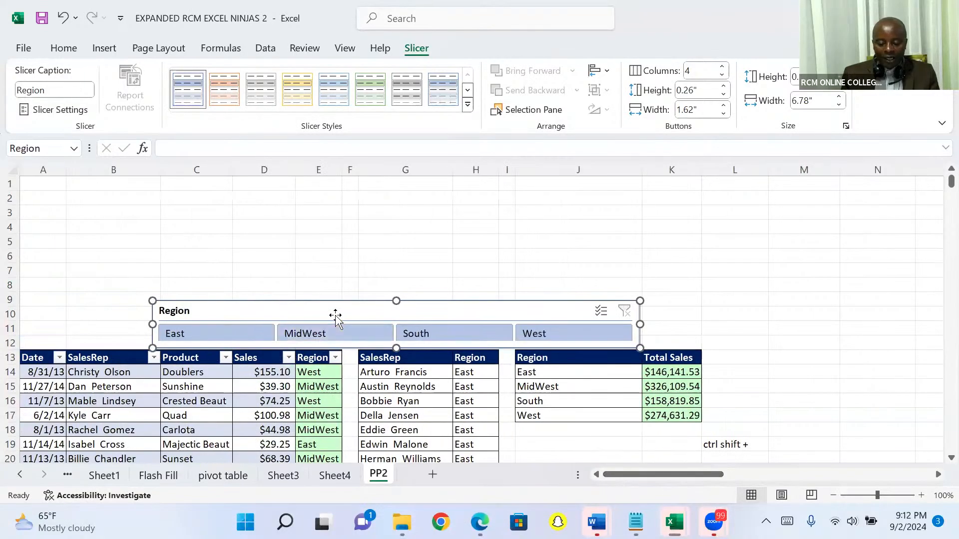
pyautogui.moveTo(301, 306); pyautogui.dragTo(192, 311)
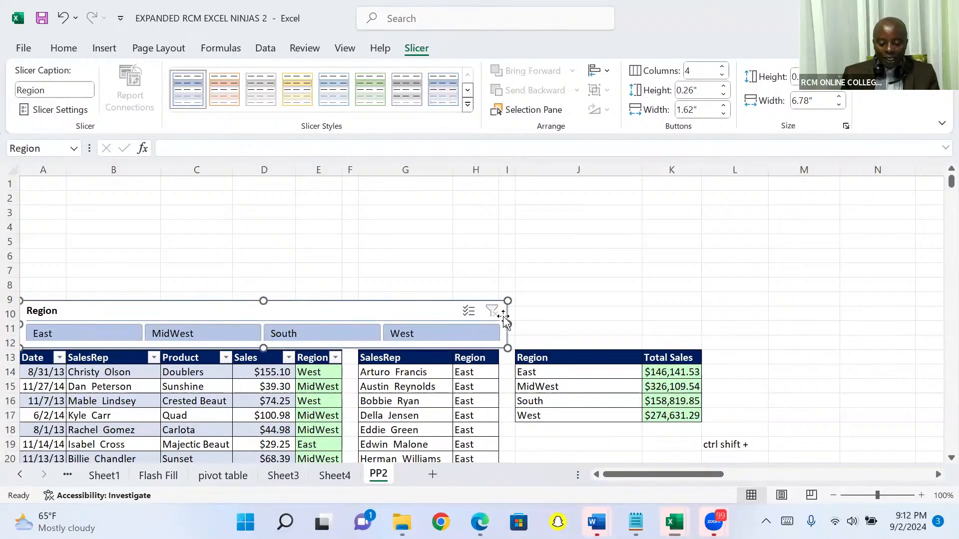
pyautogui.moveTo(510, 325); pyautogui.dragTo(500, 324)
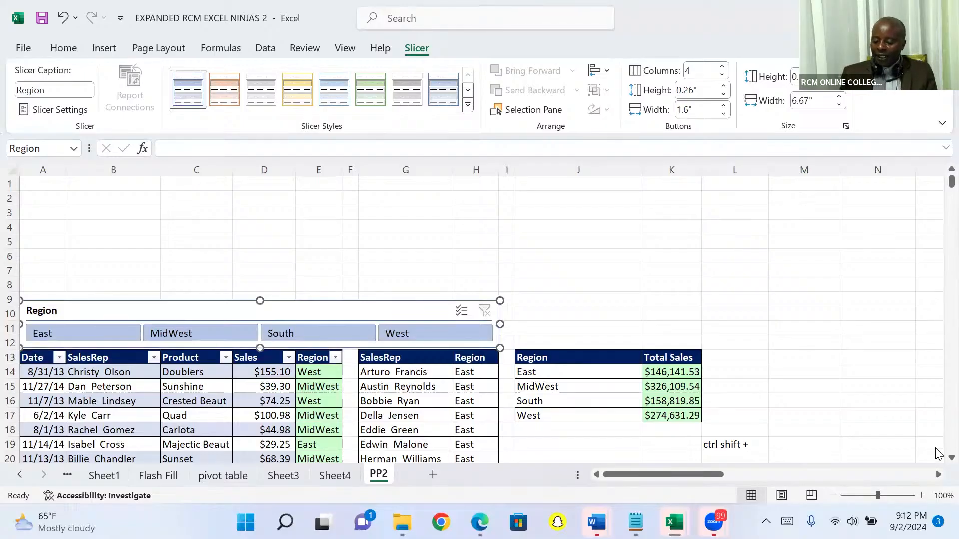
pyautogui.scroll(-1, 936, 455)
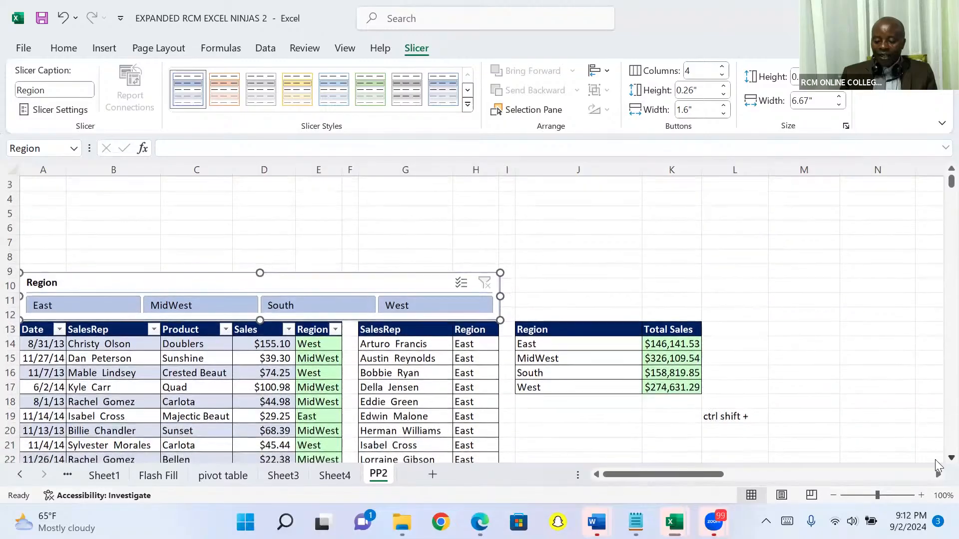
pyautogui.scroll(-2, 937, 467)
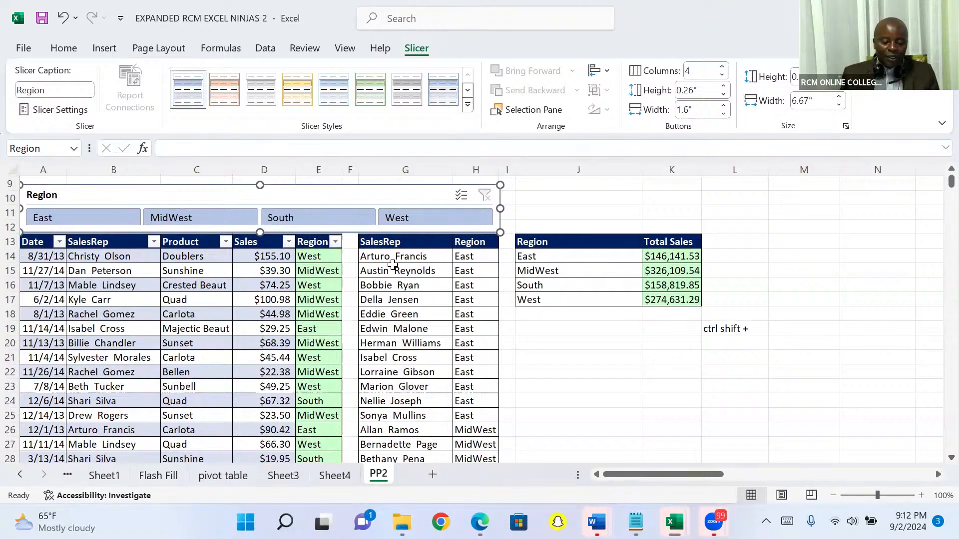
# Filter the sales table to the East region with the slicer, check the Sales total in its last row, and return above the table.
pyautogui.click(93, 219)
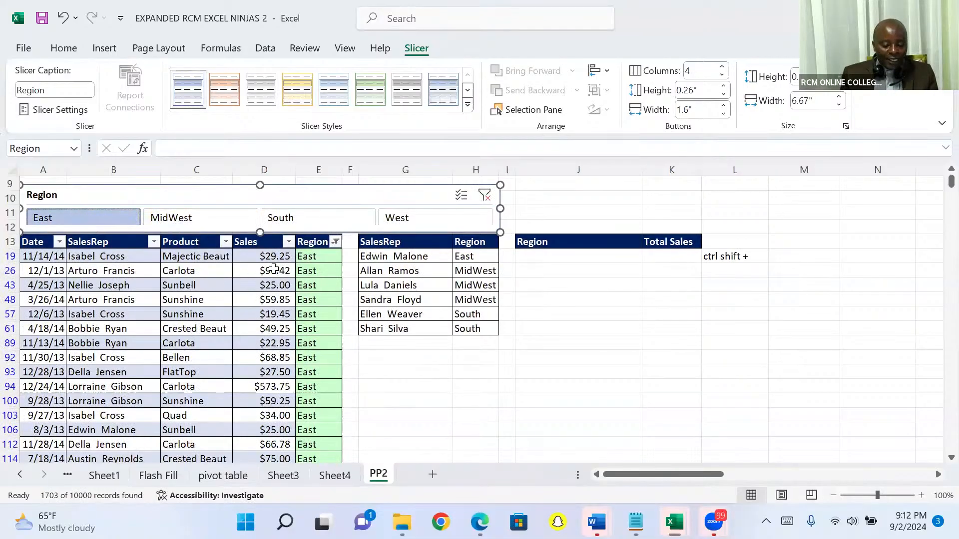
pyautogui.click(312, 257)
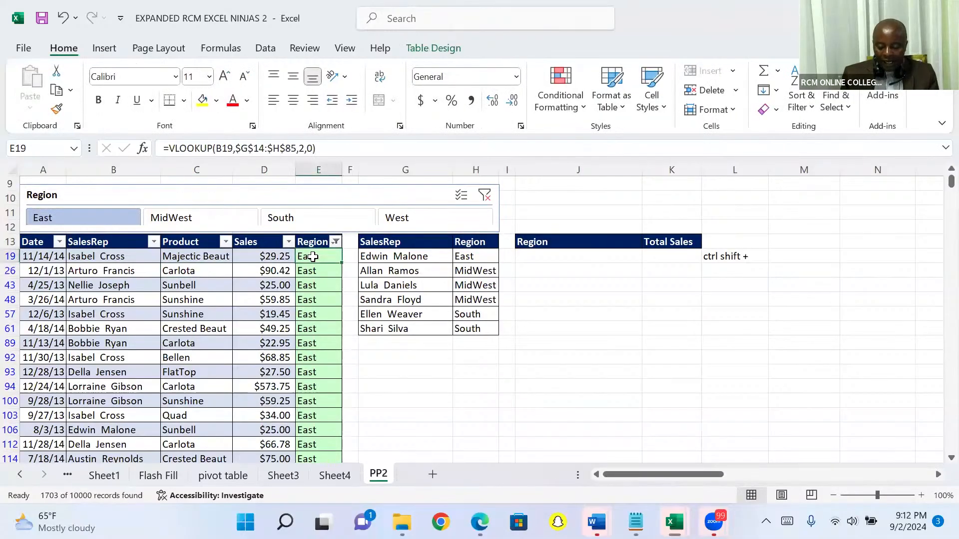
pyautogui.hotkey('ctrl', 'Down')
pyautogui.press('Down')
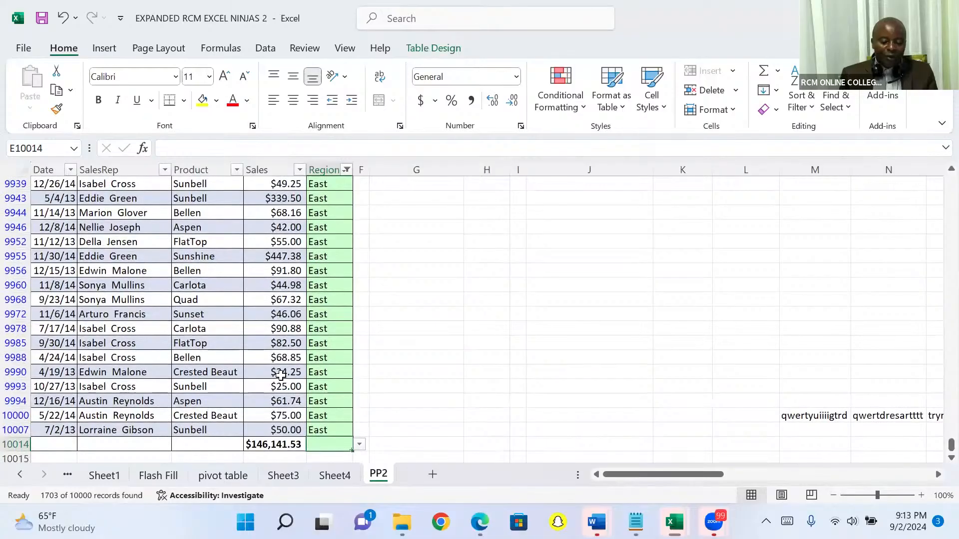
pyautogui.press('Left')
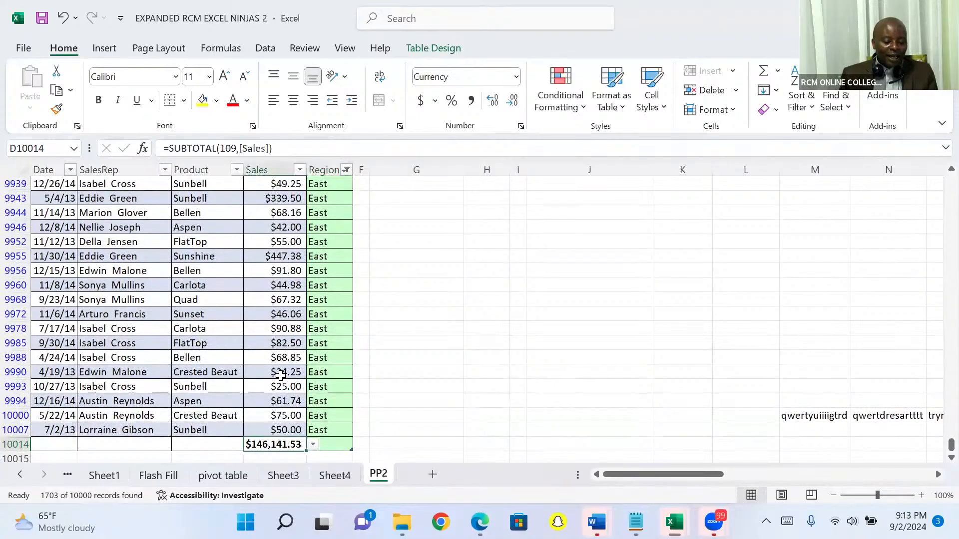
pyautogui.hotkey('ctrl', 'Up')
pyautogui.hotkey('ctrl', 'Up')
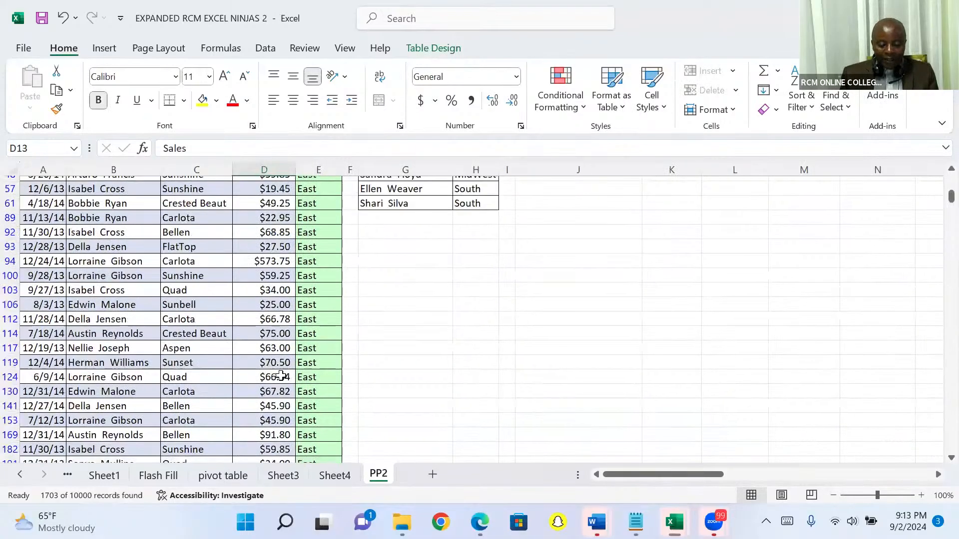
pyautogui.press('Down')
pyautogui.press('Down')
pyautogui.press('Down')
pyautogui.press('Down')
pyautogui.press('Down')
pyautogui.press('Down')
pyautogui.press('Down')
pyautogui.press('Down')
pyautogui.press('Down')
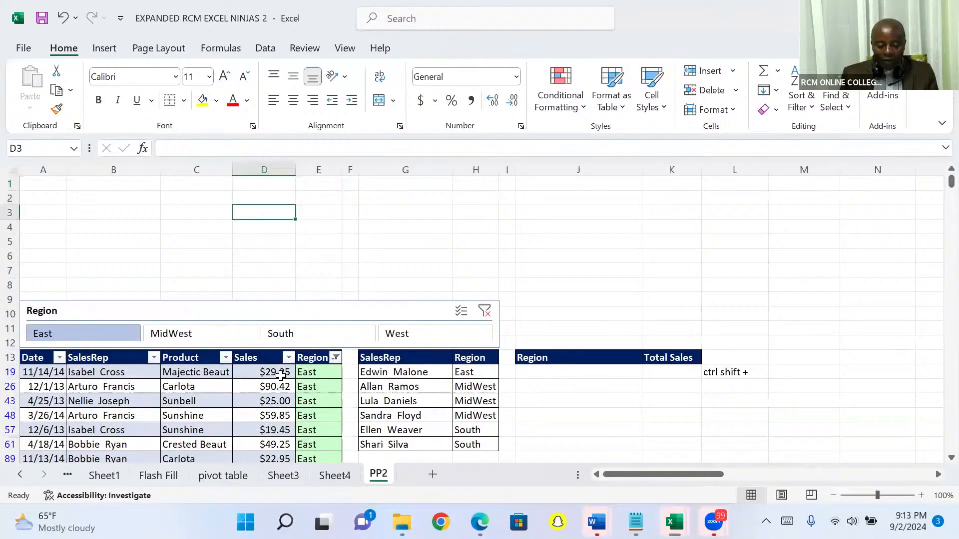
pyautogui.press('Down')
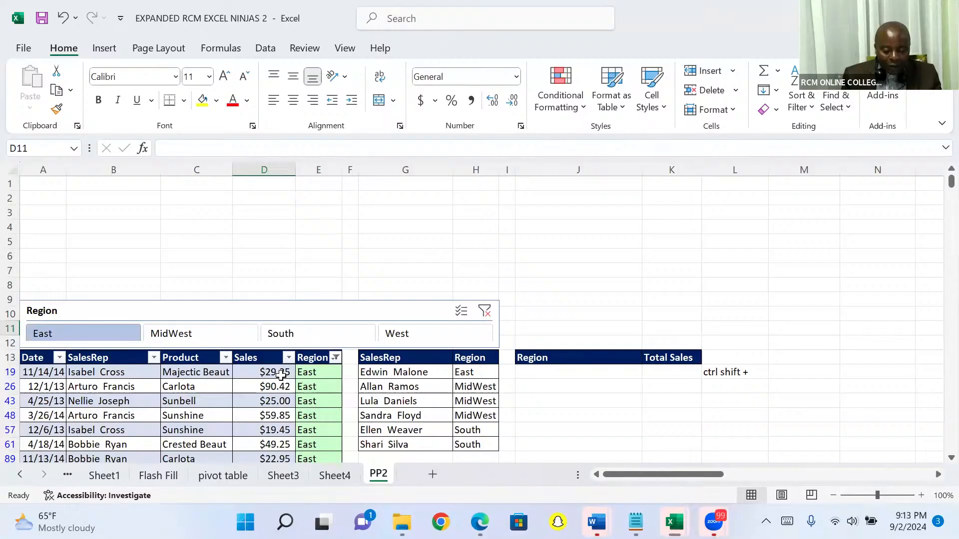
# Filter the sales table to the MidWest and South regions together using the Region slicer.
pyautogui.click(194, 338)
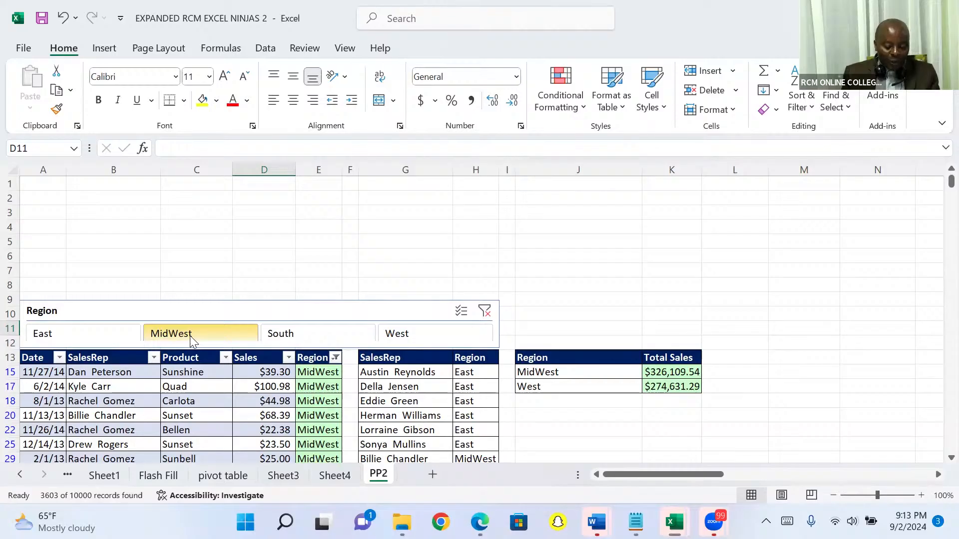
pyautogui.keyDown('ctrl'); pyautogui.click(284, 338); pyautogui.keyUp('ctrl')
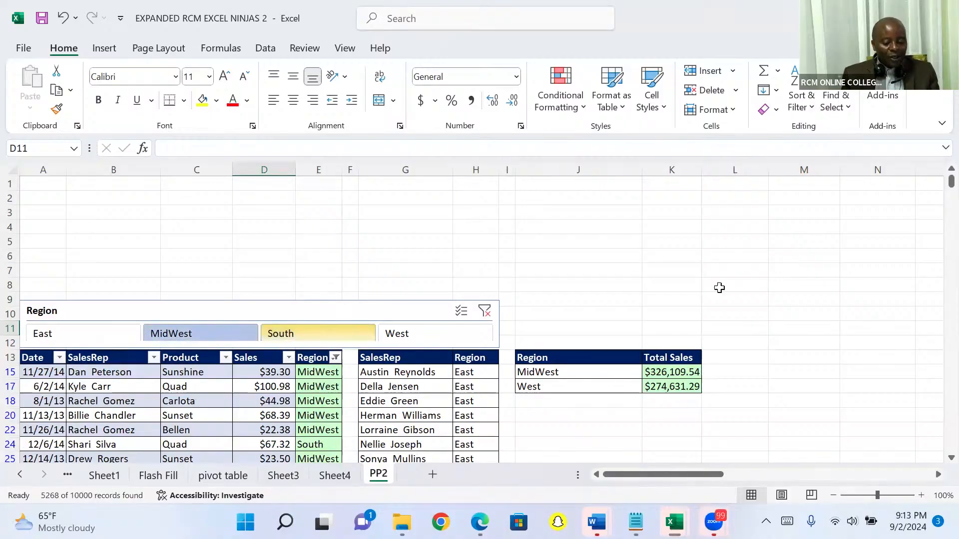
pyautogui.scroll(-2, 532, 385)
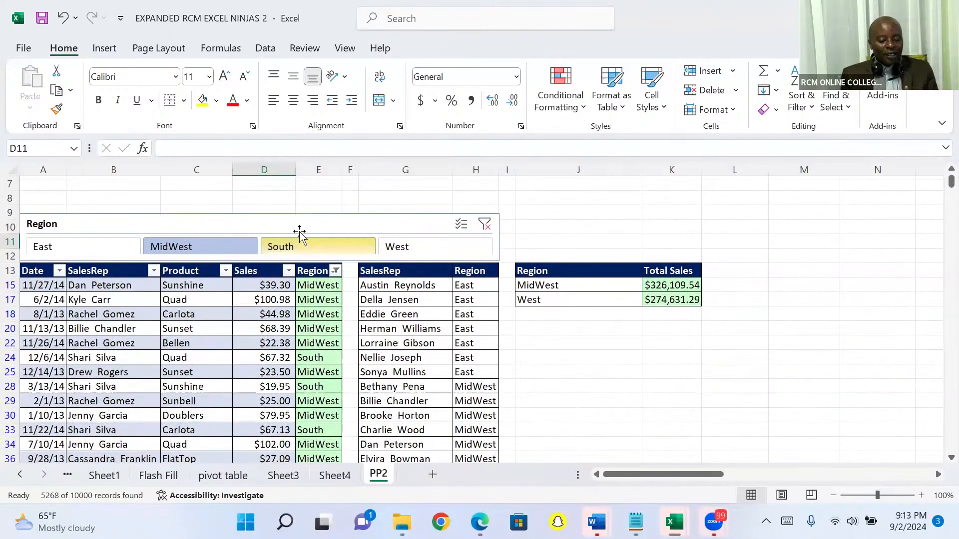
# Delete the Region slicer above the sales table.
pyautogui.click(288, 223)
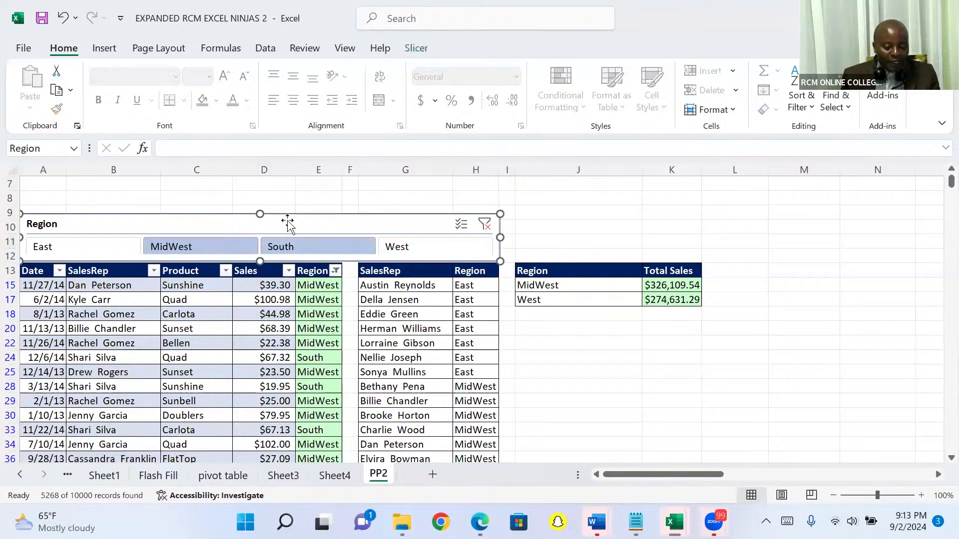
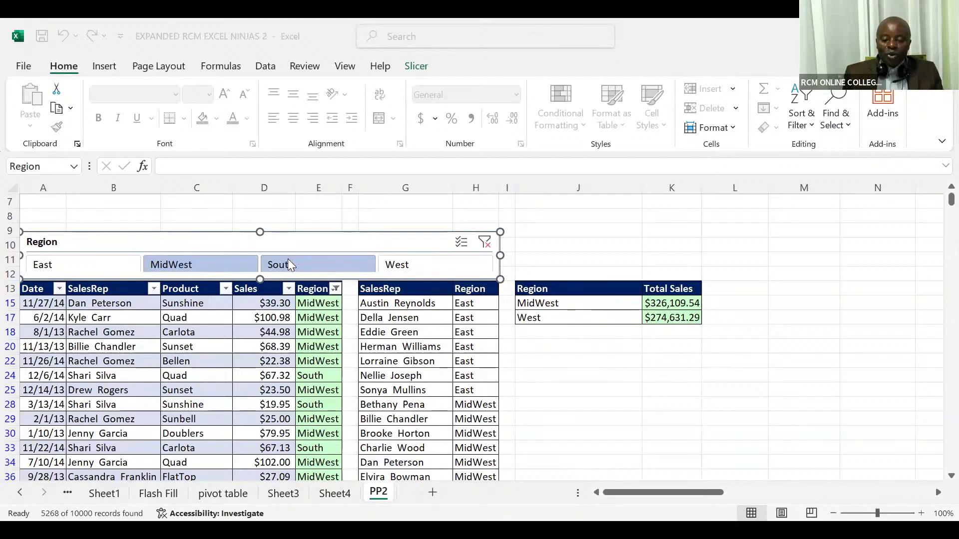
pyautogui.click(328, 242)
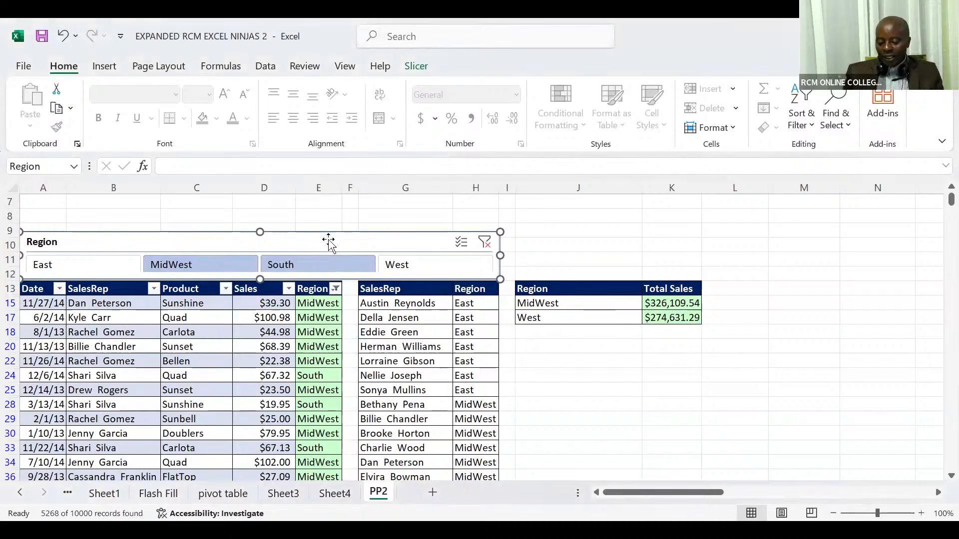
pyautogui.press('Delete')
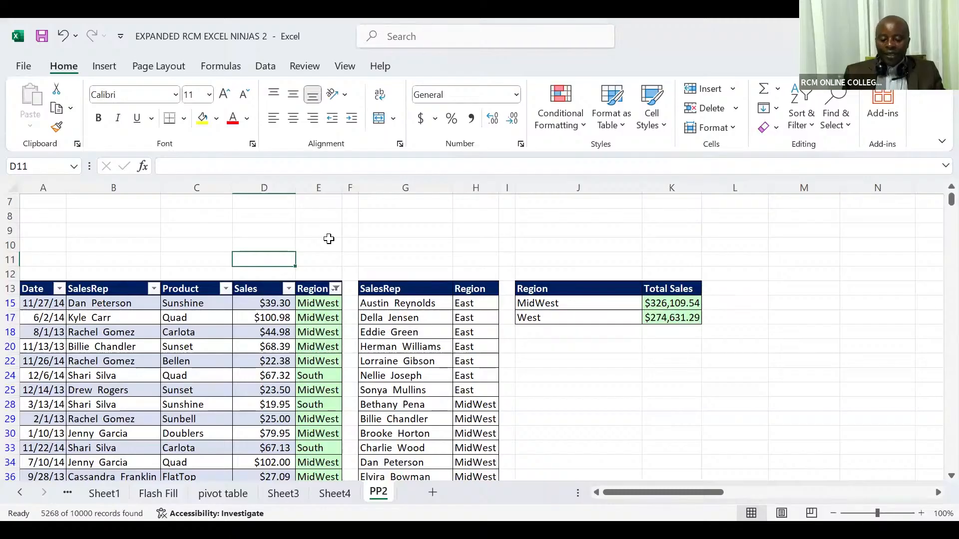
# Insert a new slicer for the Region field of the sales table.
pyautogui.click(270, 329)
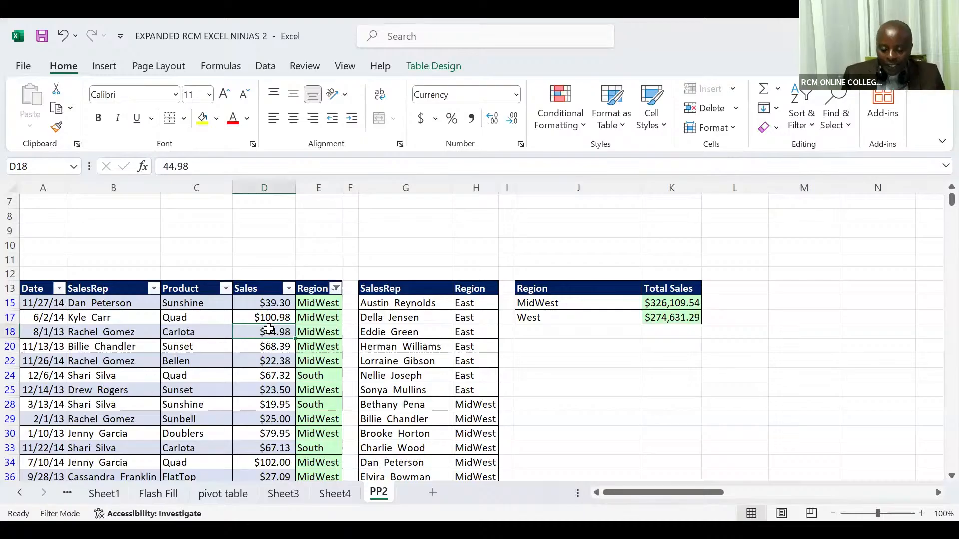
pyautogui.click(114, 68)
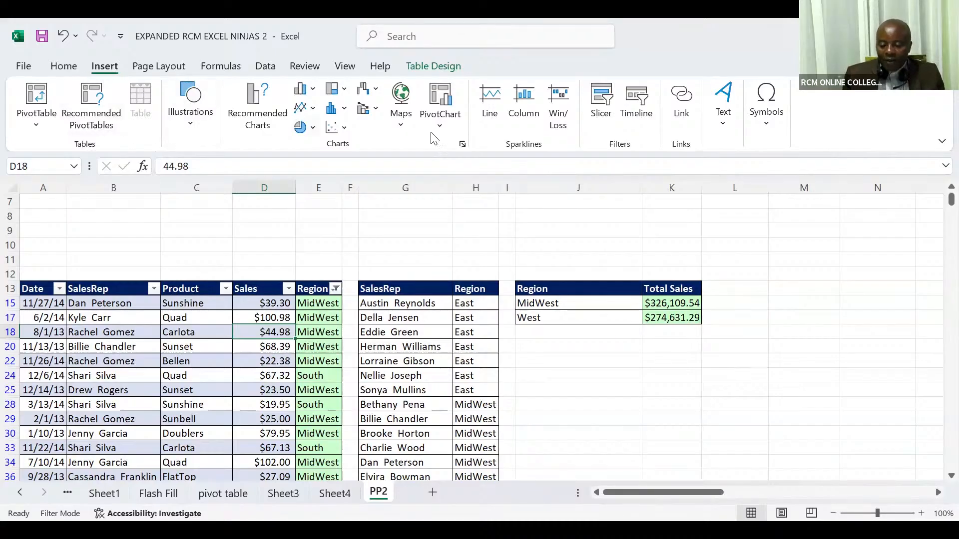
pyautogui.click(605, 110)
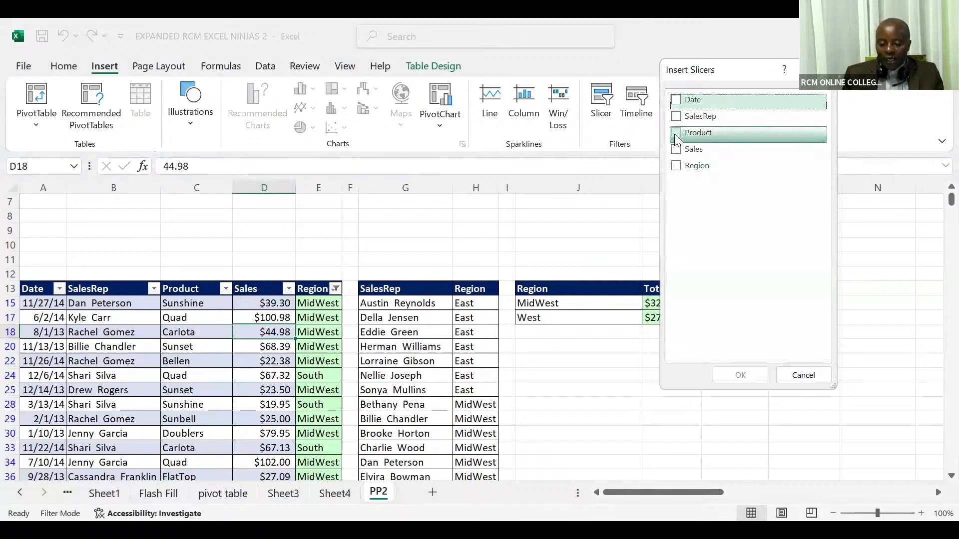
pyautogui.click(676, 167)
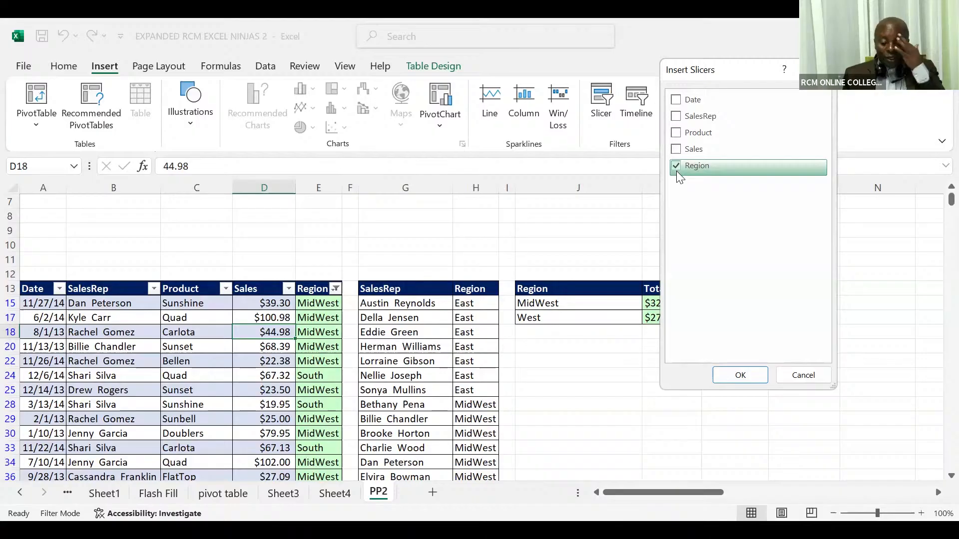
pyautogui.click(719, 378)
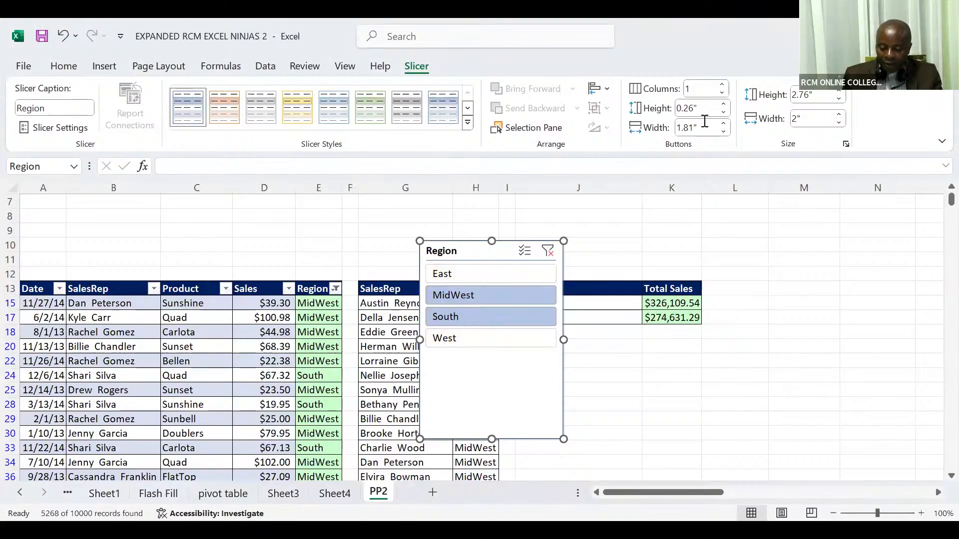
# Set the new Region slicer to 4 columns and shrink its height to about 0.69 inches so it fits one row.
pyautogui.click(723, 86)
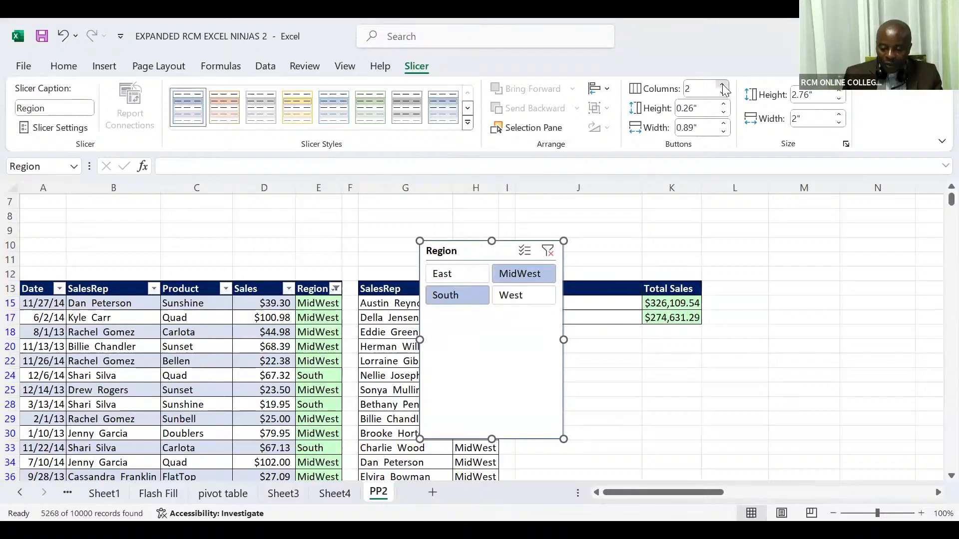
pyautogui.click(722, 85)
pyautogui.click(723, 86)
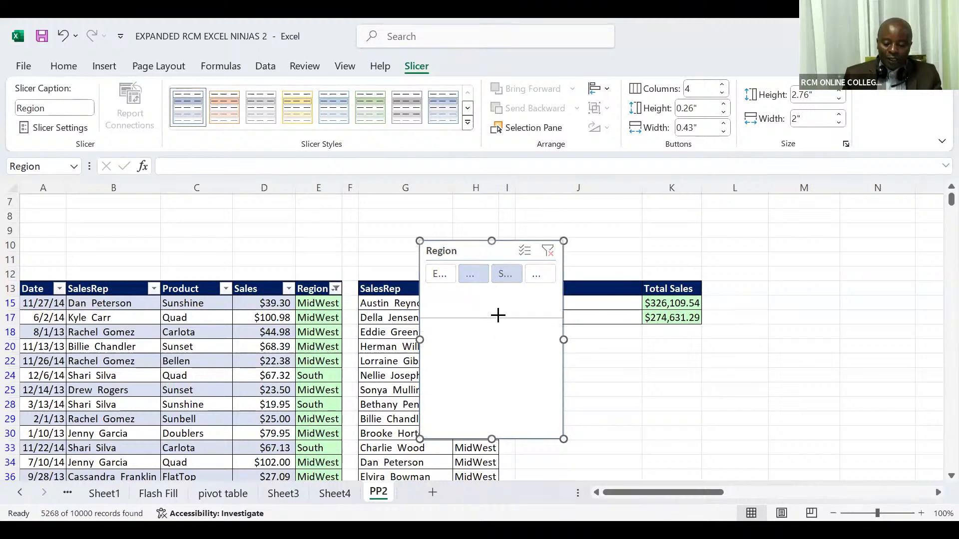
pyautogui.moveTo(498, 289); pyautogui.dragTo(499, 291)
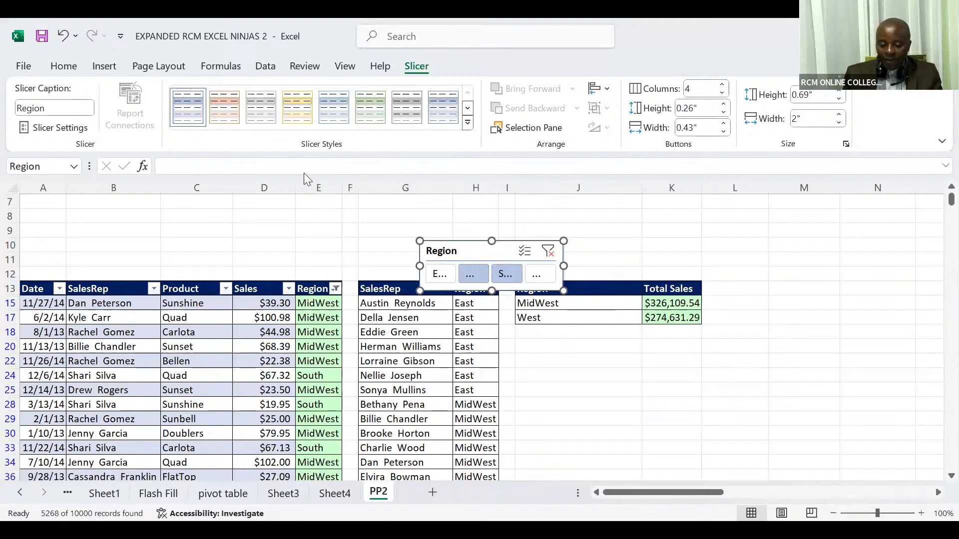
# Apply the orange slicer style to the Region slicer and set its button width to 0.8 inches.
pyautogui.click(229, 114)
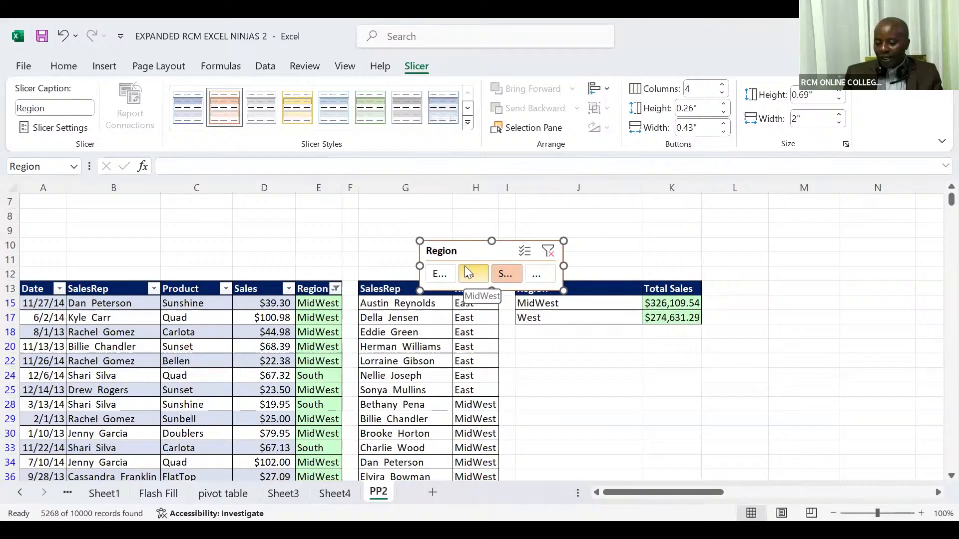
pyautogui.click(724, 124)
pyautogui.click(724, 125)
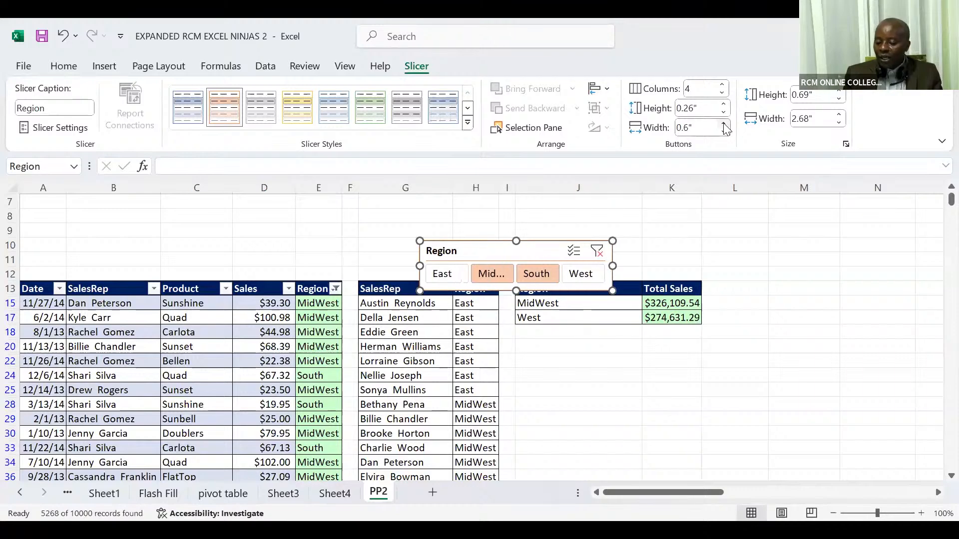
pyautogui.click(724, 124)
pyautogui.click(723, 125)
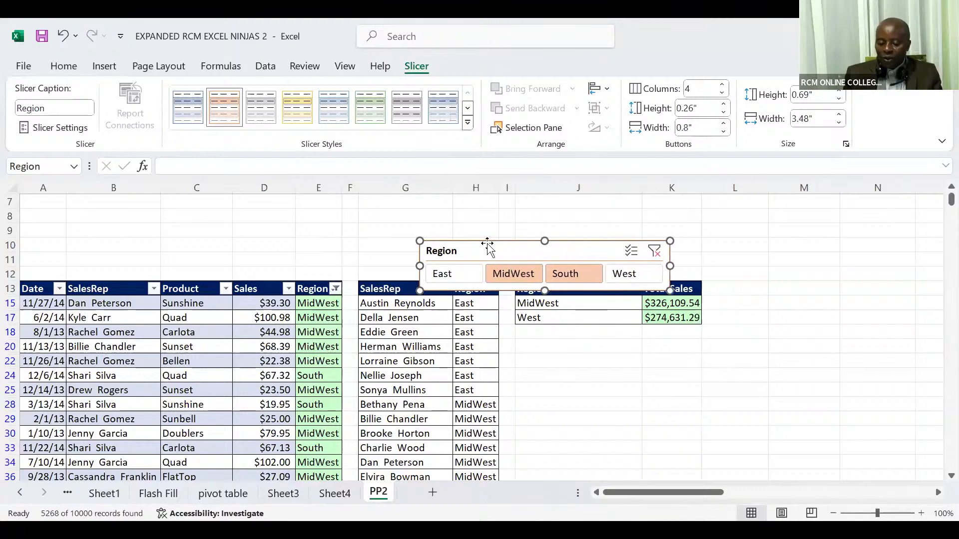
# Place the Region slicer directly above the sales table from column A and widen it to about 4.47 inches, spanning columns A to E.
pyautogui.moveTo(425, 248); pyautogui.dragTo(81, 243)
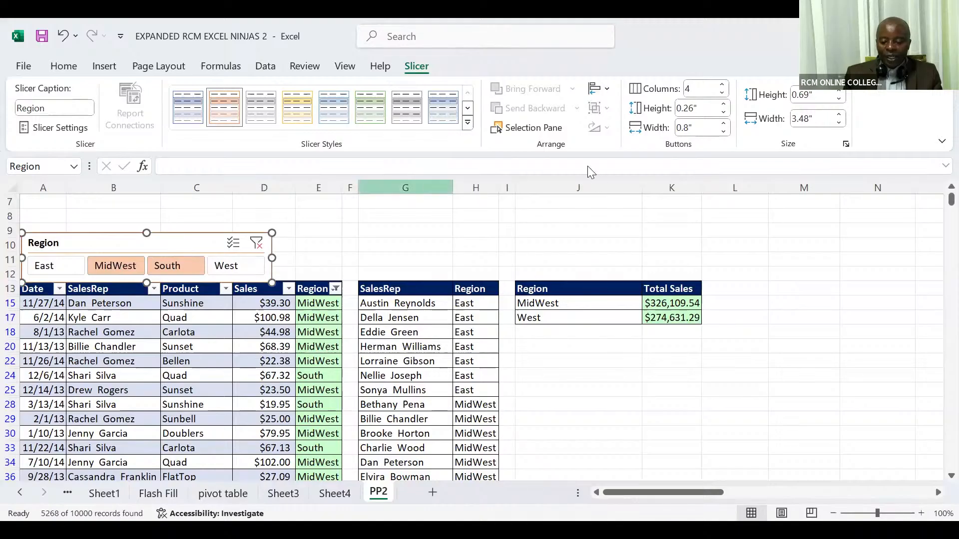
pyautogui.click(724, 124)
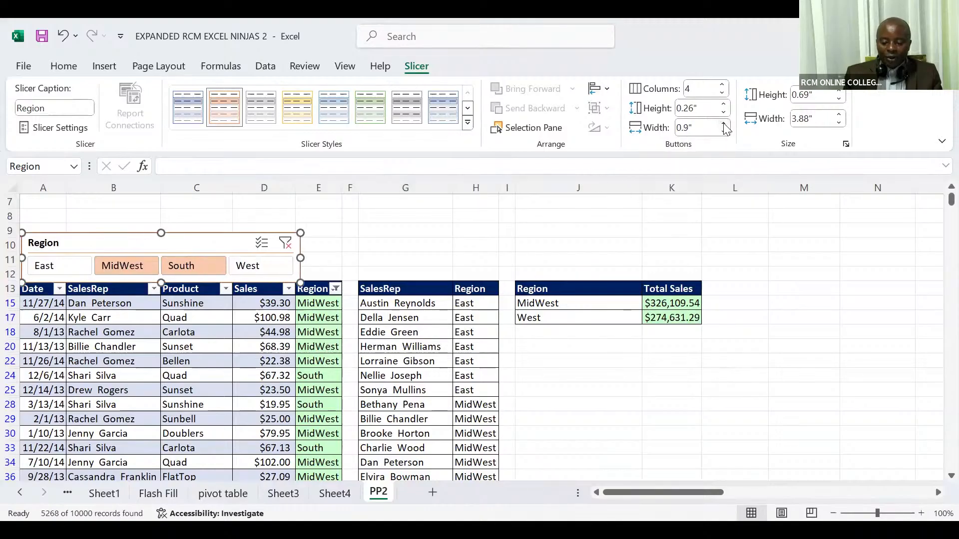
pyautogui.click(724, 125)
pyautogui.click(724, 125)
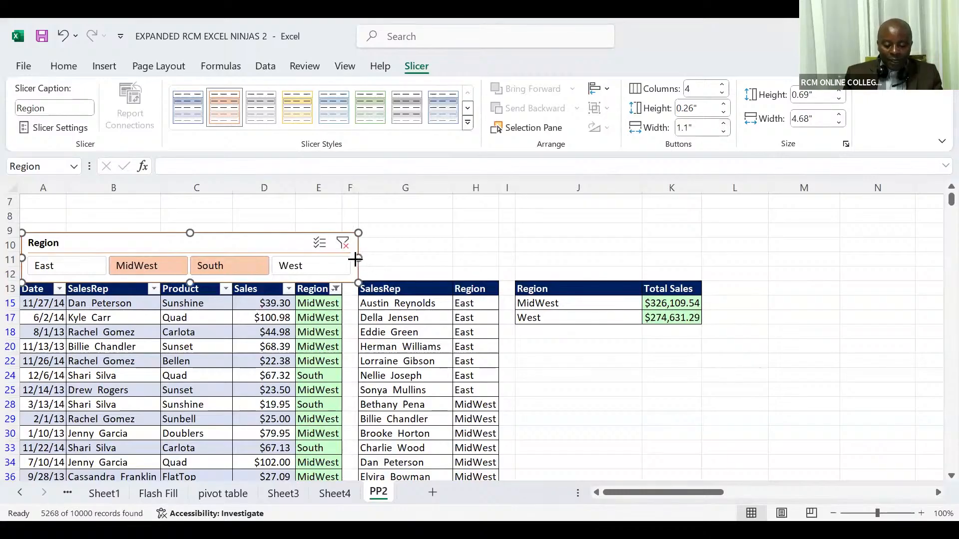
pyautogui.moveTo(354, 258); pyautogui.dragTo(343, 258)
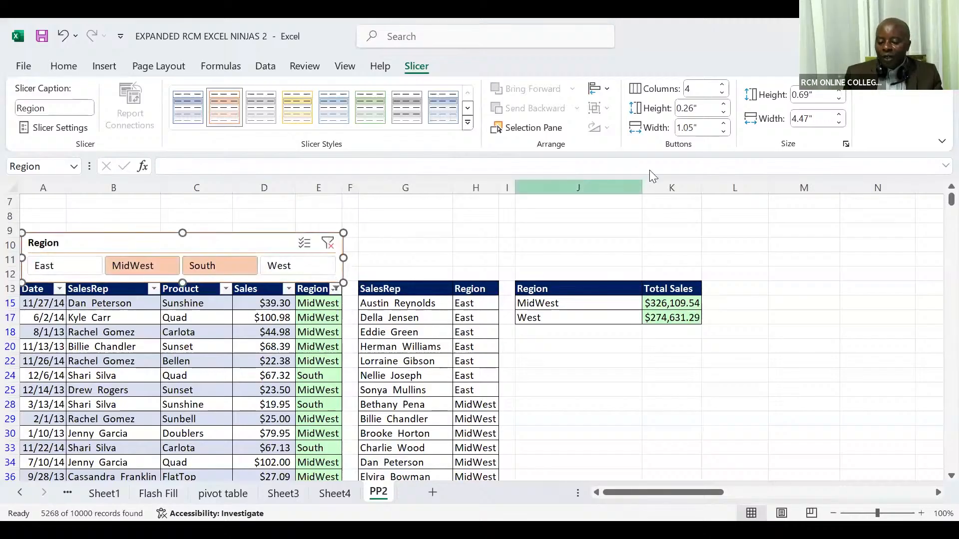
# Set the Region slicer's button height to 0.2 inches and its overall height to 0.6 inches.
pyautogui.click(724, 114)
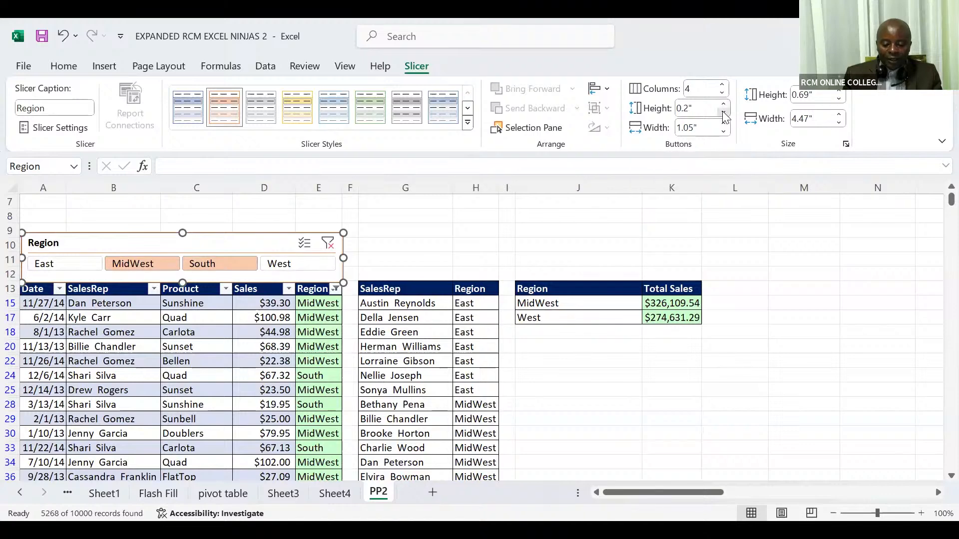
pyautogui.click(723, 116)
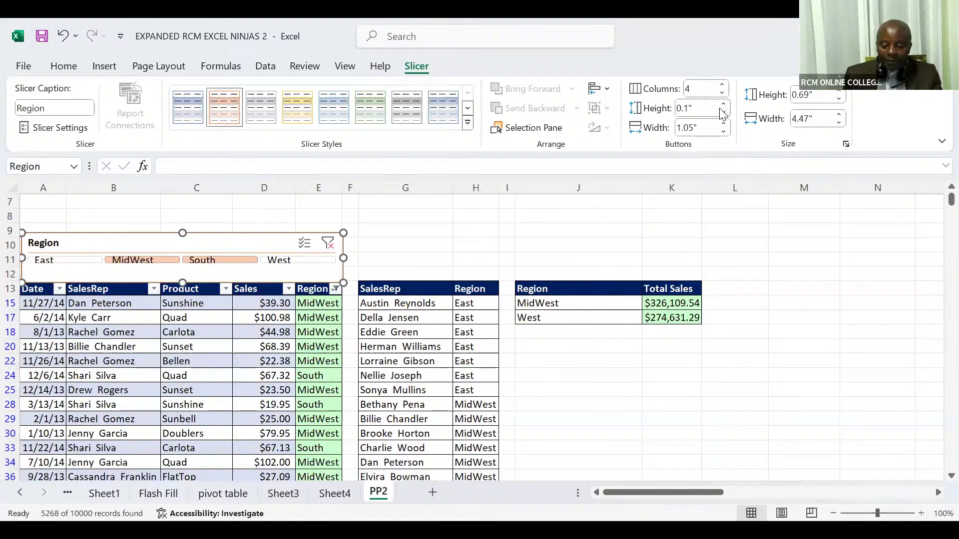
pyautogui.click(724, 104)
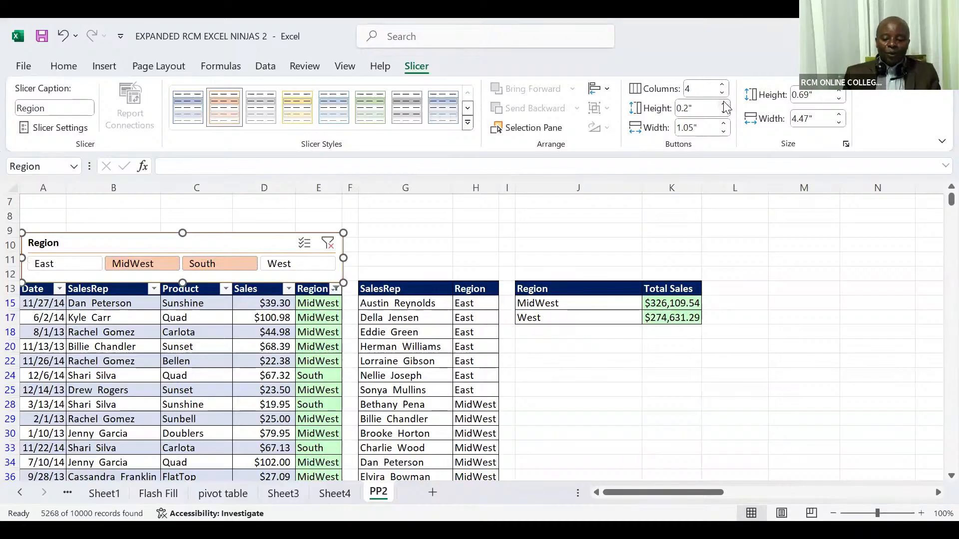
pyautogui.click(839, 103)
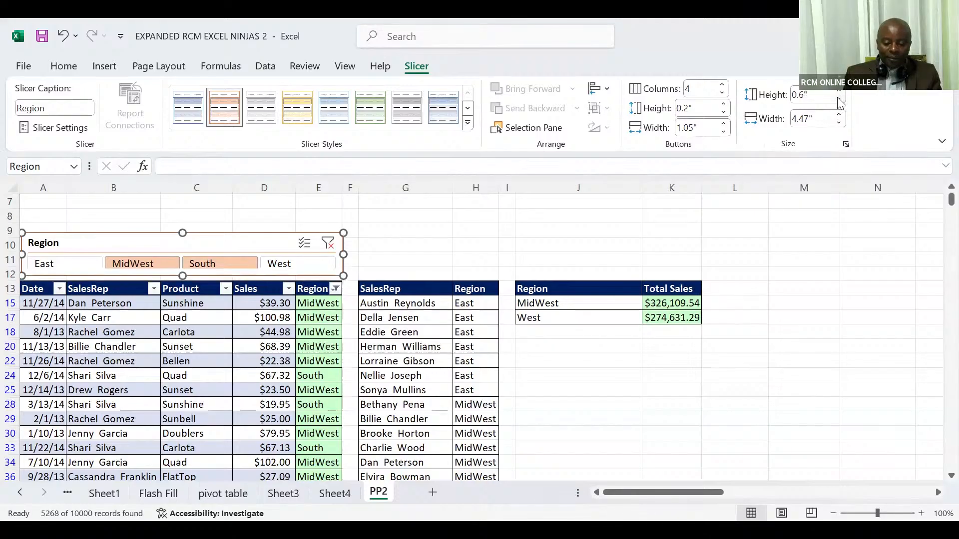
pyautogui.click(839, 102)
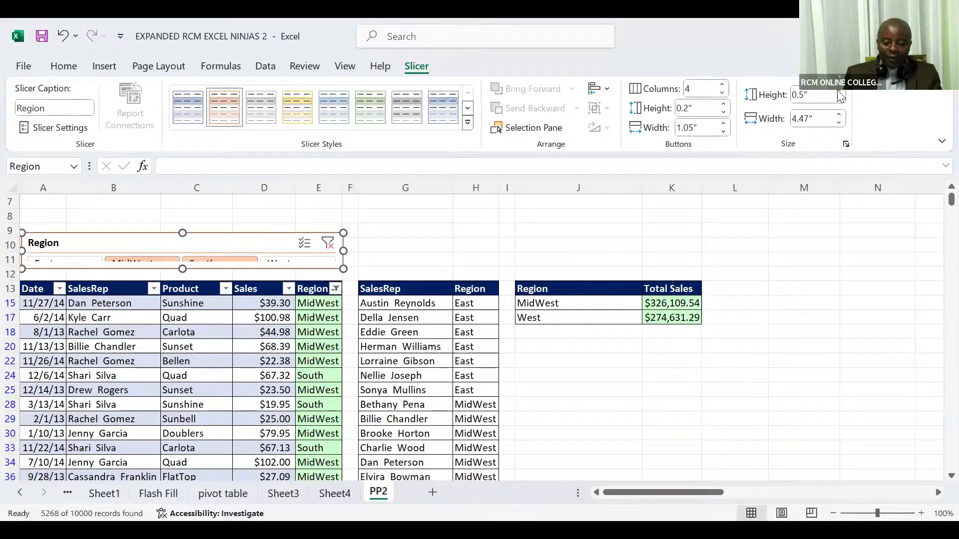
pyautogui.click(840, 91)
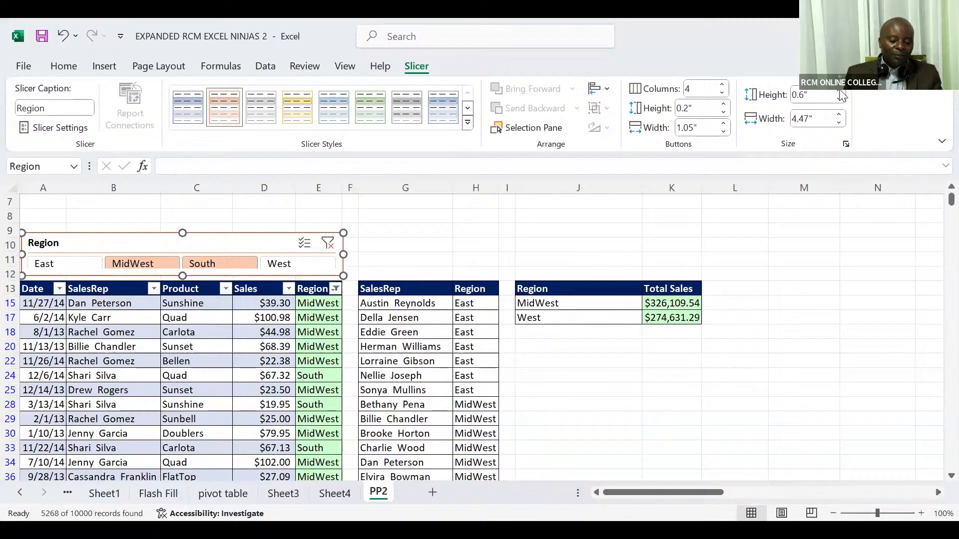
# Filter the sales table with the Region slicer by East, MidWest, South and West in turn, ending on West.
pyautogui.click(68, 260)
pyautogui.click(122, 264)
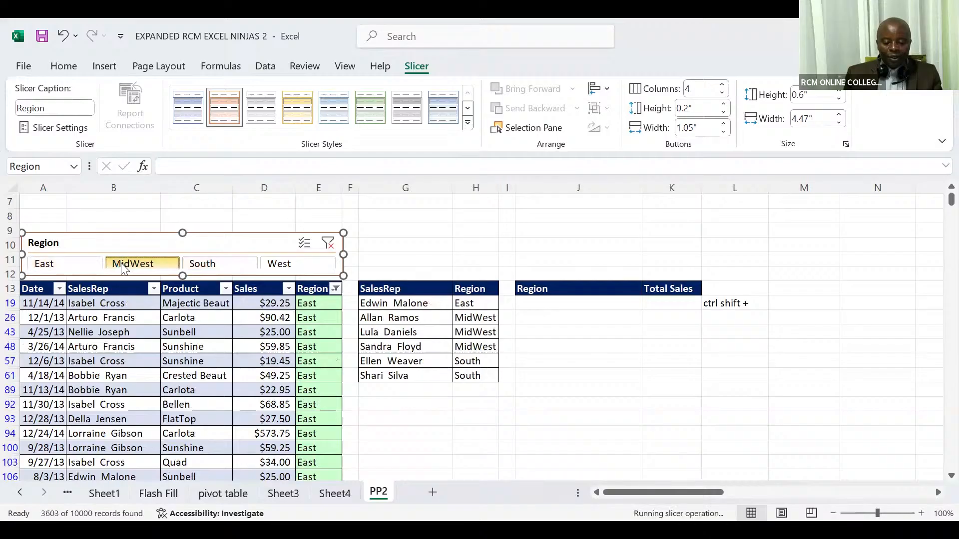
pyautogui.click(196, 264)
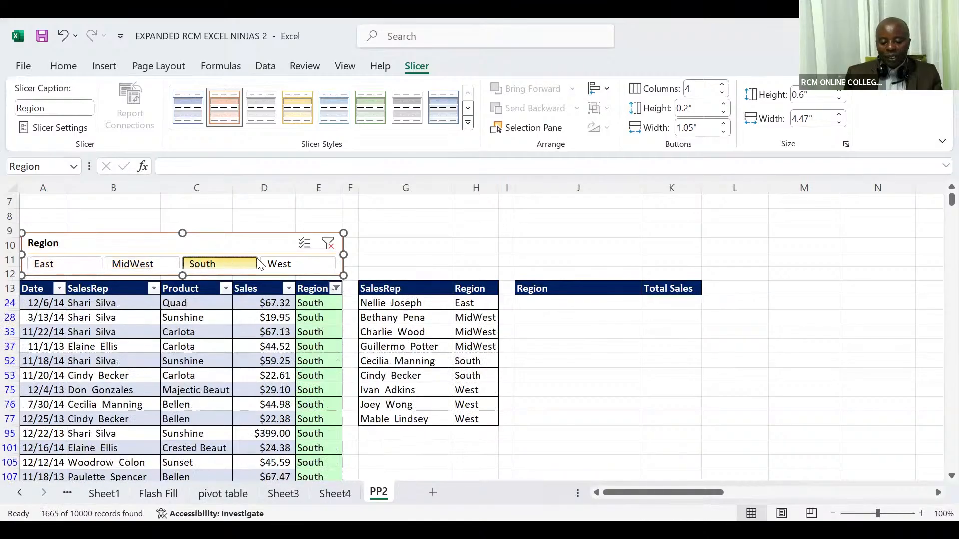
pyautogui.click(278, 264)
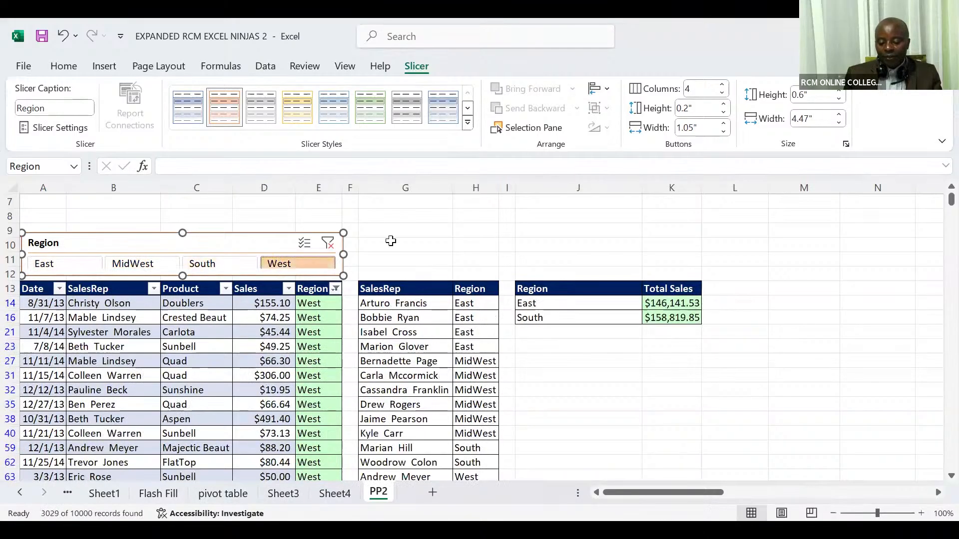
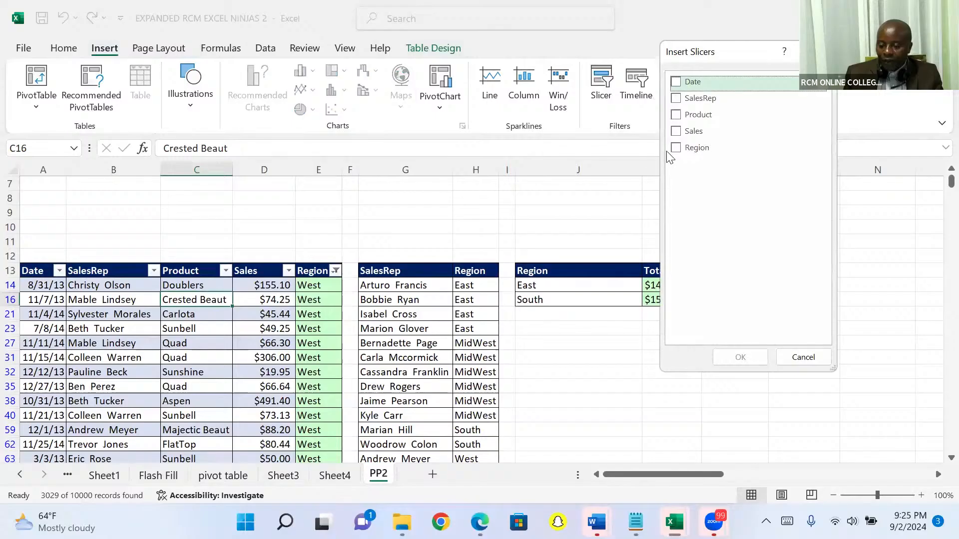
# Insert a slicer for the Region field of the sales table.
pyautogui.click(677, 149)
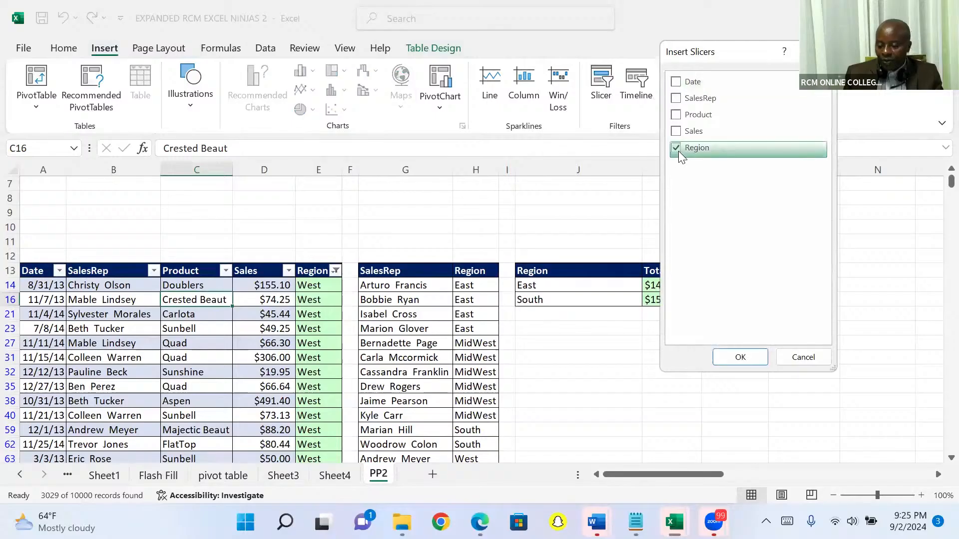
pyautogui.click(744, 358)
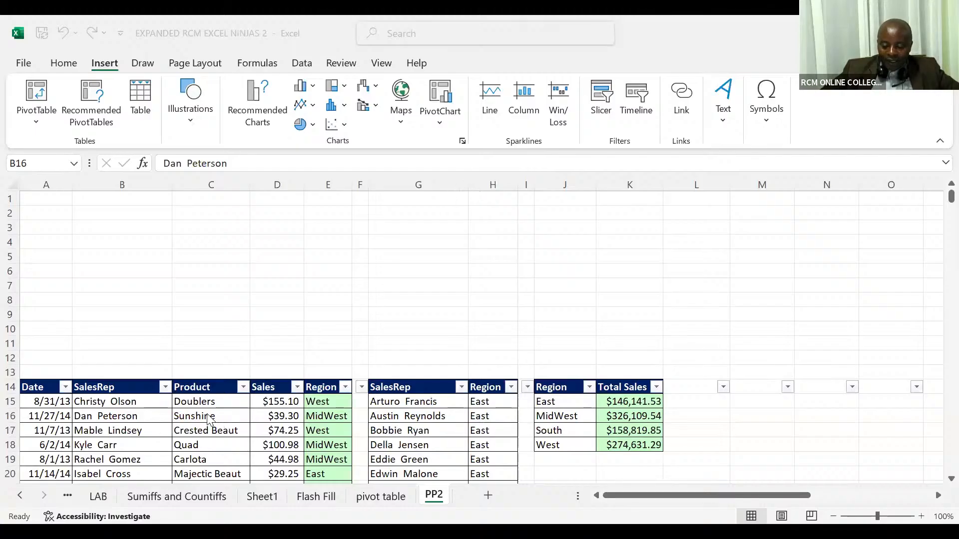
# Try to insert a slicer for the sales data on sheet PP2 from cell B18, and dismiss the existing connections list.
pyautogui.hotkey('alt', 'Tab')
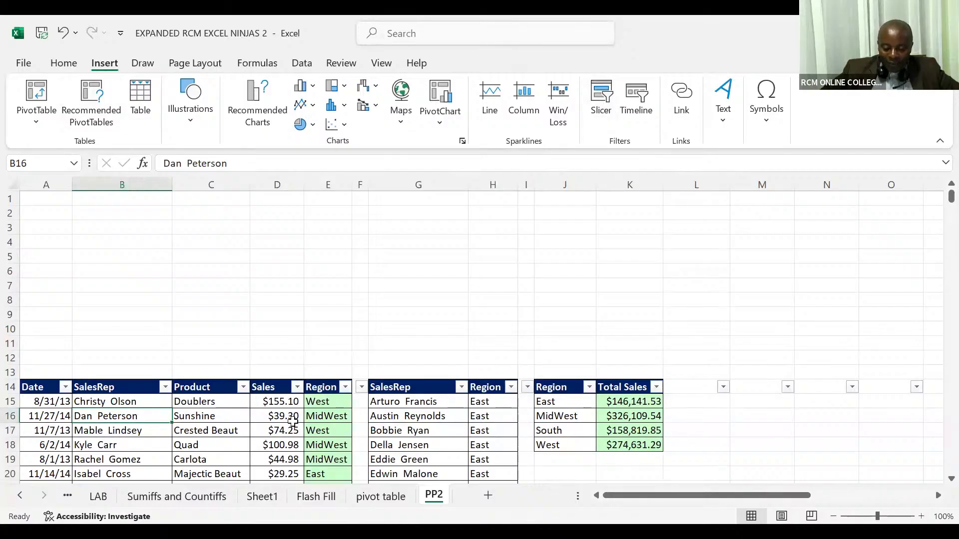
pyautogui.click(169, 427)
pyautogui.click(129, 449)
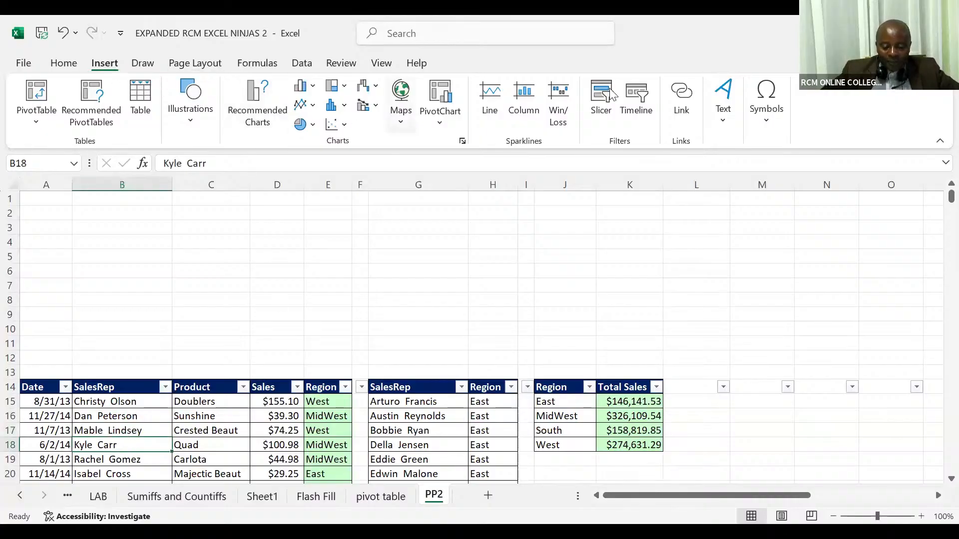
pyautogui.click(601, 103)
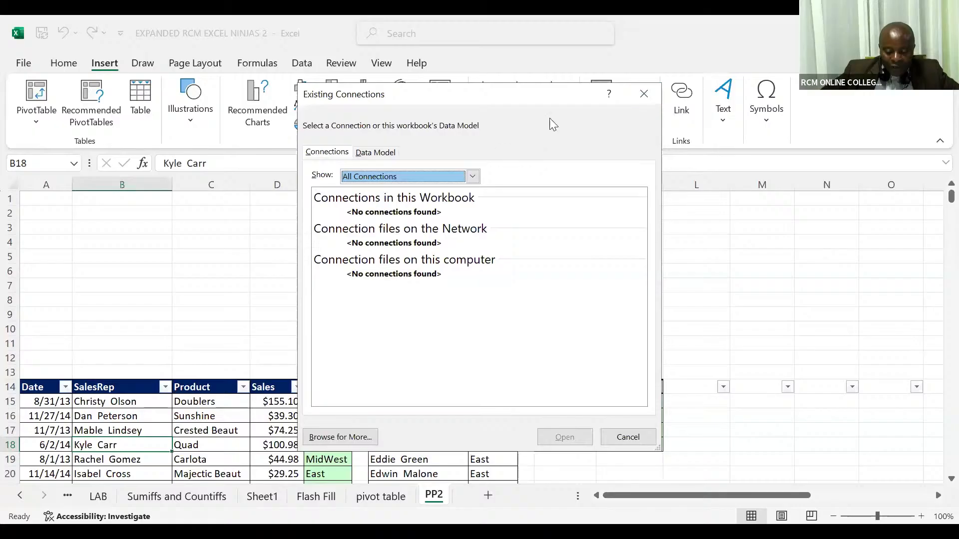
pyautogui.click(645, 97)
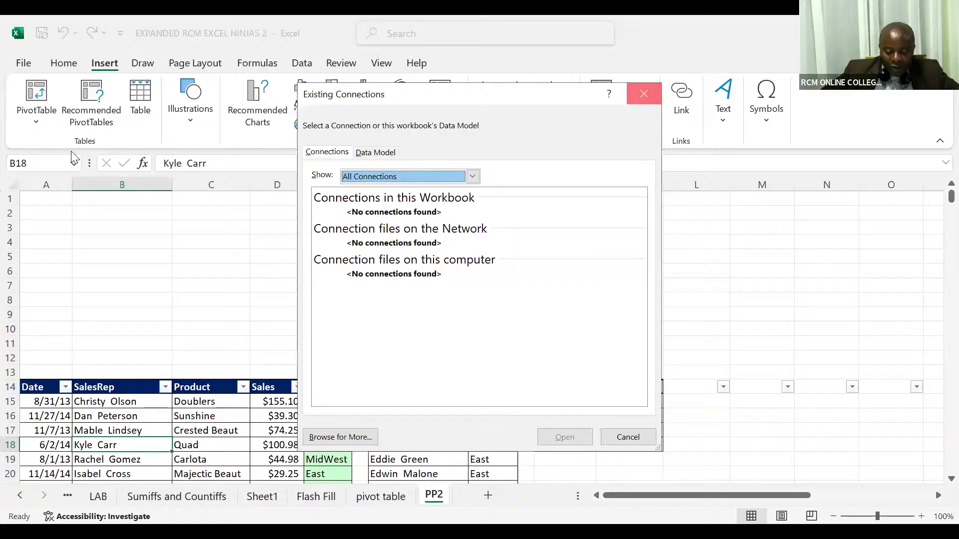
# Try again to insert a slicer for the sales data with Product cell C16 selected, and dismiss the connections list.
pyautogui.click(58, 62)
pyautogui.click(181, 300)
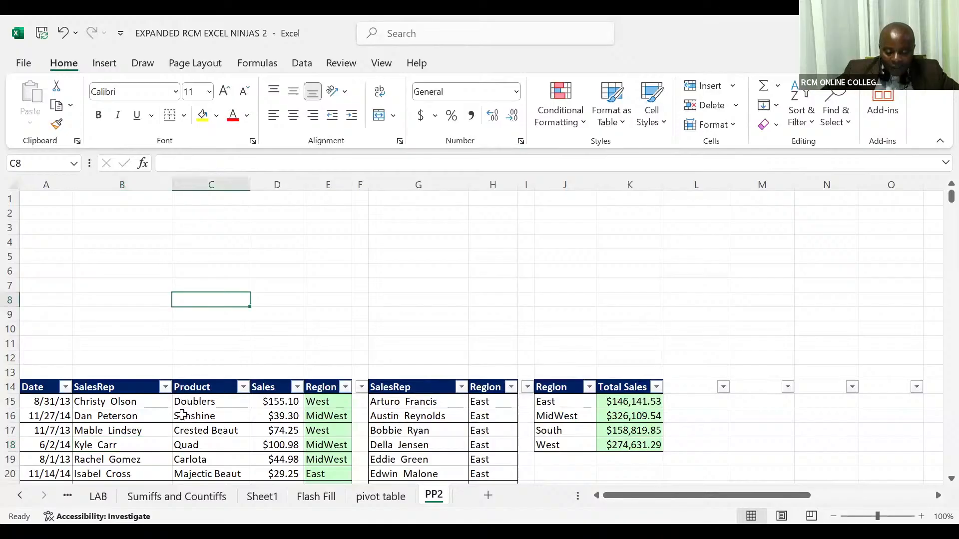
pyautogui.click(188, 416)
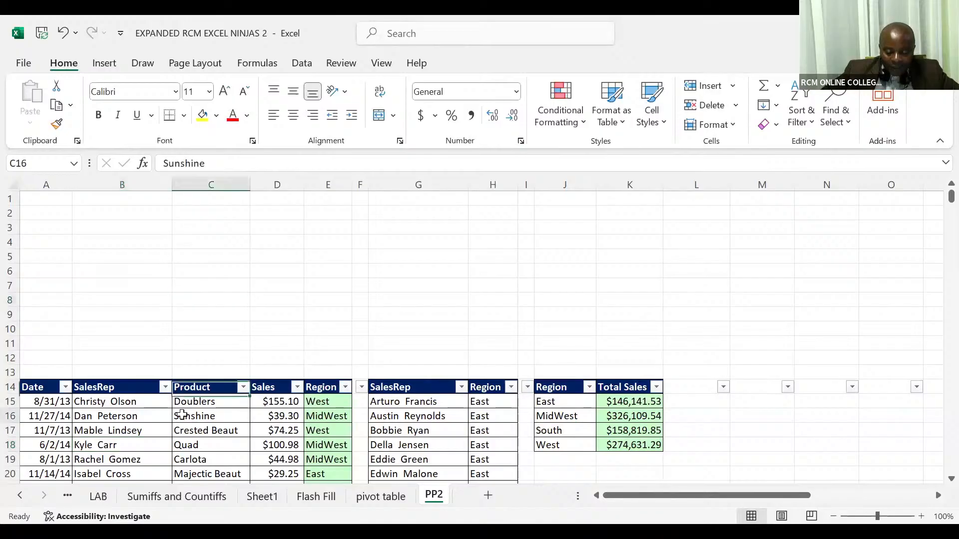
pyautogui.click(104, 64)
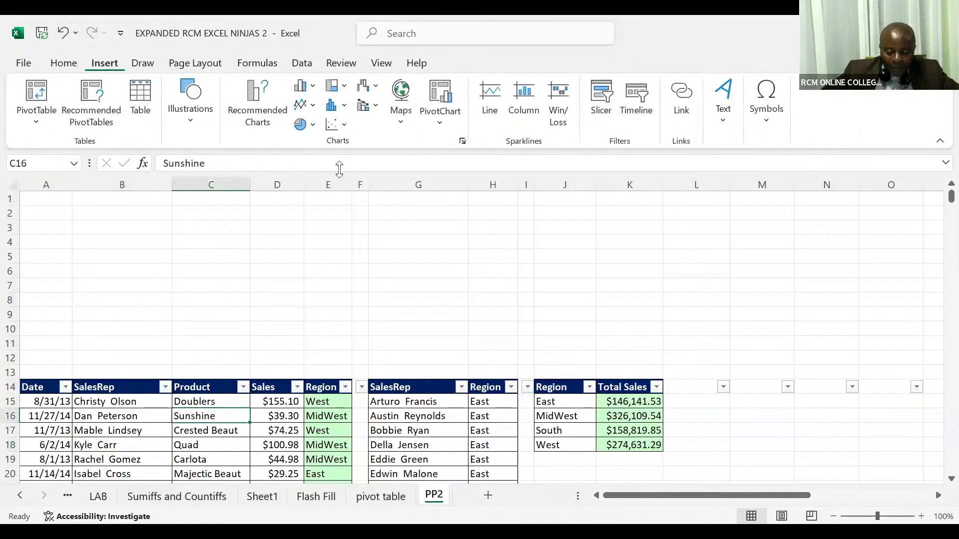
pyautogui.click(595, 104)
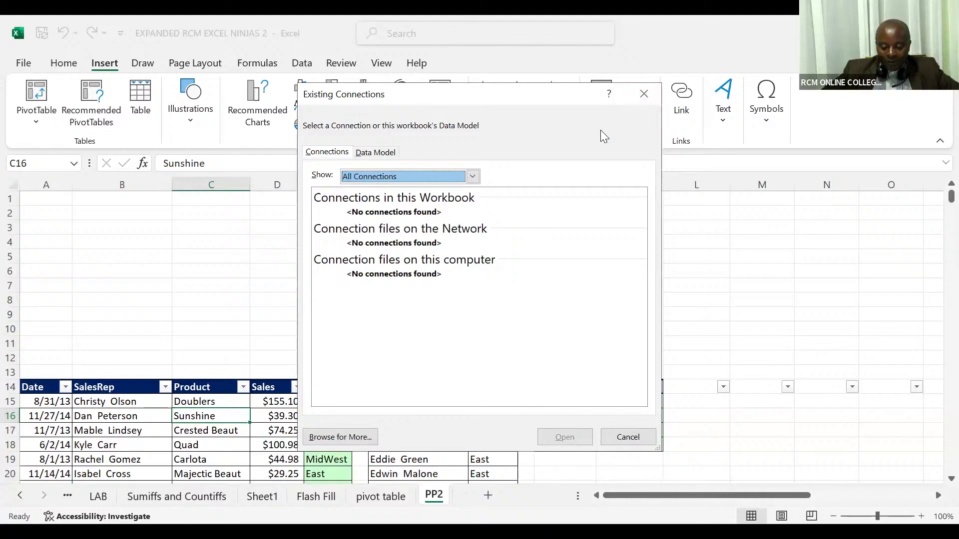
pyautogui.click(641, 102)
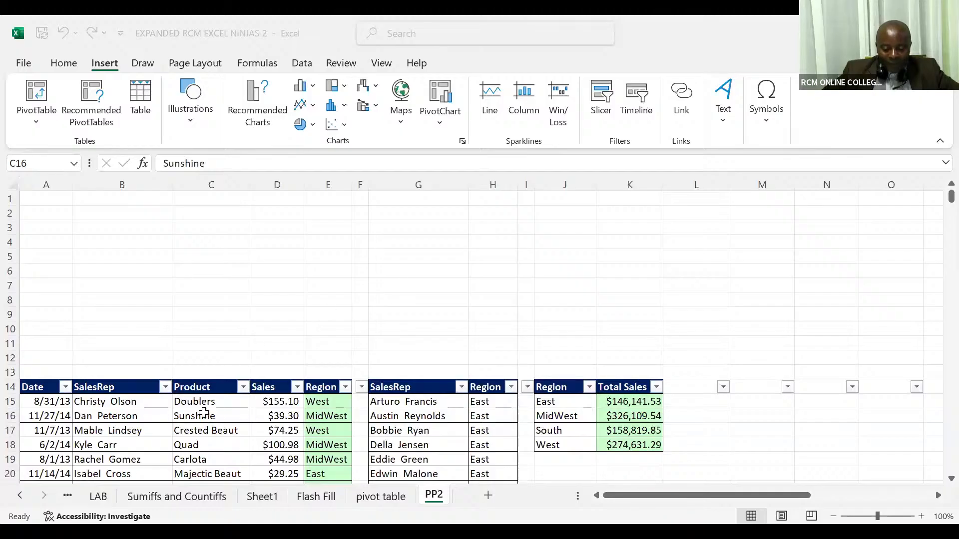
pyautogui.click(204, 412)
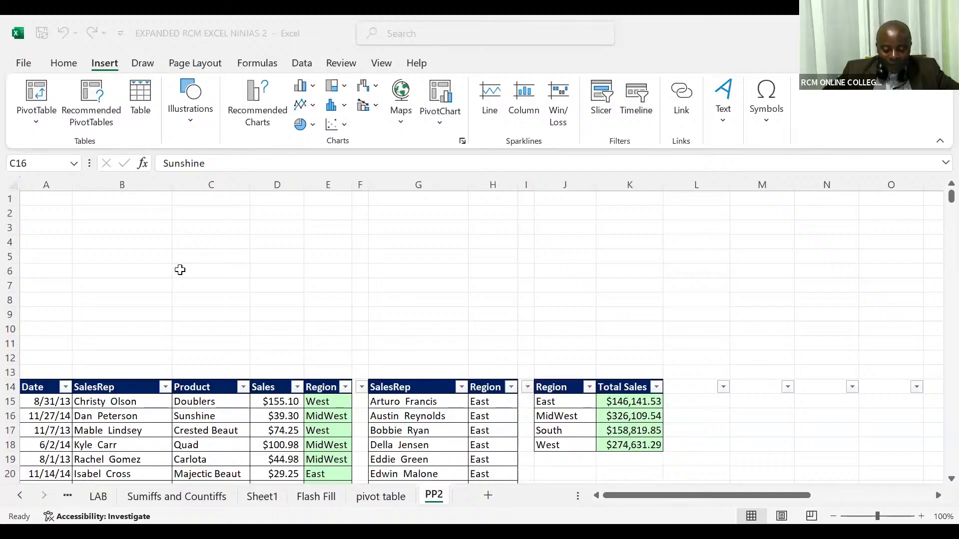
pyautogui.click(69, 69)
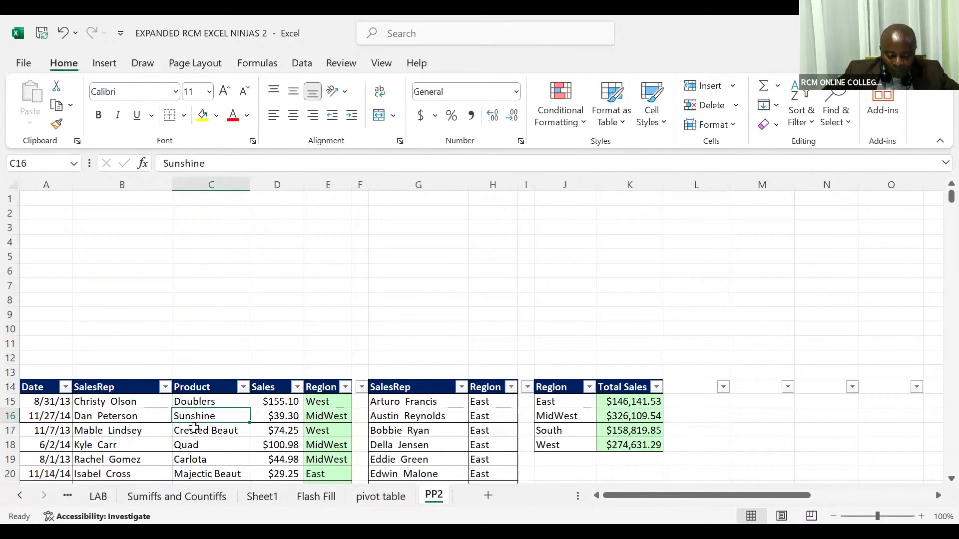
pyautogui.click(194, 428)
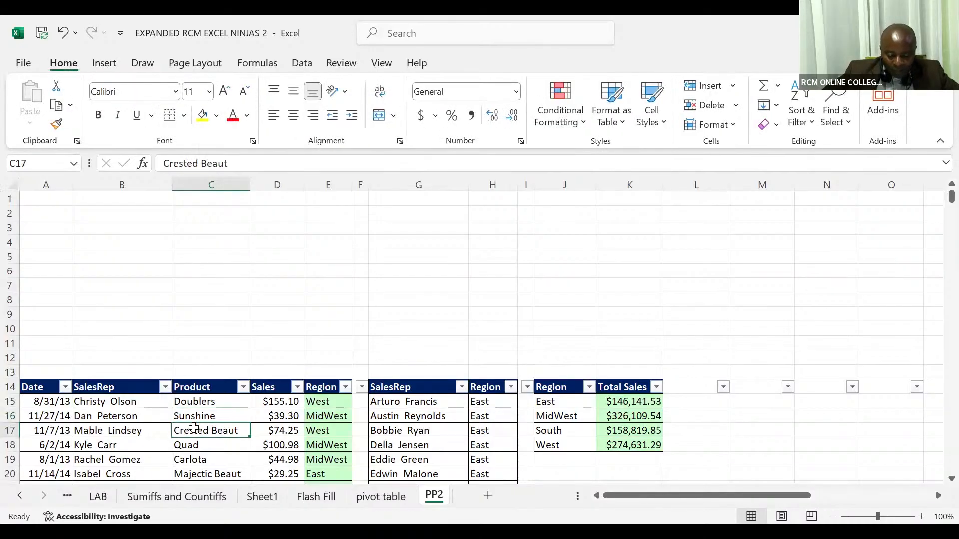
pyautogui.click(108, 64)
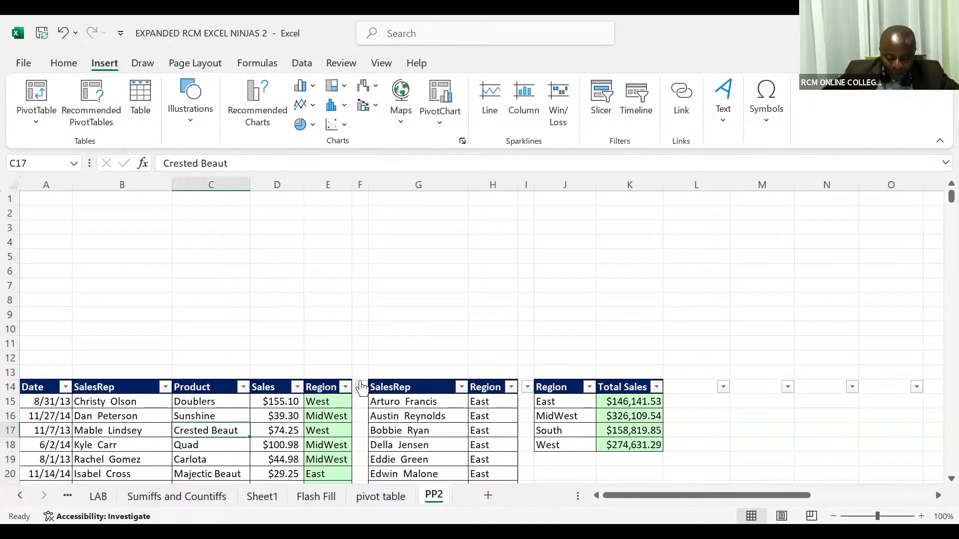
# Delete the blank column F between the sales data and the SalesRep lookup list, and select cell C16.
pyautogui.click(363, 180)
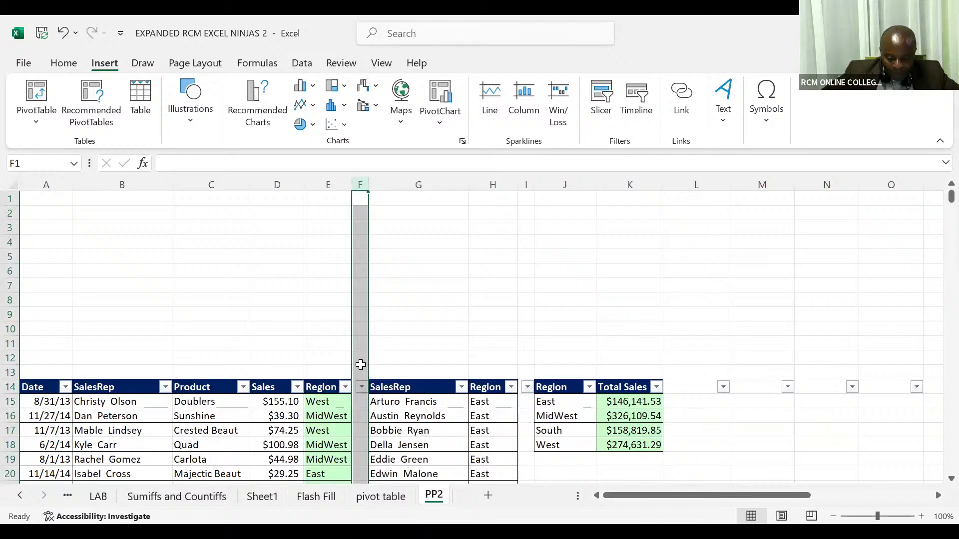
pyautogui.rightClick(361, 365)
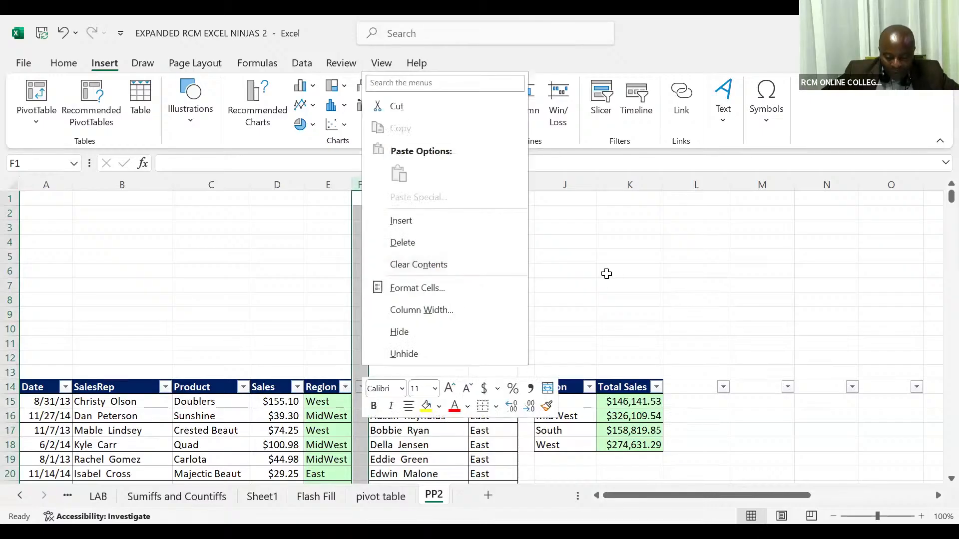
pyautogui.press('Escape')
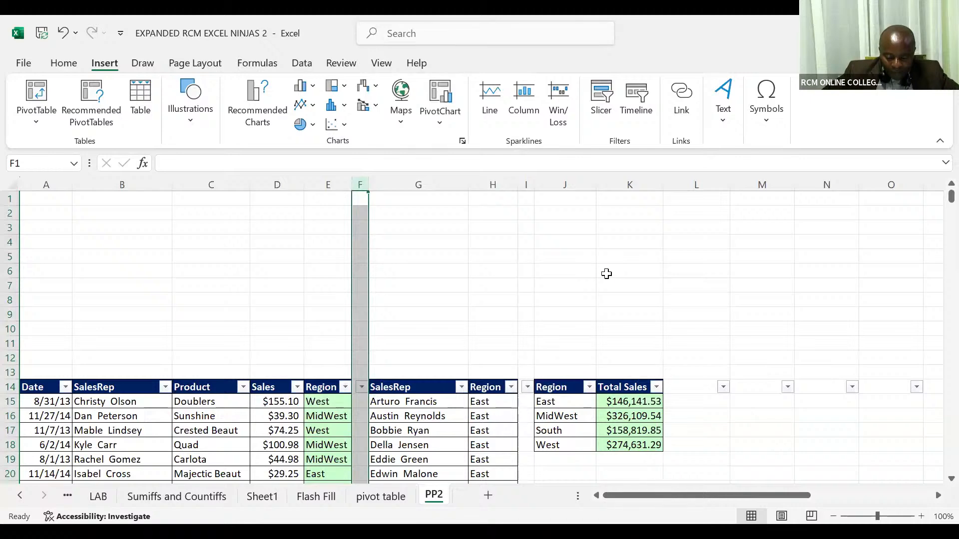
pyautogui.hotkey('ctrl', '-')
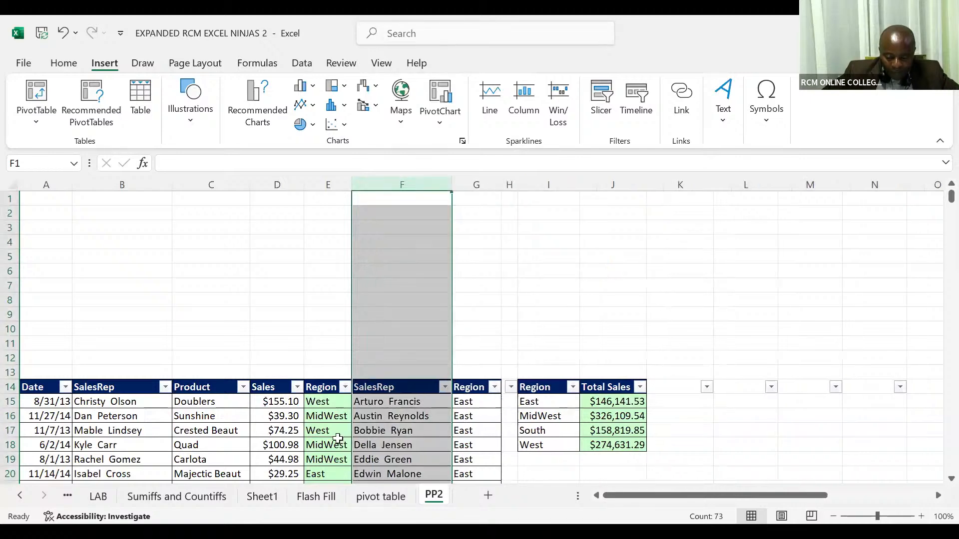
pyautogui.click(338, 440)
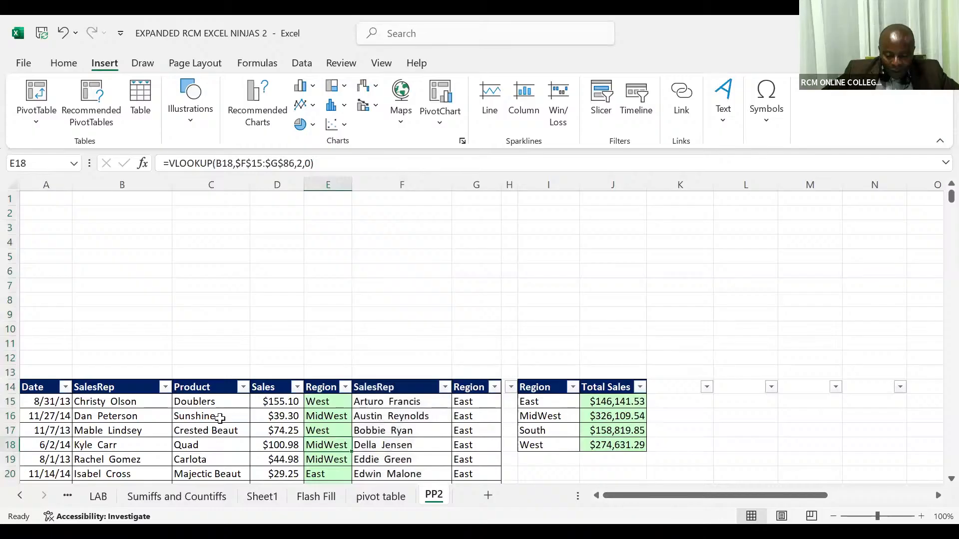
pyautogui.click(219, 418)
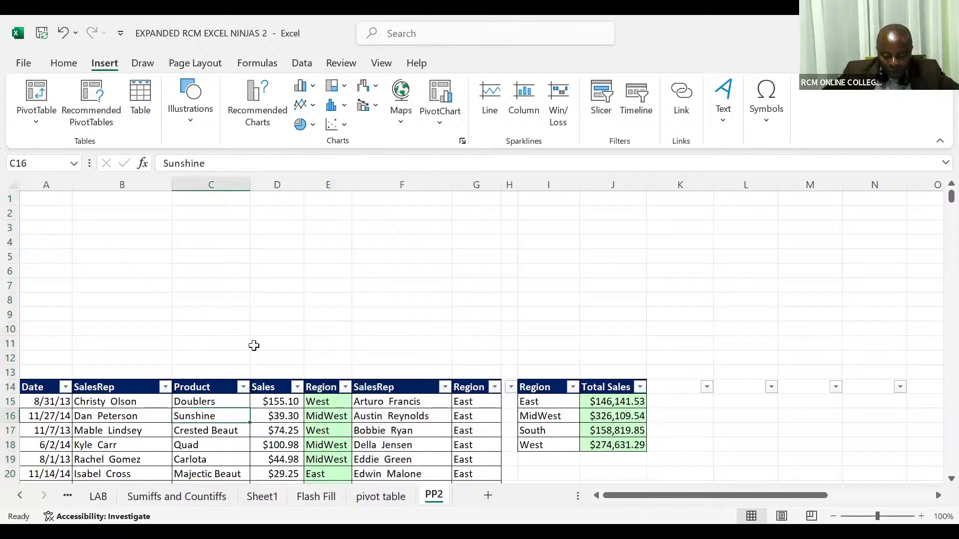
# Insert a new column F before the SalesRep lookup list to separate it from the sales data.
pyautogui.click(404, 184)
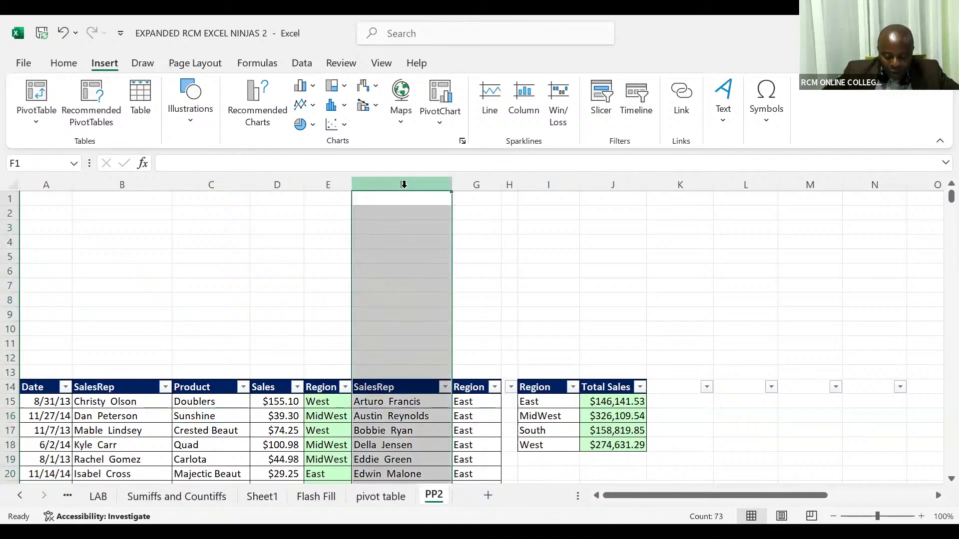
pyautogui.hotkey('ctrl', 'shift', '+')
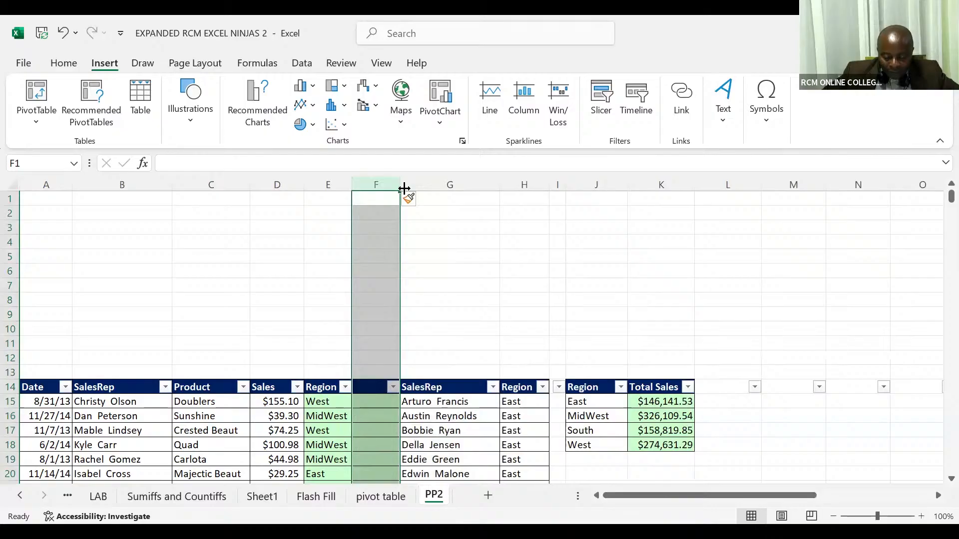
pyautogui.click(373, 401)
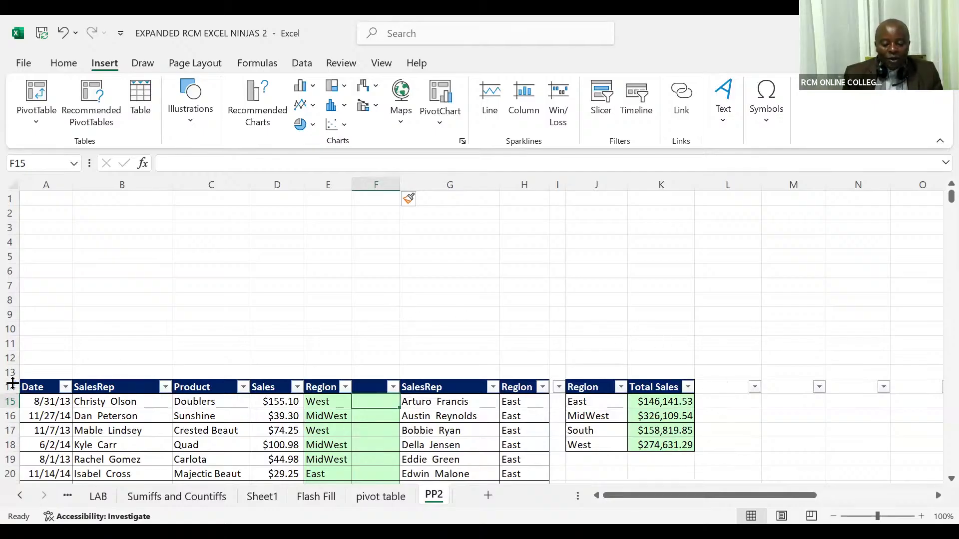
# Select header row 14 to point it out, and close the workbook without saving the changes.
pyautogui.click(10, 387)
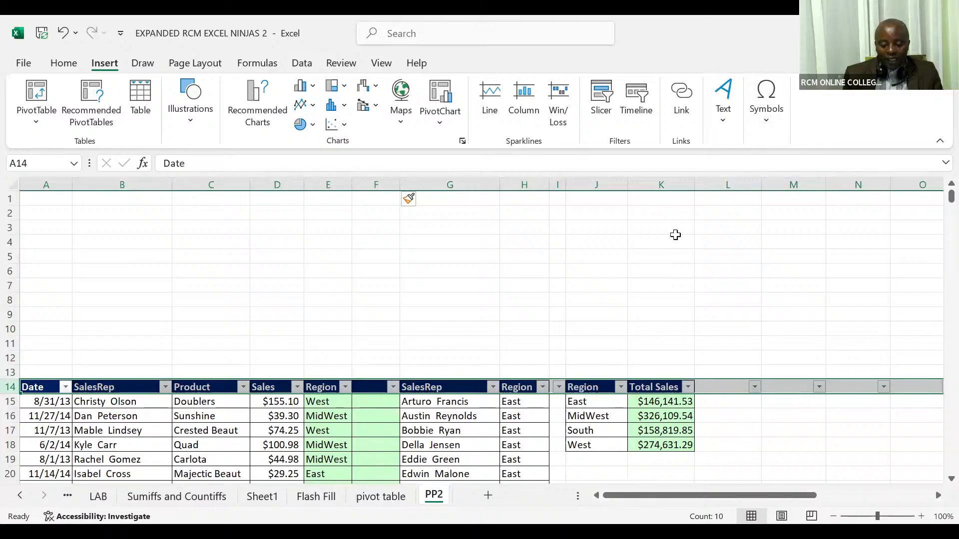
pyautogui.click(676, 235)
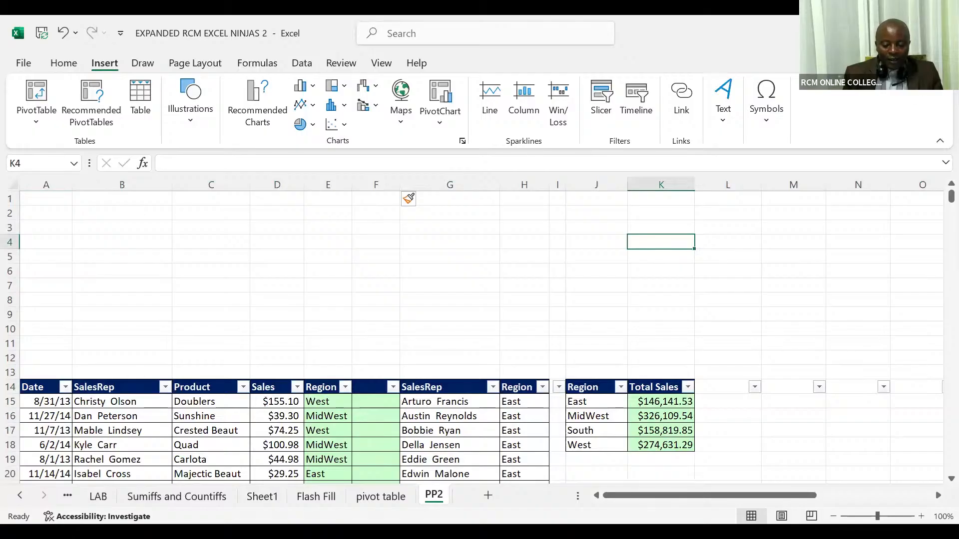
pyautogui.hotkey('ctrl', 'w')
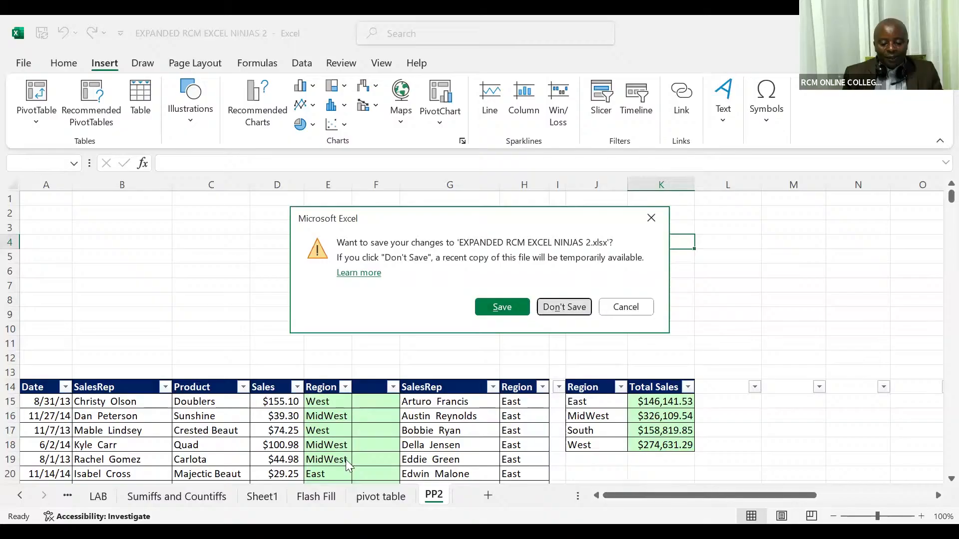
pyautogui.click(559, 309)
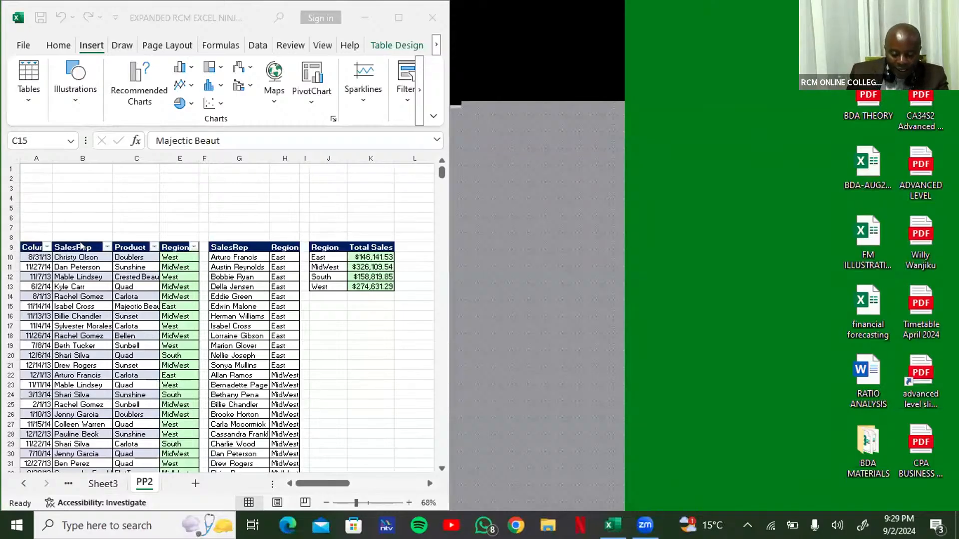
# Widen the workbook window and insert a Region slicer for the sales table on sheet PP2.
pyautogui.click(111, 310)
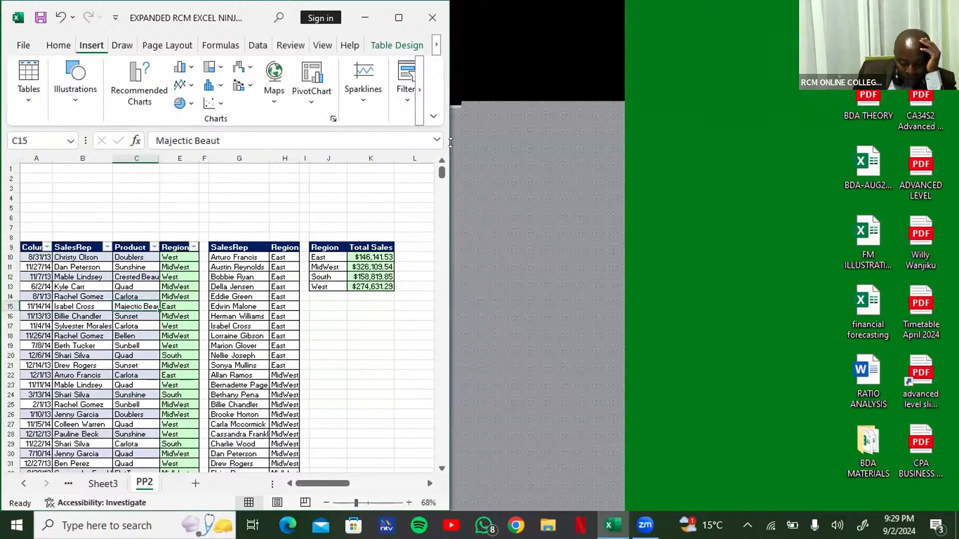
pyautogui.moveTo(450, 143); pyautogui.dragTo(735, 143)
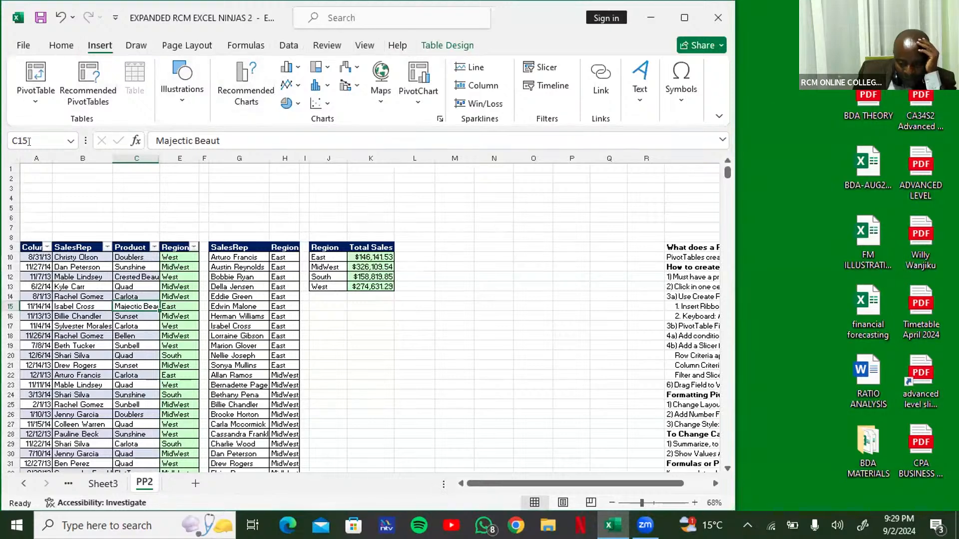
pyautogui.click(541, 67)
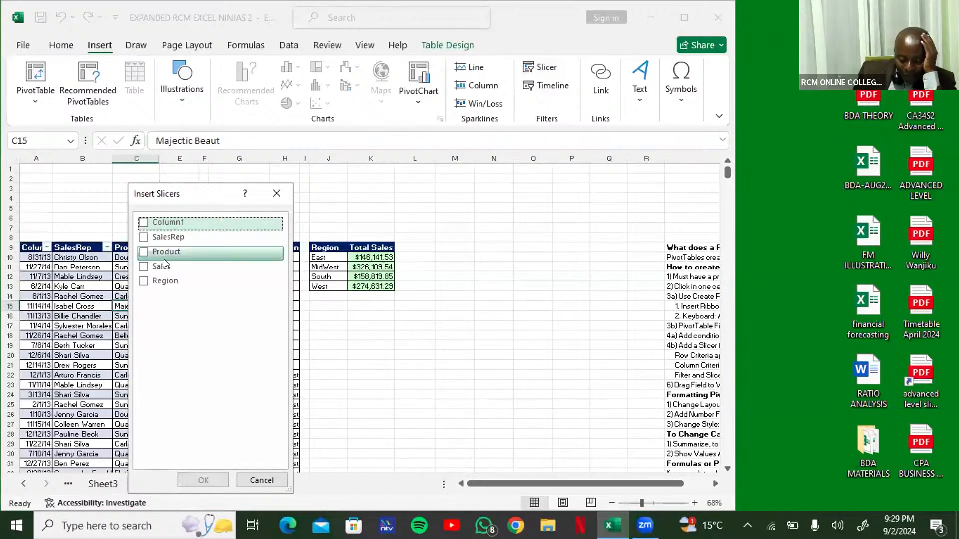
pyautogui.click(143, 282)
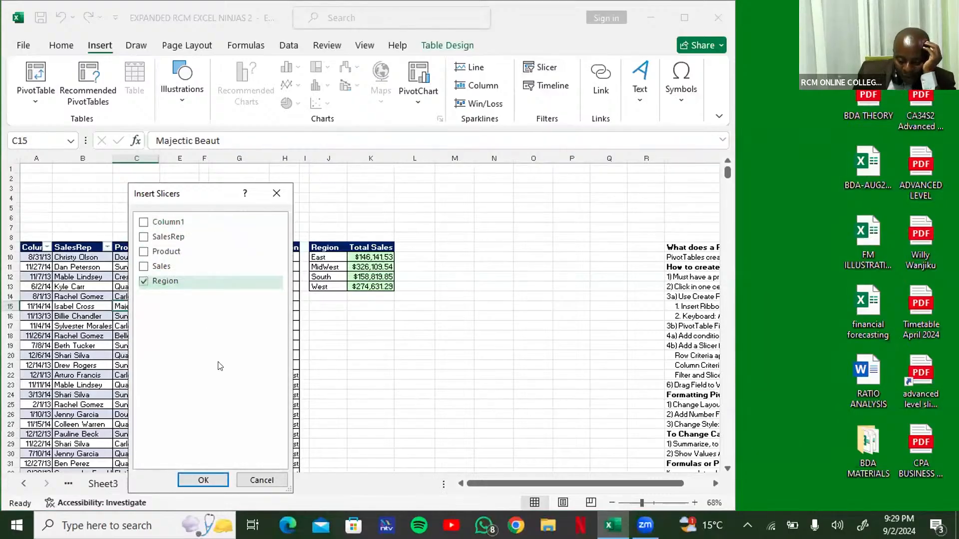
pyautogui.click(210, 480)
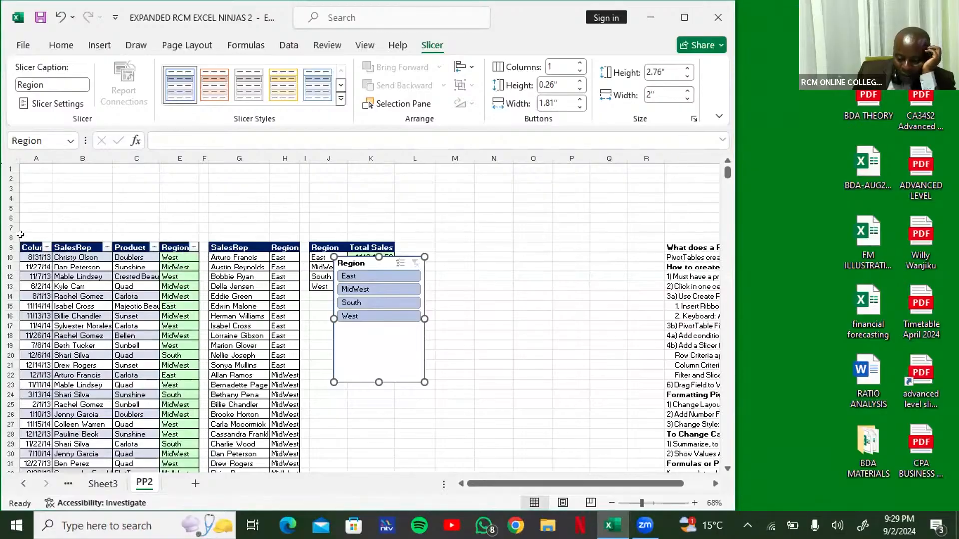
# Arrange the Region slicer in 4 columns and resize it to about 4" wide and 0.99" high.
pyautogui.click(580, 62)
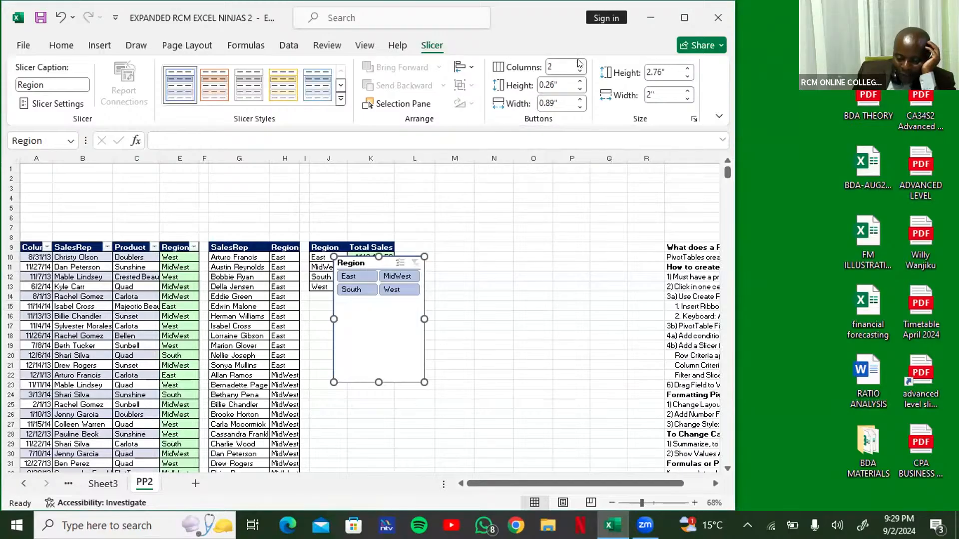
pyautogui.click(579, 63)
pyautogui.click(579, 63)
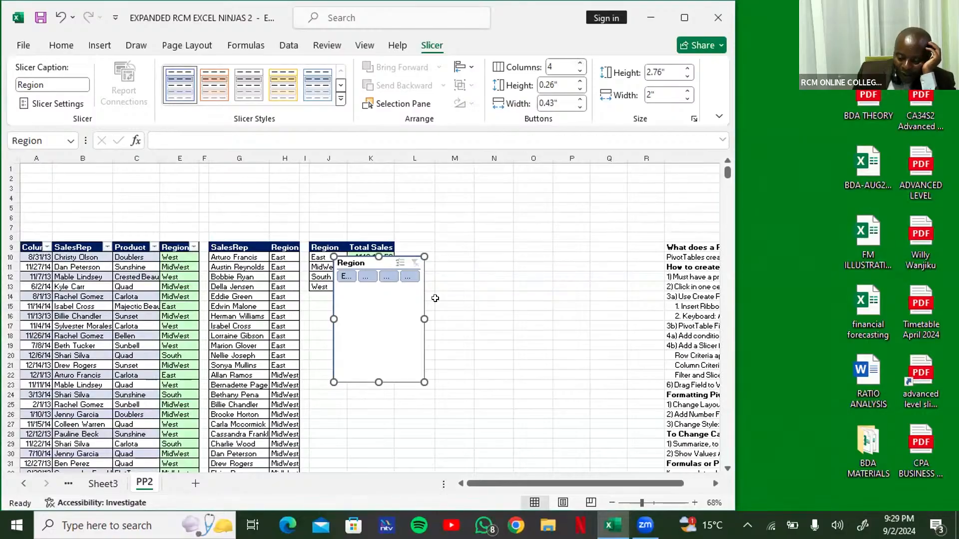
pyautogui.moveTo(424, 318); pyautogui.dragTo(515, 318)
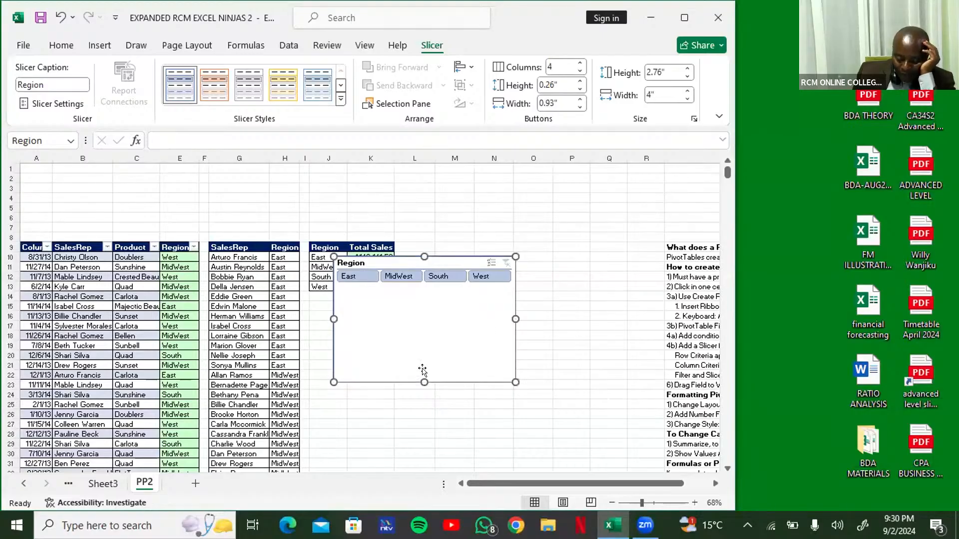
pyautogui.moveTo(426, 357); pyautogui.dragTo(431, 302)
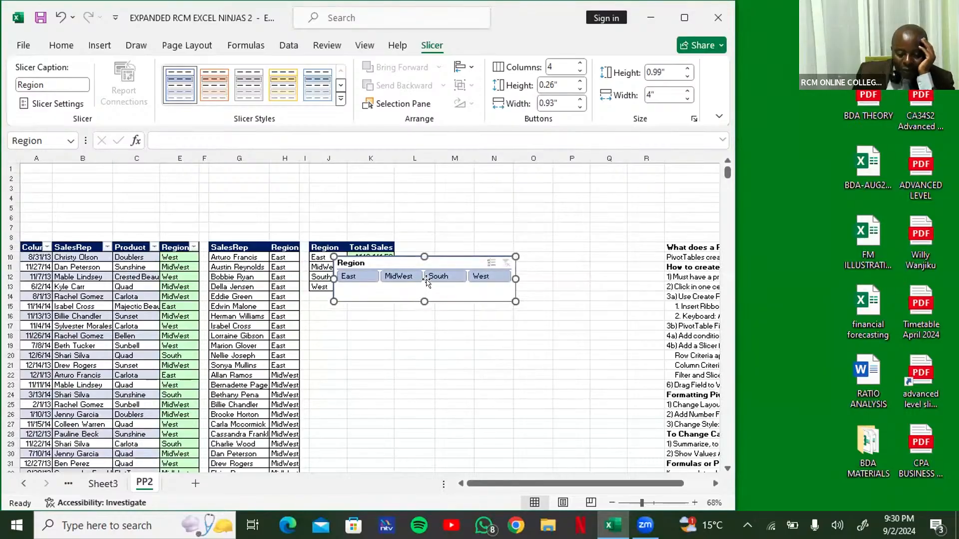
# Move the Region slicer into the empty rows above the sales table and trim its width to about 3.91".
pyautogui.moveTo(403, 263); pyautogui.dragTo(123, 220)
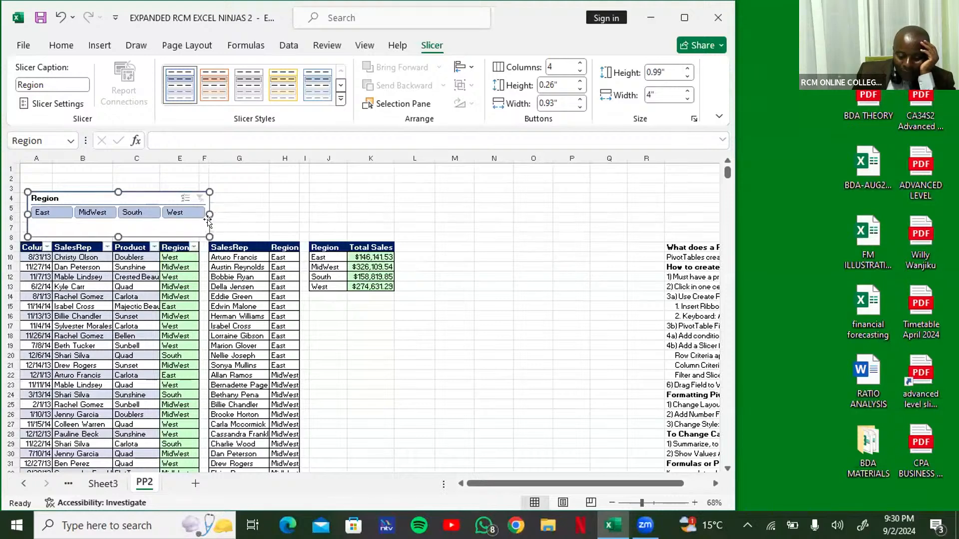
pyautogui.moveTo(204, 209)
pyautogui.mouseDown()
pyautogui.moveTo(299, 216)
pyautogui.moveTo(200, 215)
pyautogui.mouseUp()
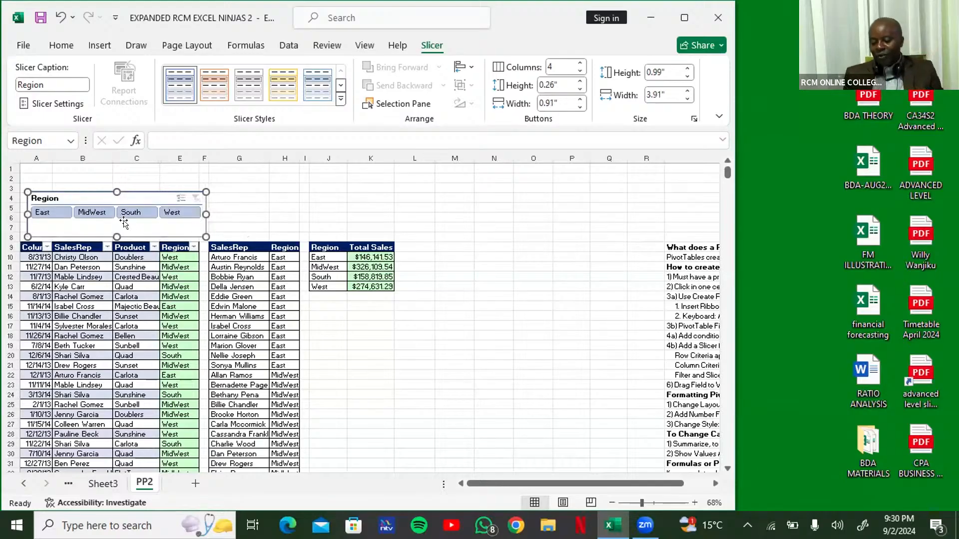
pyautogui.moveTo(116, 234); pyautogui.dragTo(121, 227)
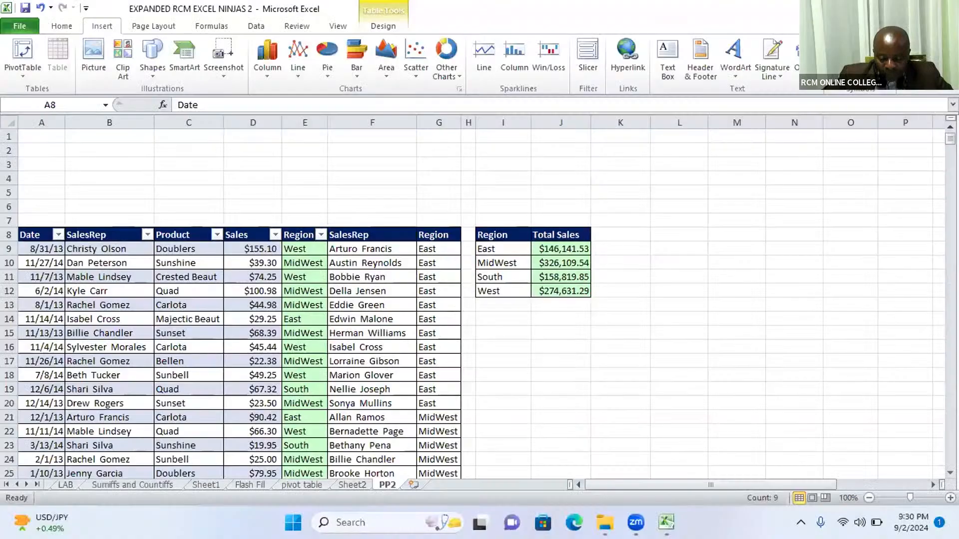
pyautogui.moveTo(667, 522)
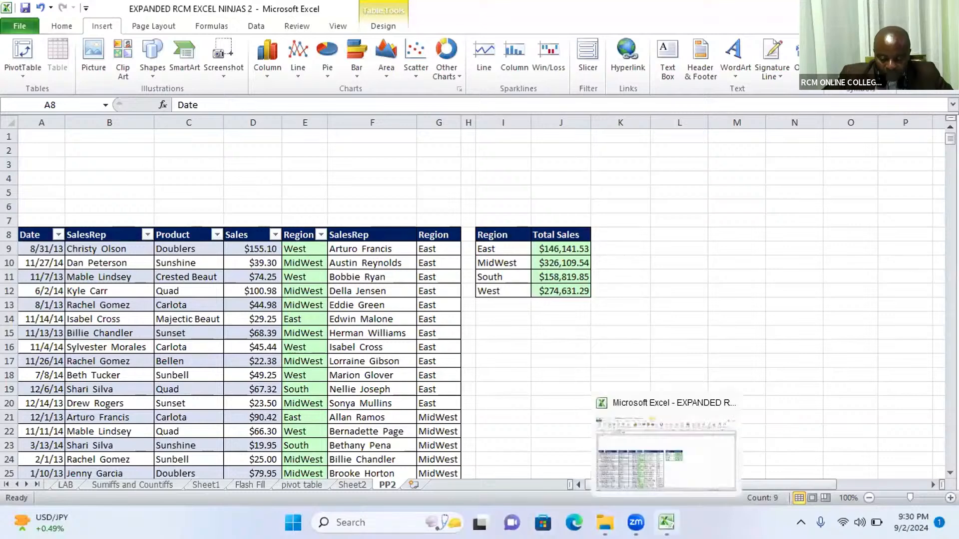
pyautogui.click(667, 522)
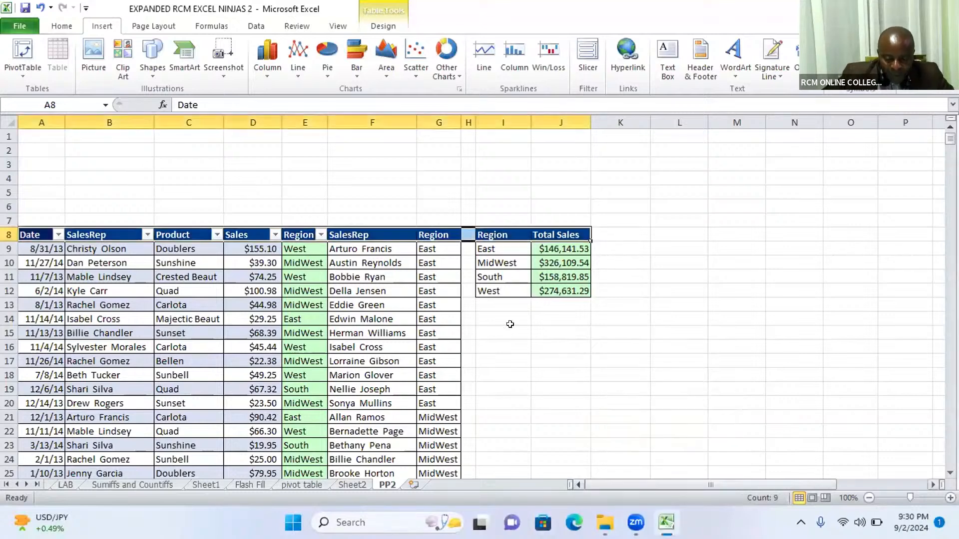
pyautogui.click(166, 319)
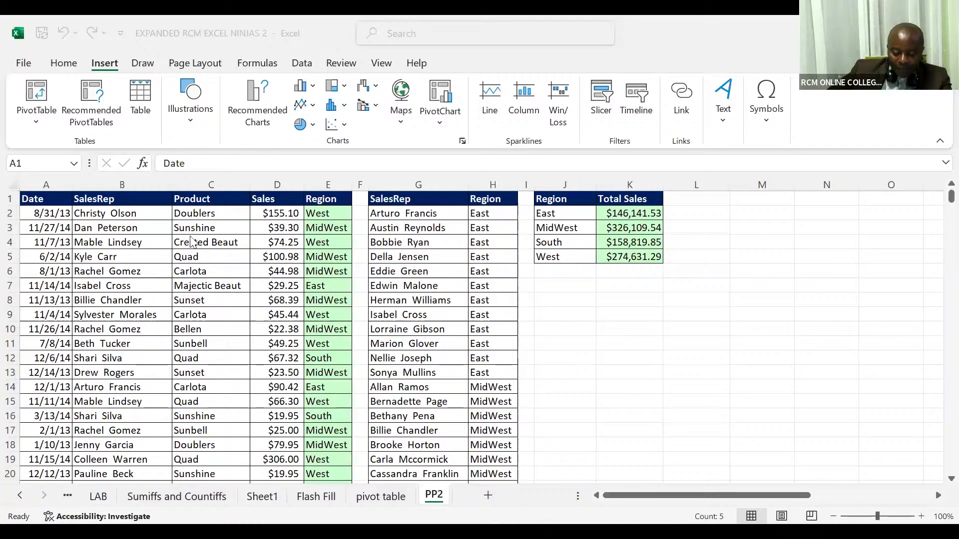
# Convert the sales data range A1:E10001 on sheet PP2 into a table with headers.
pyautogui.click(189, 235)
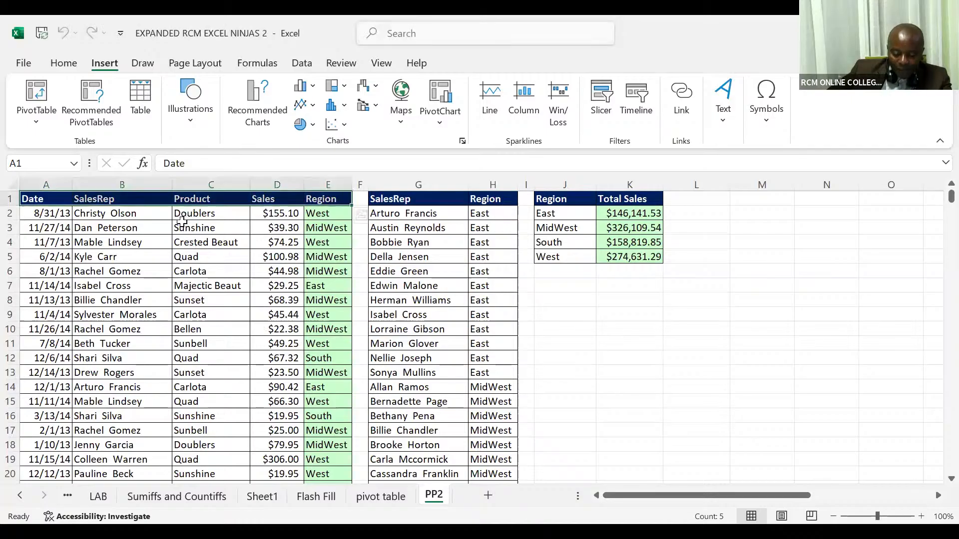
pyautogui.click(182, 223)
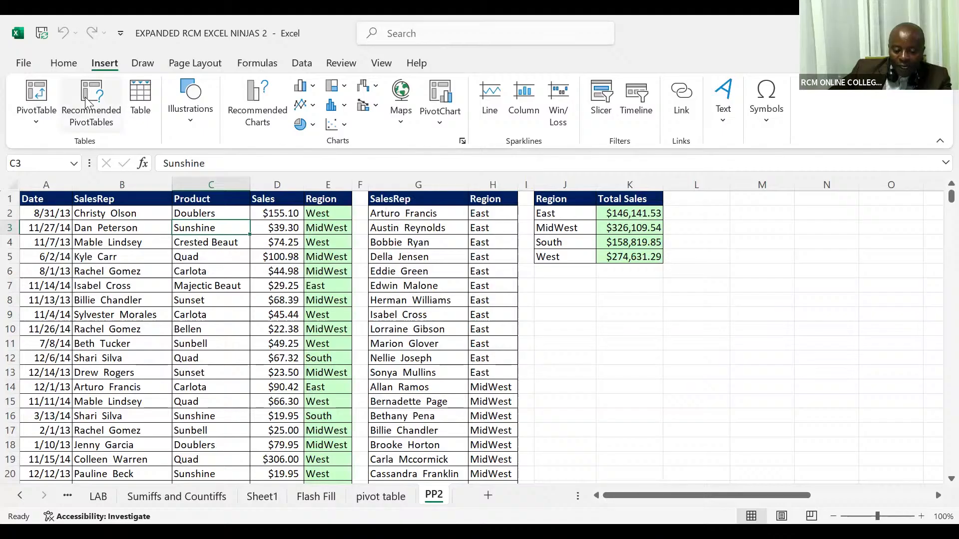
pyautogui.click(141, 104)
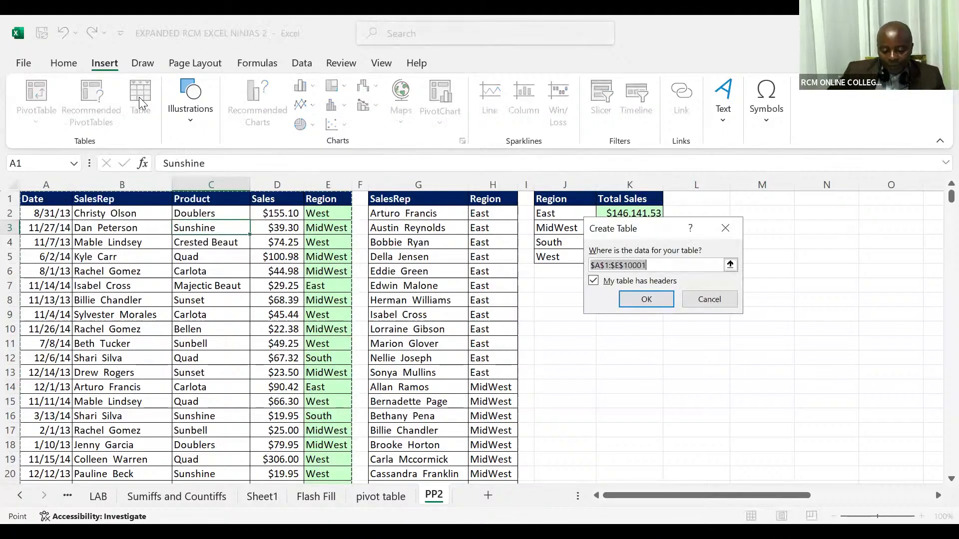
pyautogui.click(626, 300)
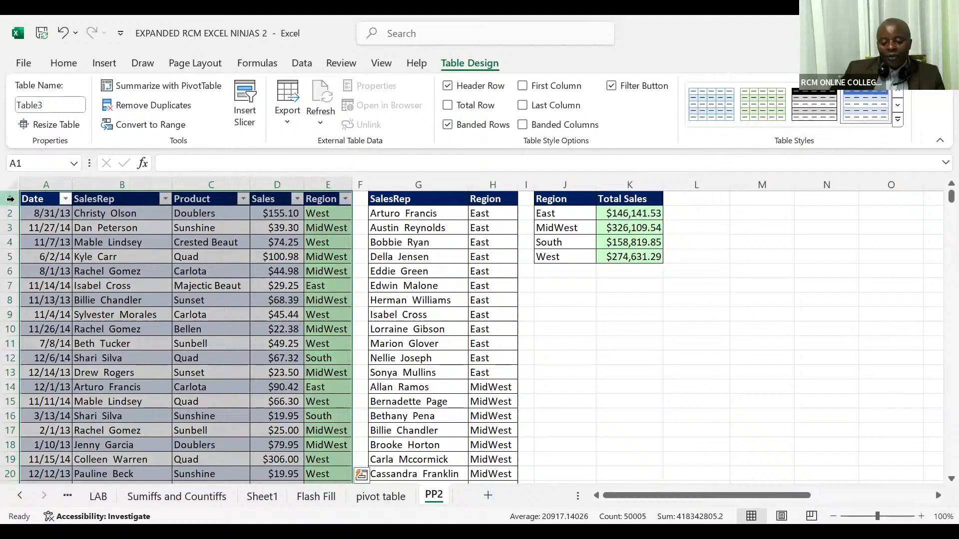
# Point out header row 1, and insert a Region slicer for the sales table with Product cell C3 selected.
pyautogui.click(10, 199)
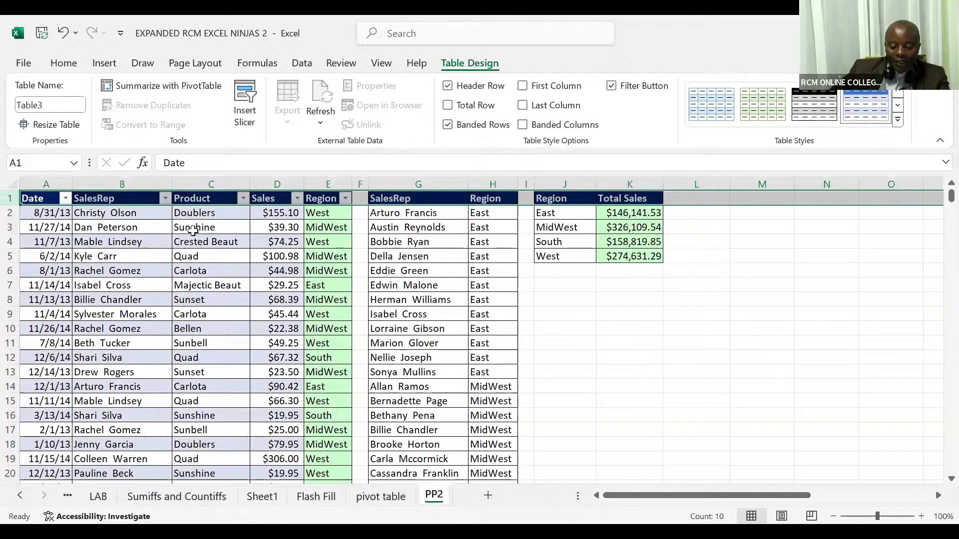
pyautogui.click(189, 233)
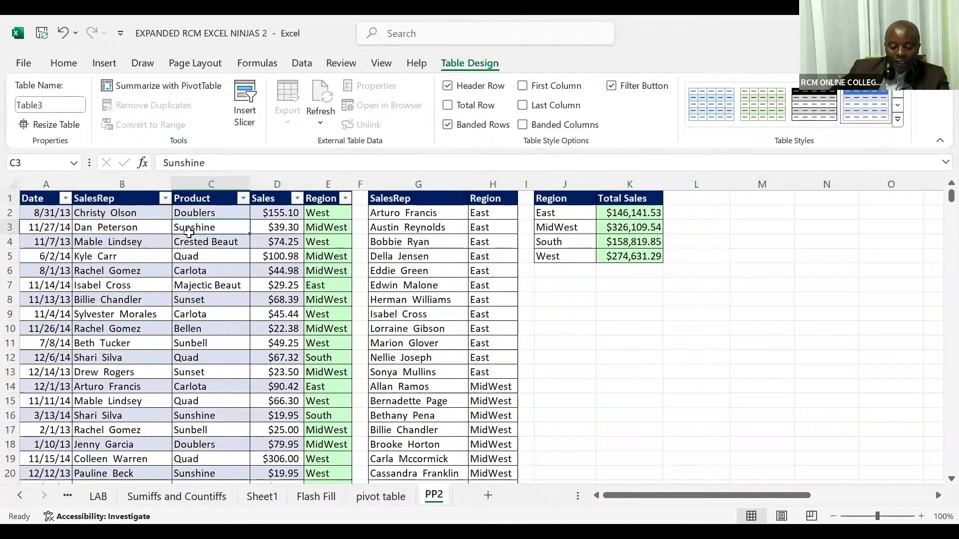
pyautogui.click(113, 67)
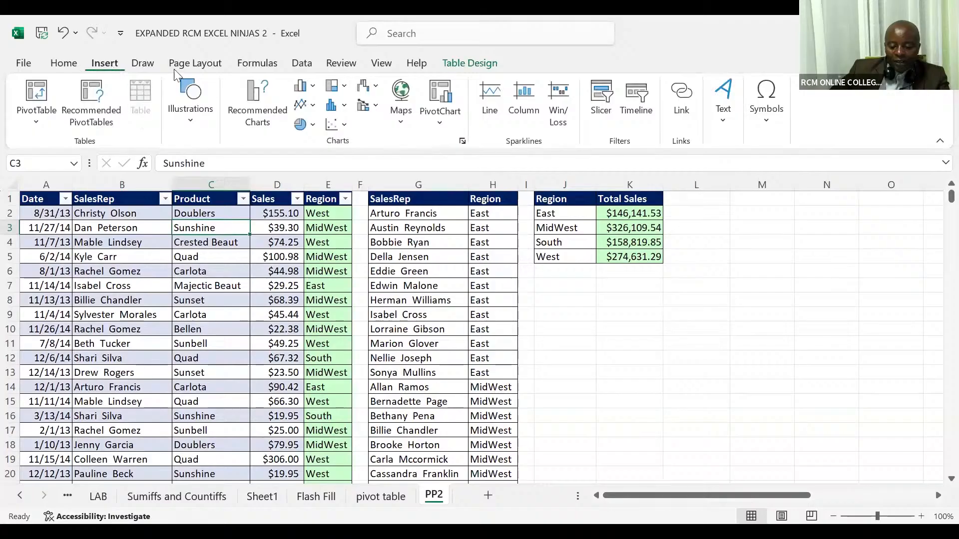
pyautogui.click(607, 101)
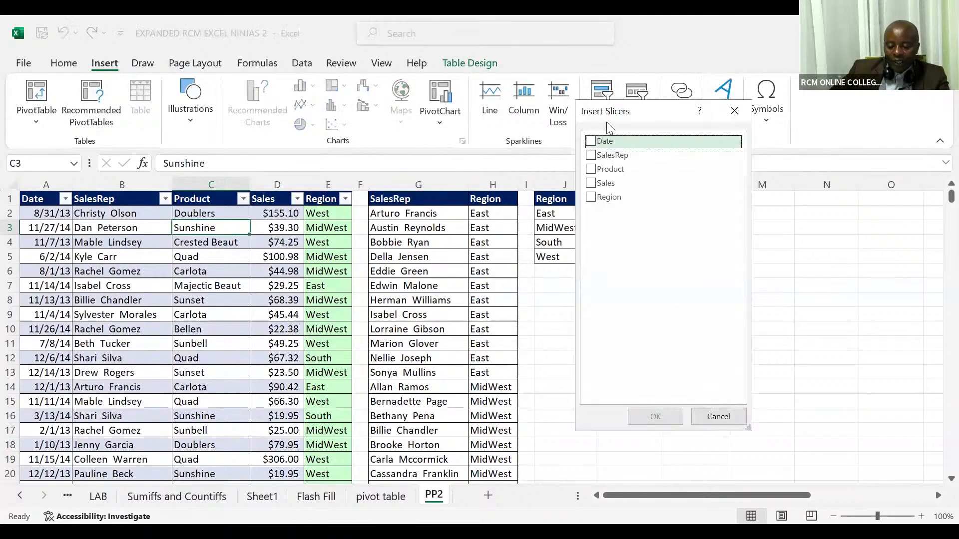
pyautogui.click(593, 199)
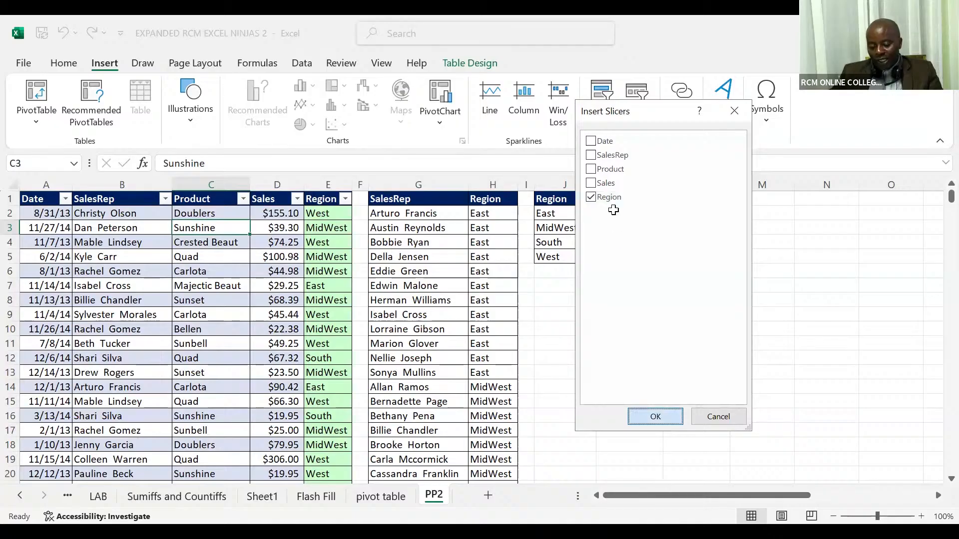
pyautogui.click(655, 416)
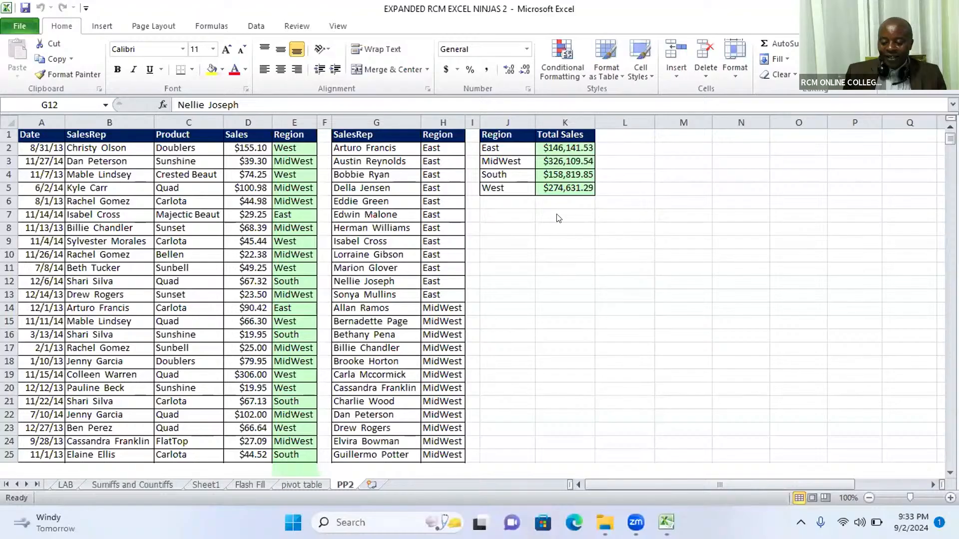
# On the other shared workbook, convert the sales data range A1:E10001 into a table with headers.
pyautogui.click(163, 221)
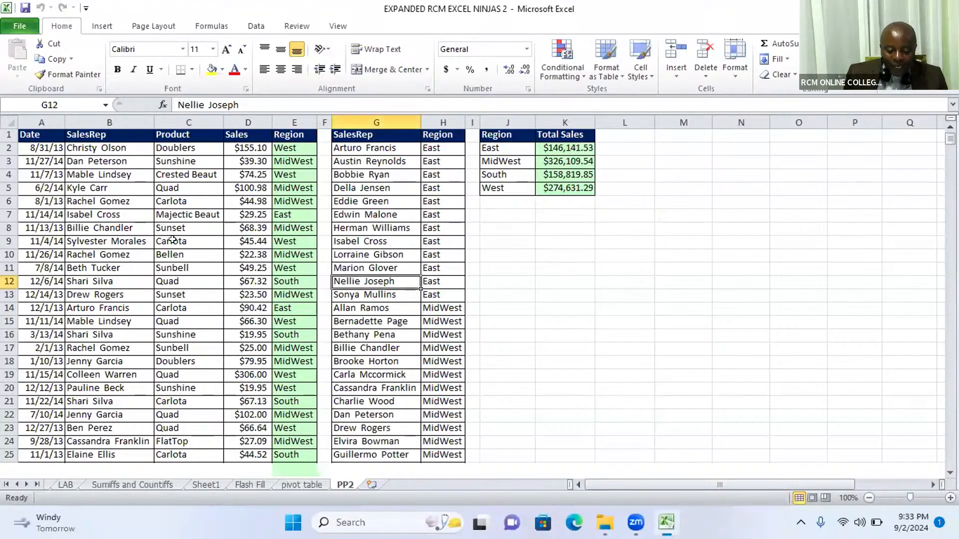
pyautogui.click(172, 241)
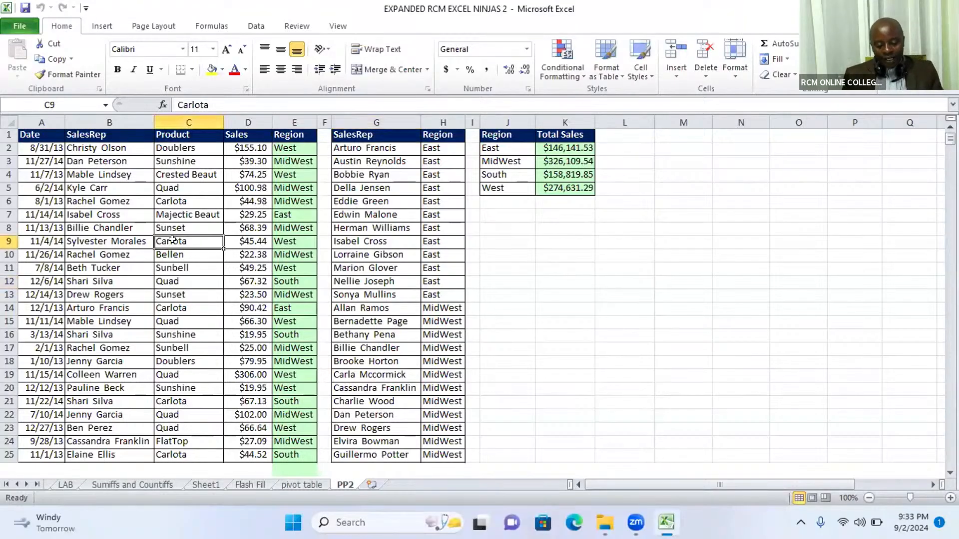
pyautogui.click(233, 223)
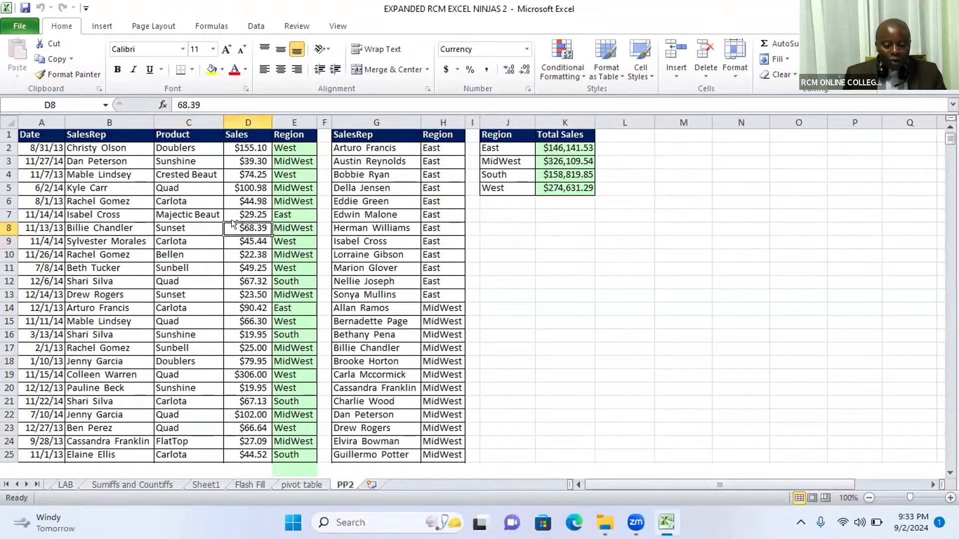
pyautogui.hotkey('ctrl', 't')
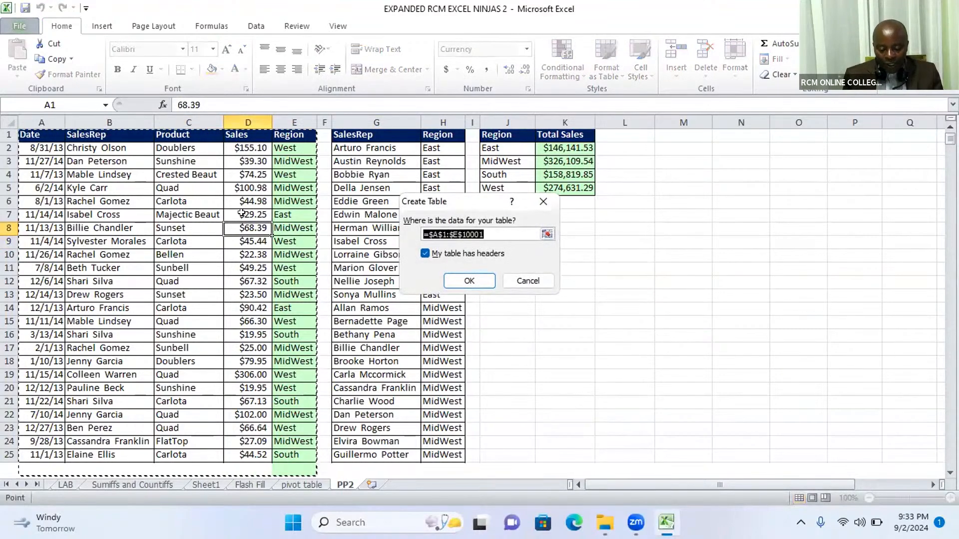
pyautogui.click(469, 281)
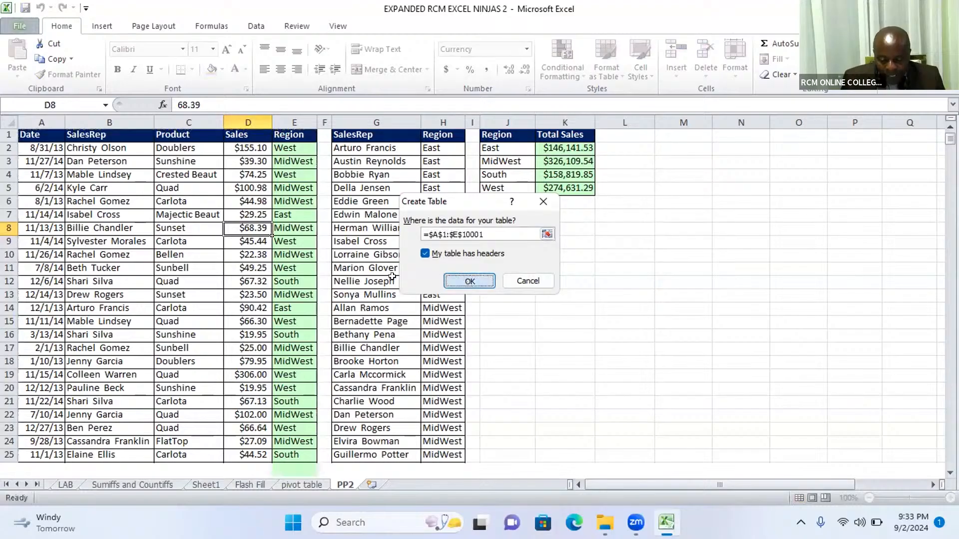
# Try to insert a slicer for the converted sales table with Sales cell D8 selected.
pyautogui.click(230, 278)
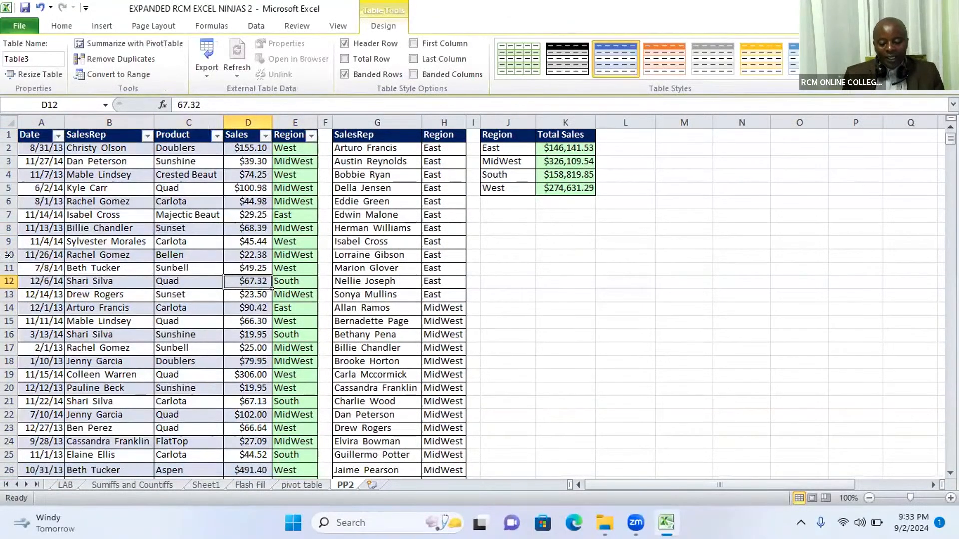
pyautogui.click(230, 228)
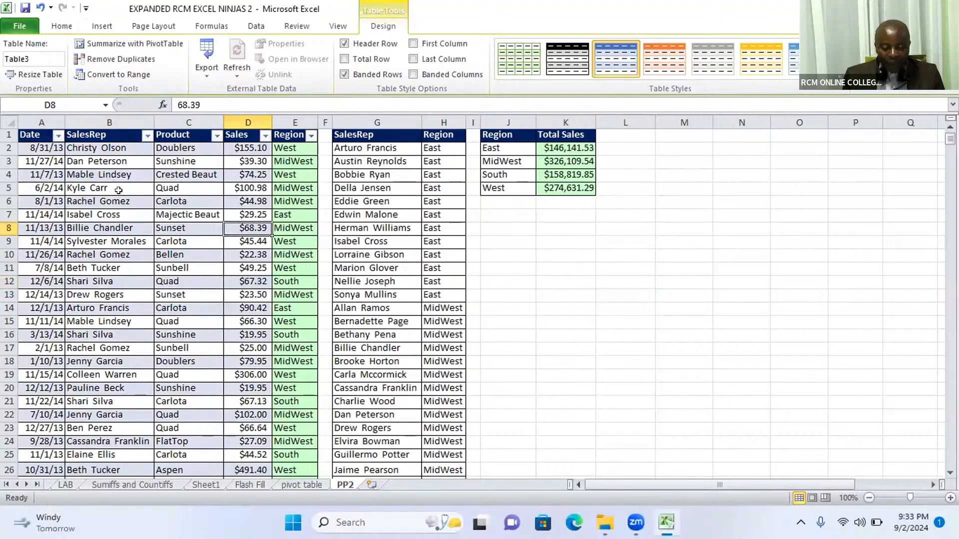
pyautogui.click(103, 28)
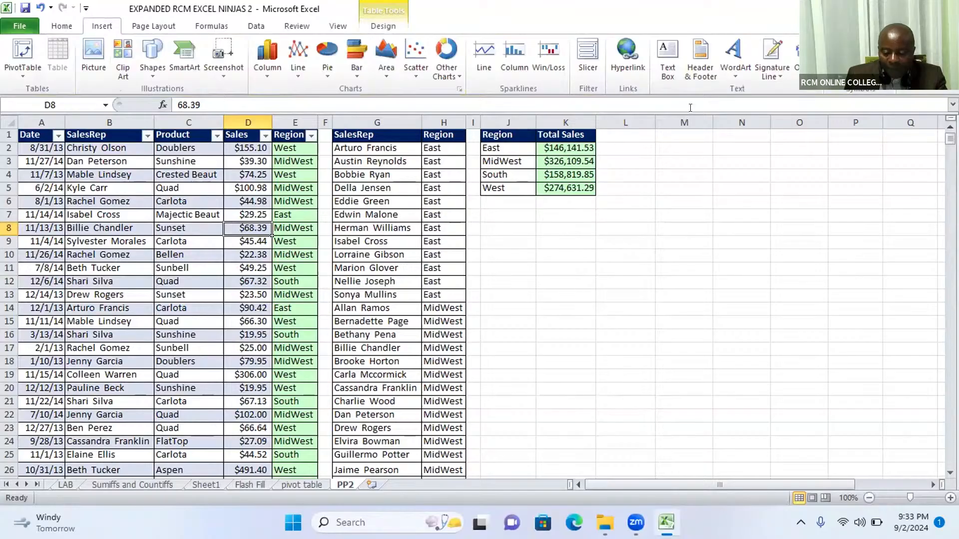
pyautogui.click(589, 67)
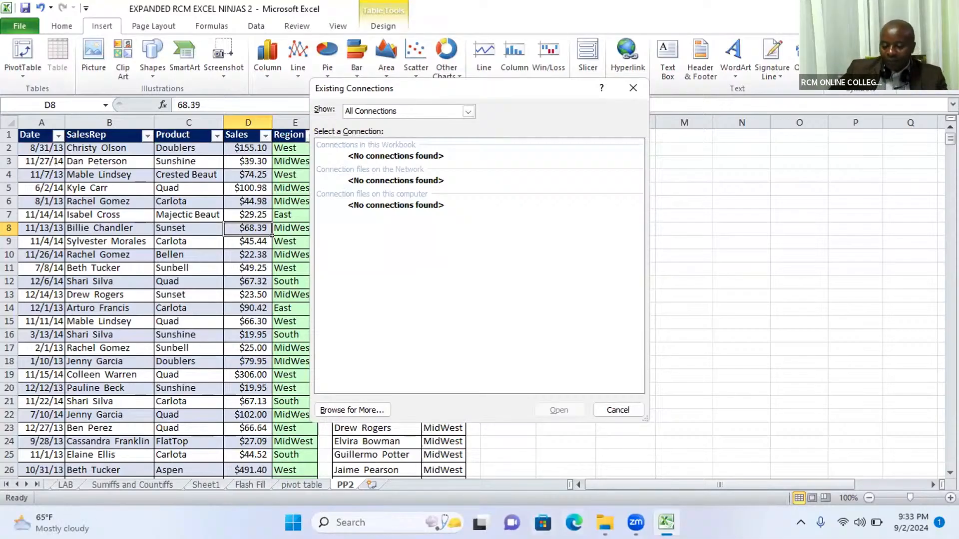
pyautogui.moveTo(605, 522)
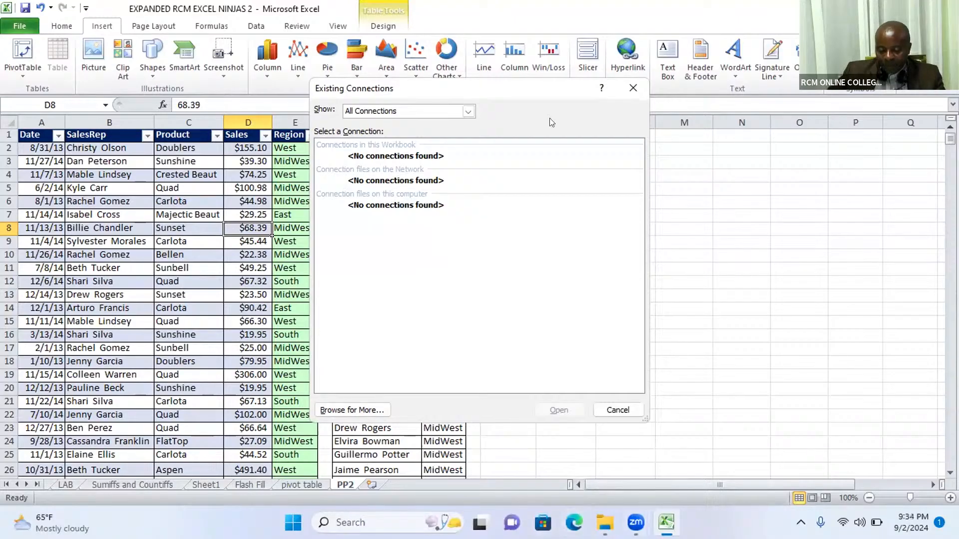
pyautogui.click(361, 72)
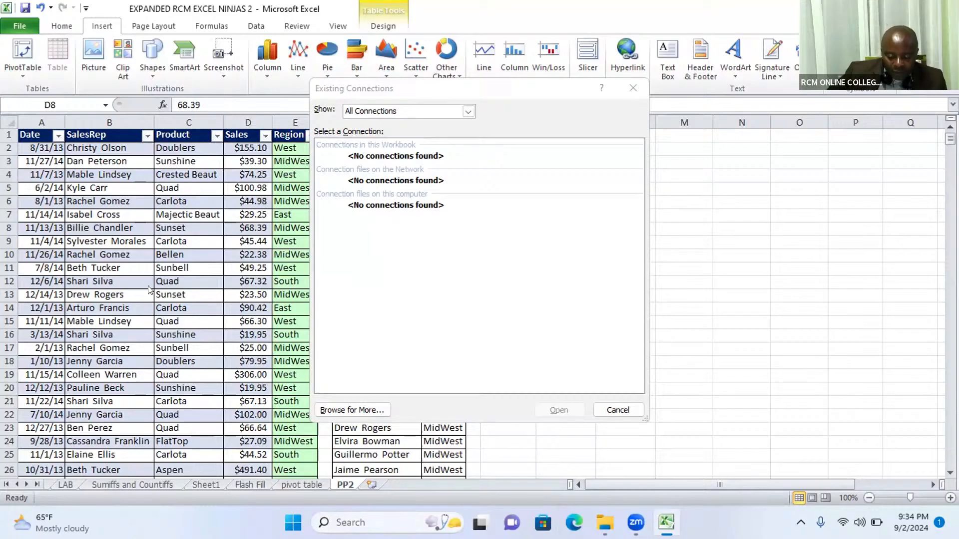
pyautogui.click(534, 287)
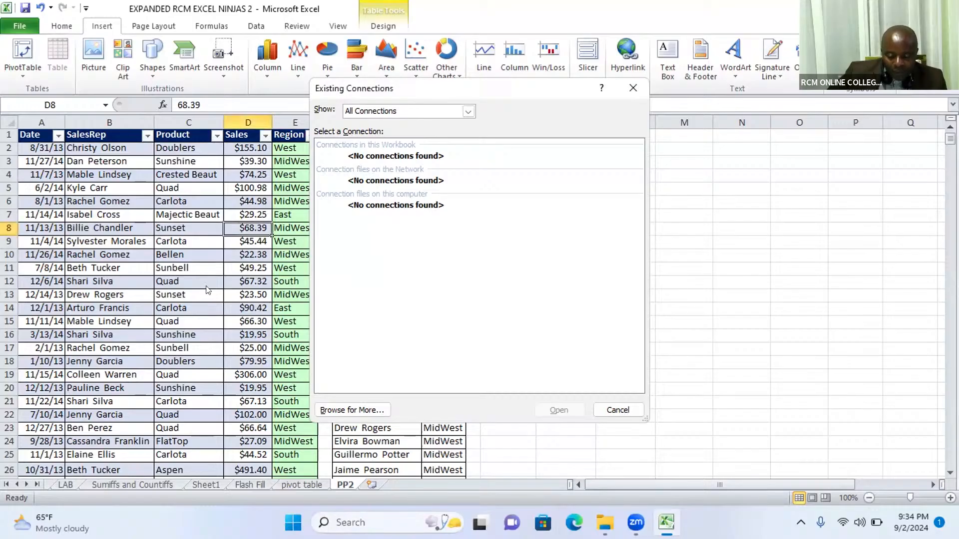
pyautogui.click(208, 289)
pyautogui.click(260, 339)
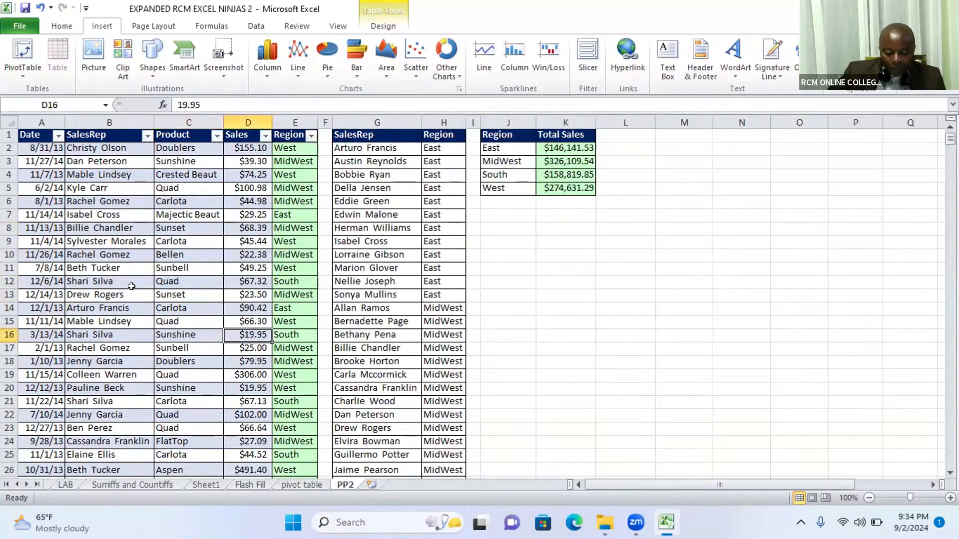
# Undo the table conversion and convert the sales data range A1:E10001 into a table with headers again.
pyautogui.click(40, 8)
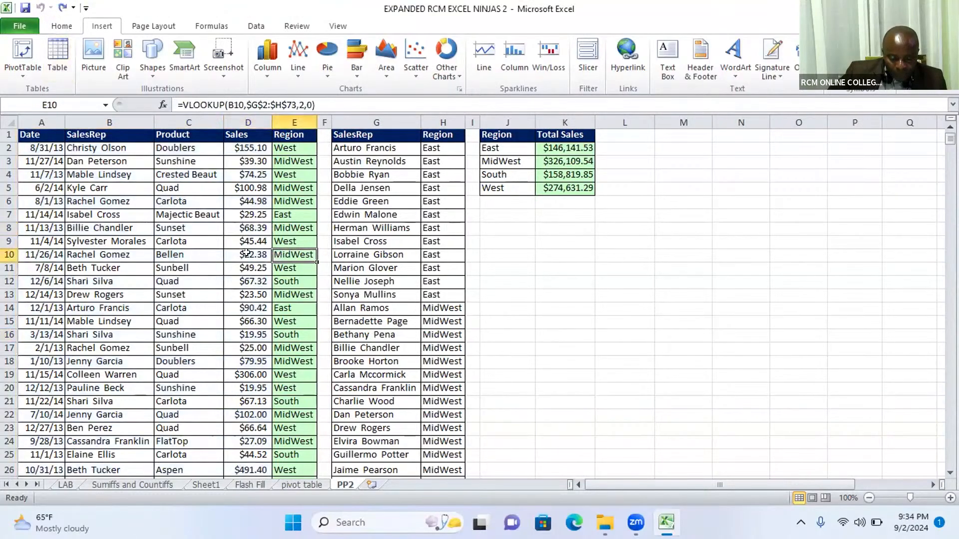
pyautogui.click(228, 240)
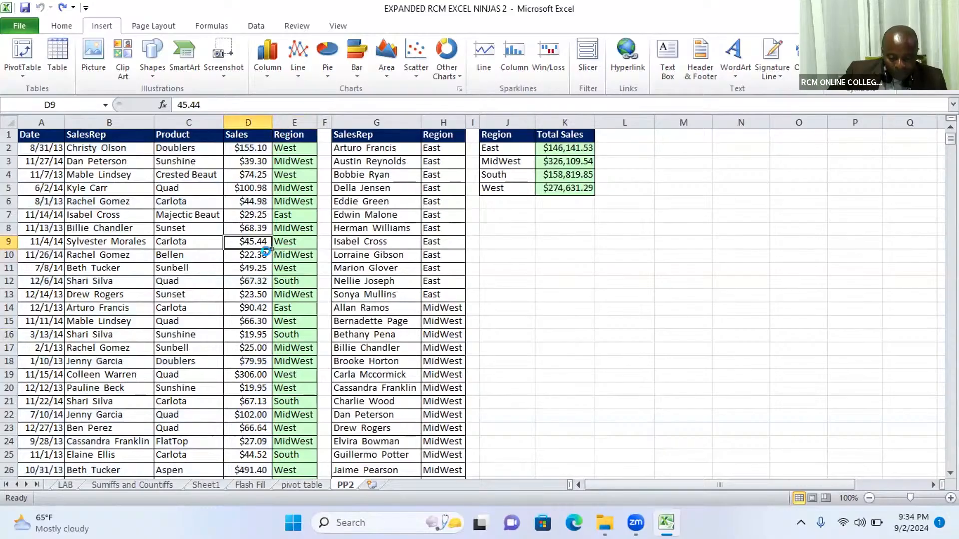
pyautogui.hotkey('ctrl', 't')
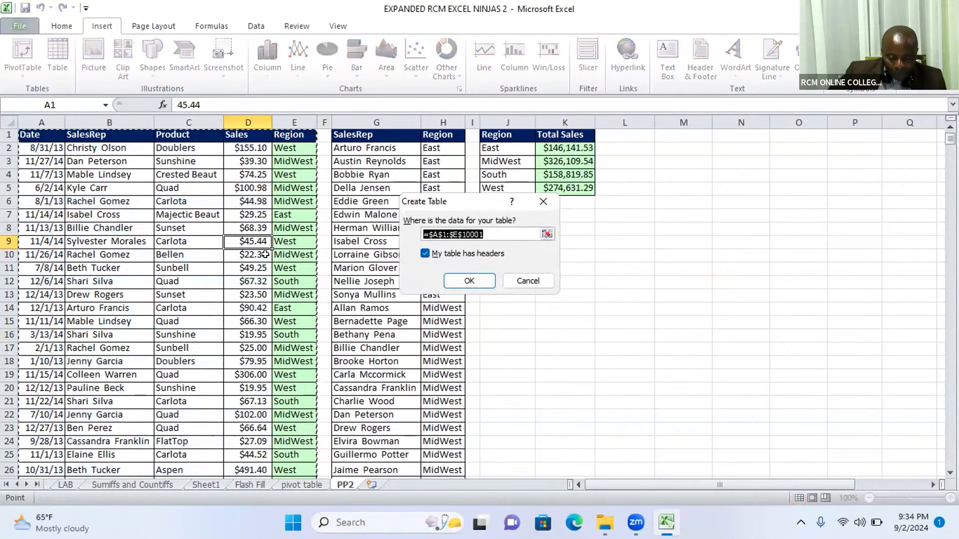
pyautogui.click(470, 281)
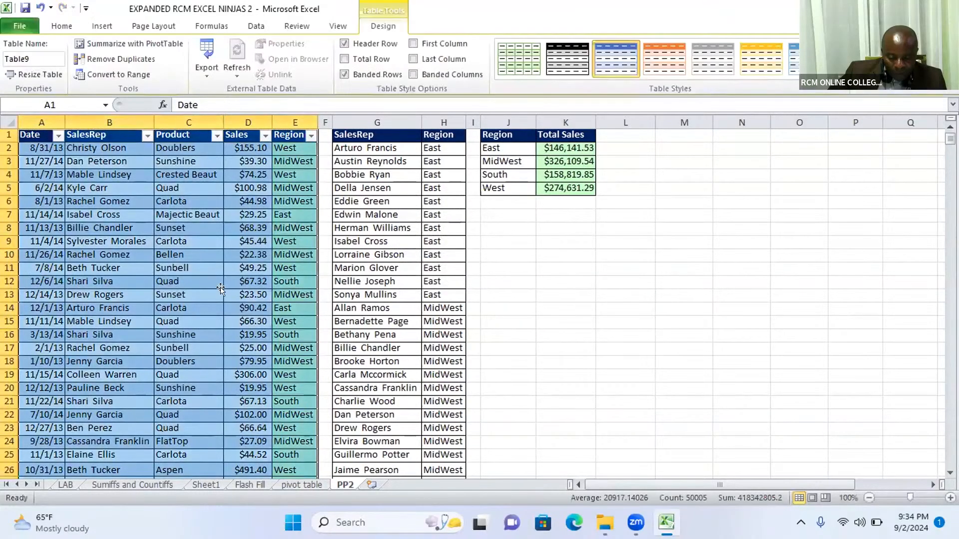
# Try to insert a slicer with Sales cell D13 selected, and check which connection types can be shown.
pyautogui.click(224, 291)
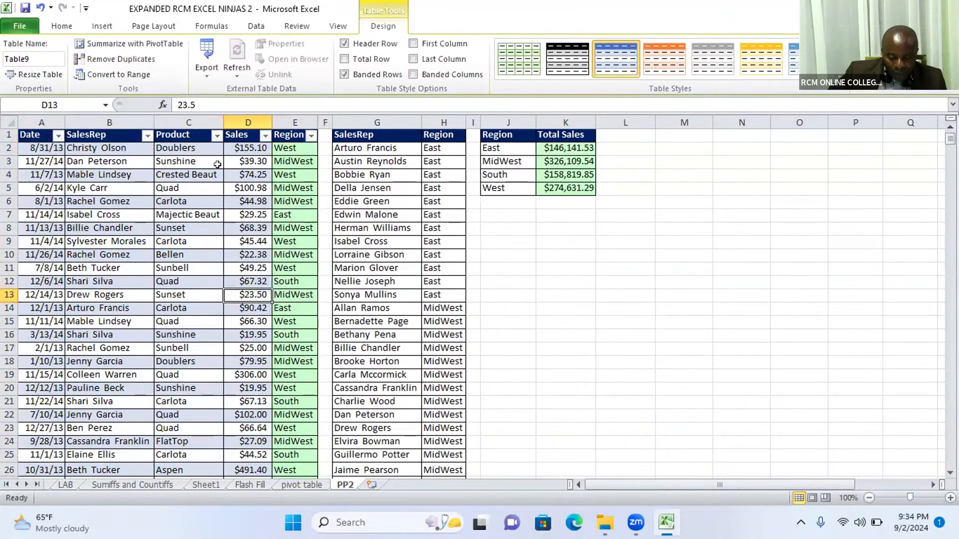
pyautogui.click(62, 28)
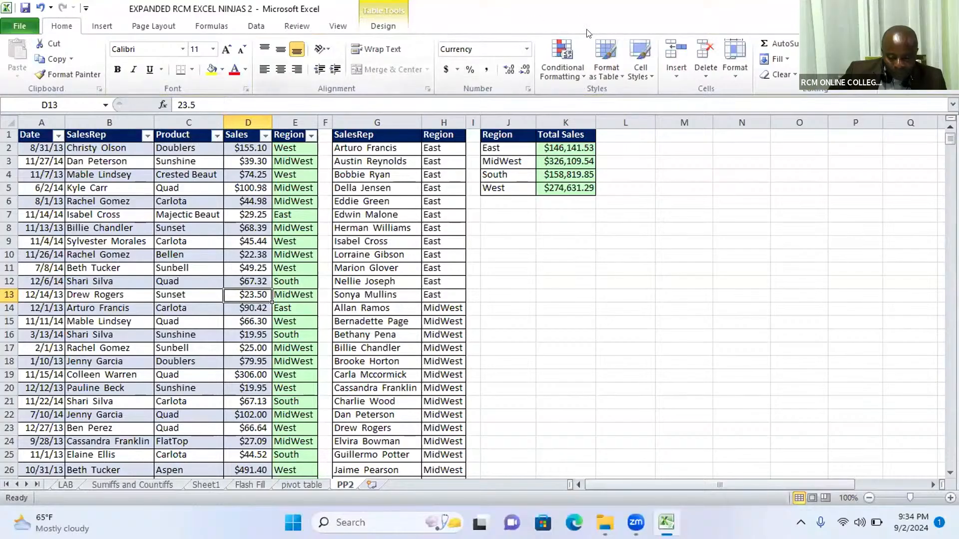
pyautogui.click(102, 26)
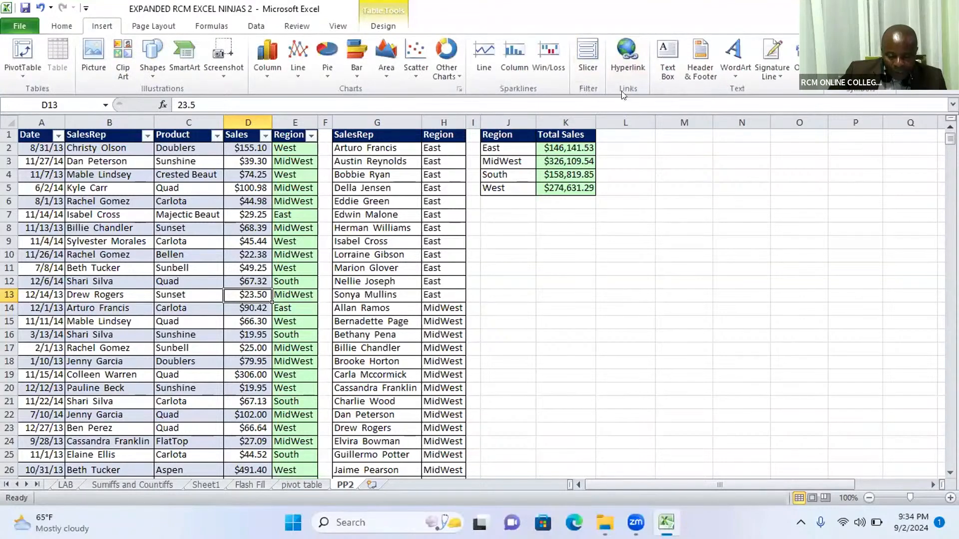
pyautogui.click(596, 52)
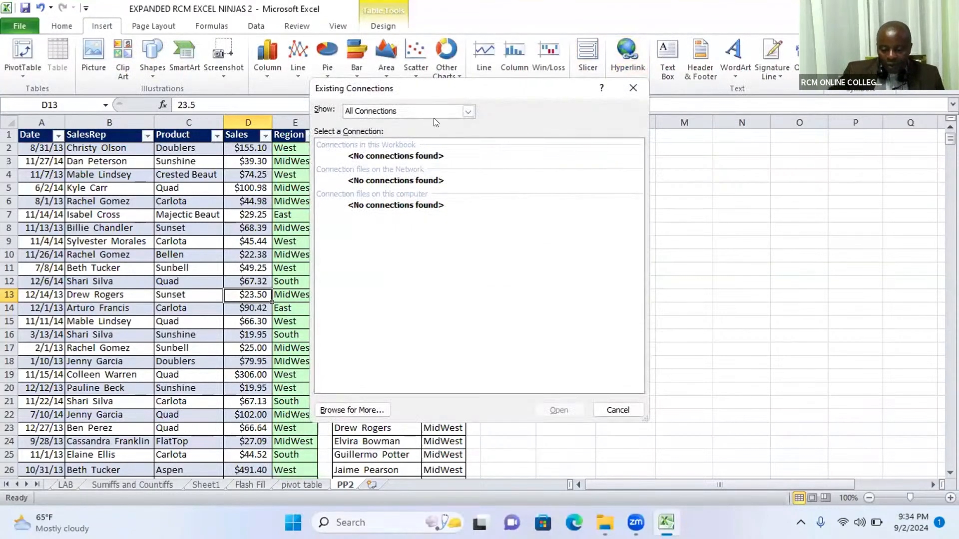
pyautogui.click(467, 111)
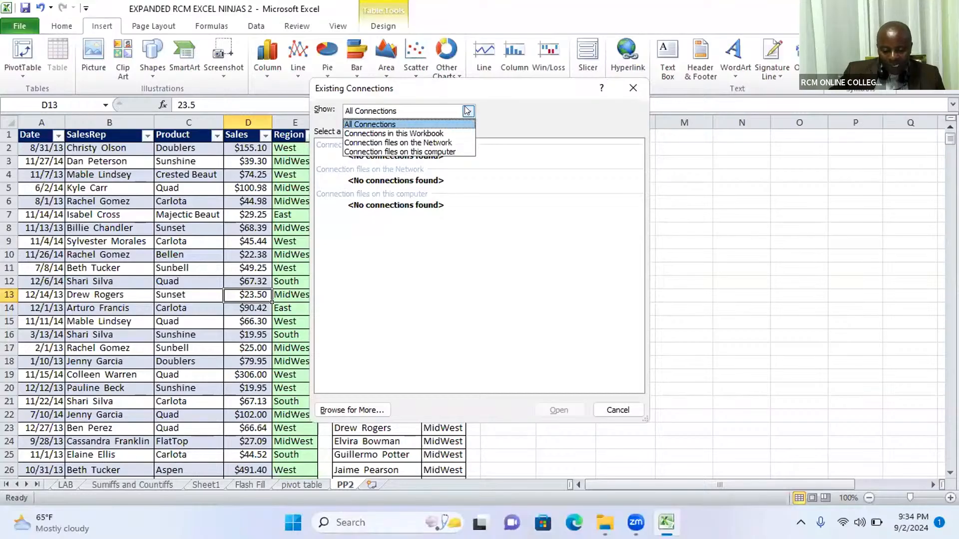
pyautogui.click(467, 111)
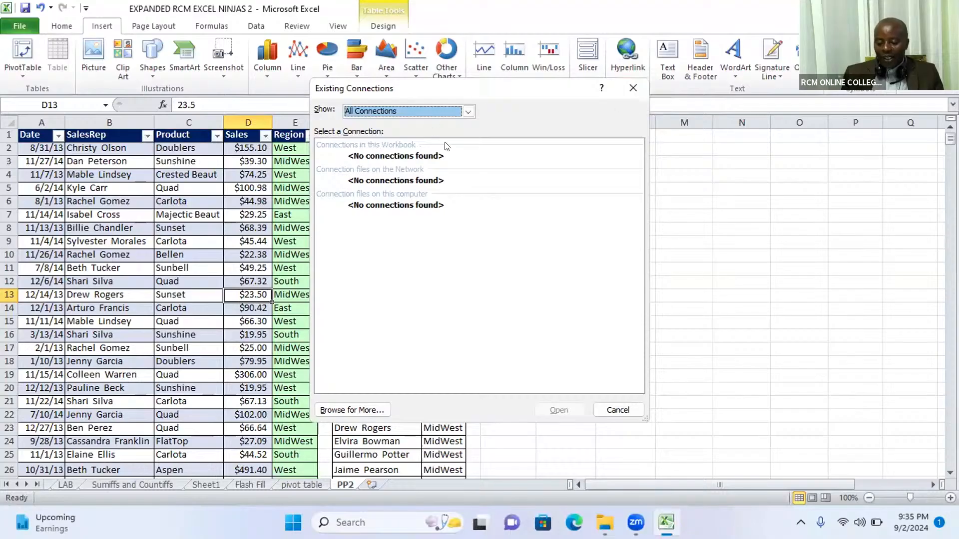
pyautogui.click(631, 89)
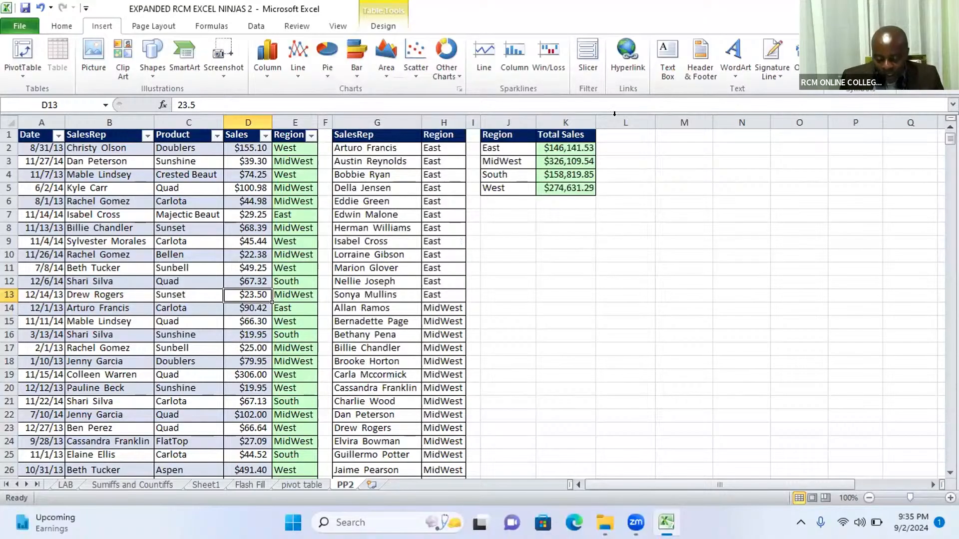